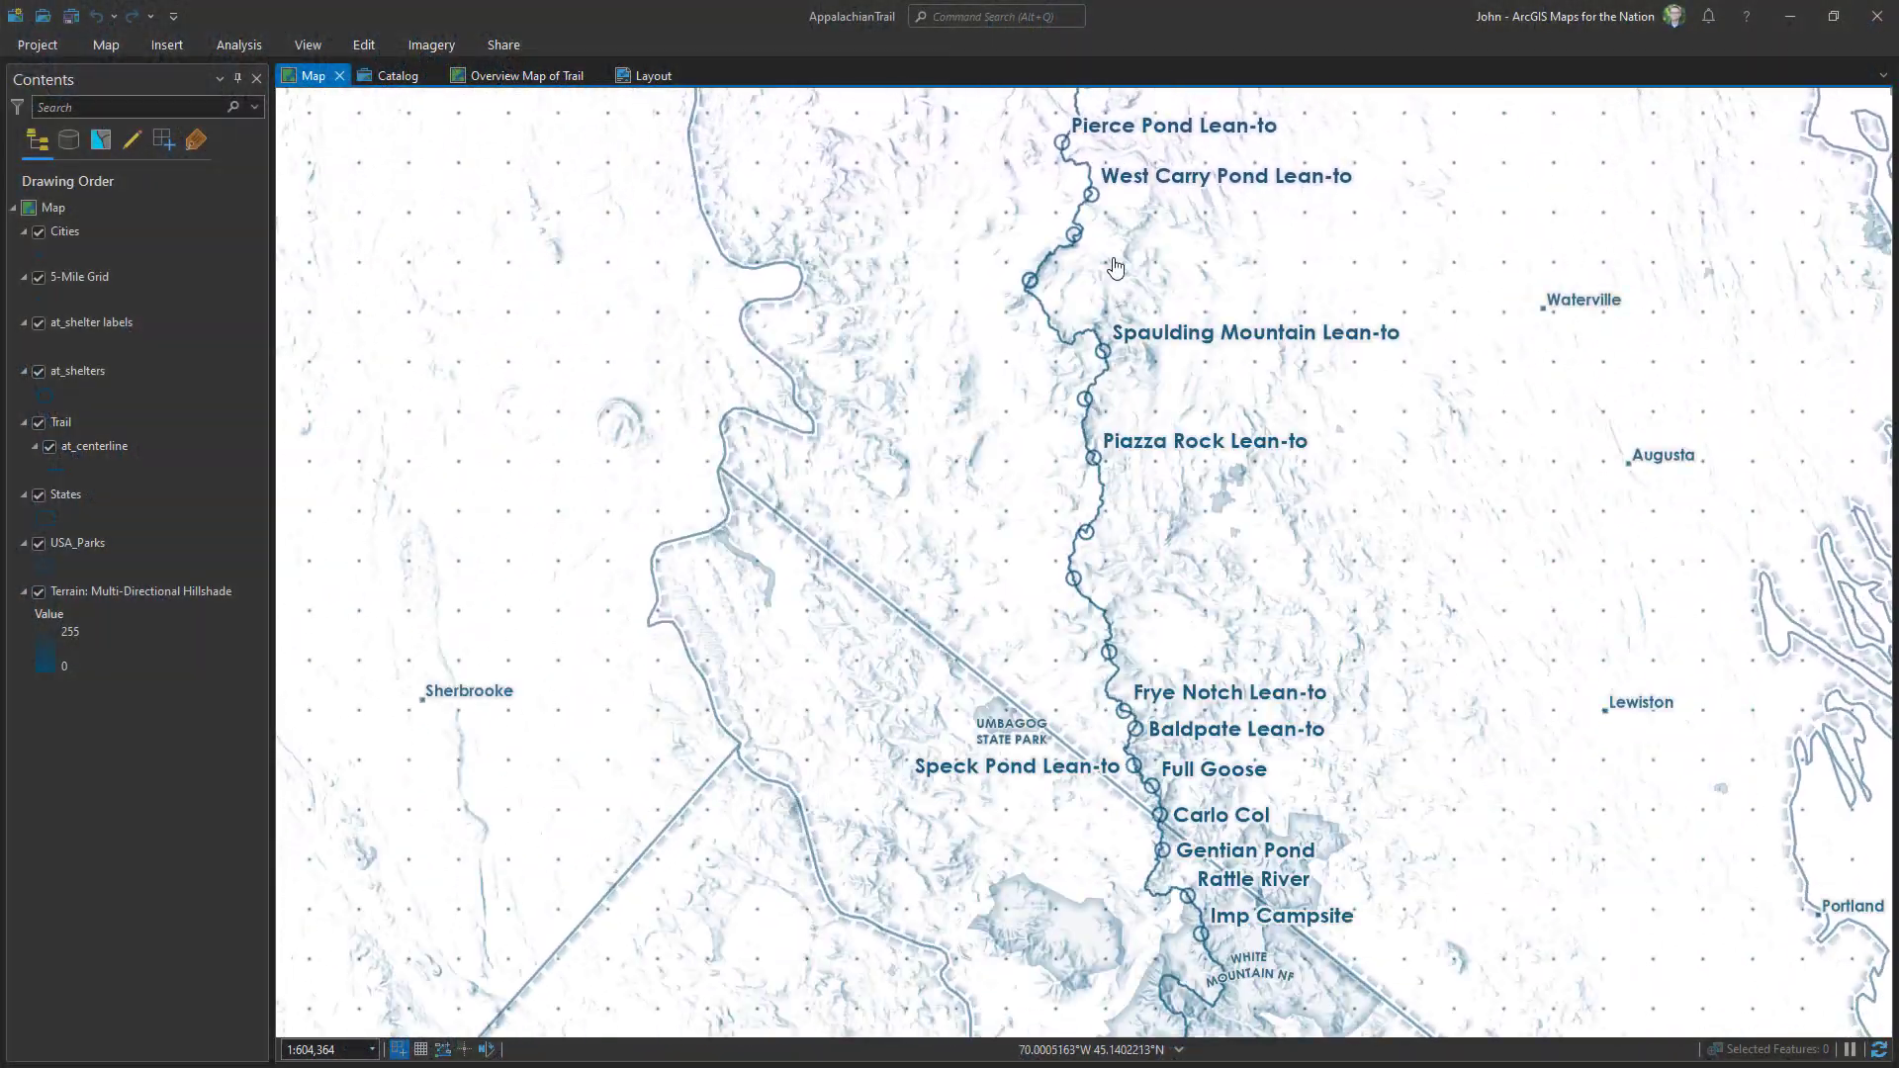
- Pan the map south along the Appalachian Trail from Maine through Pennsylvania and Virginia to Grayson Highlands
{"action": "left_click_drag", "start_coordinate": [1175, 1019], "coordinate": [1082, 100]}
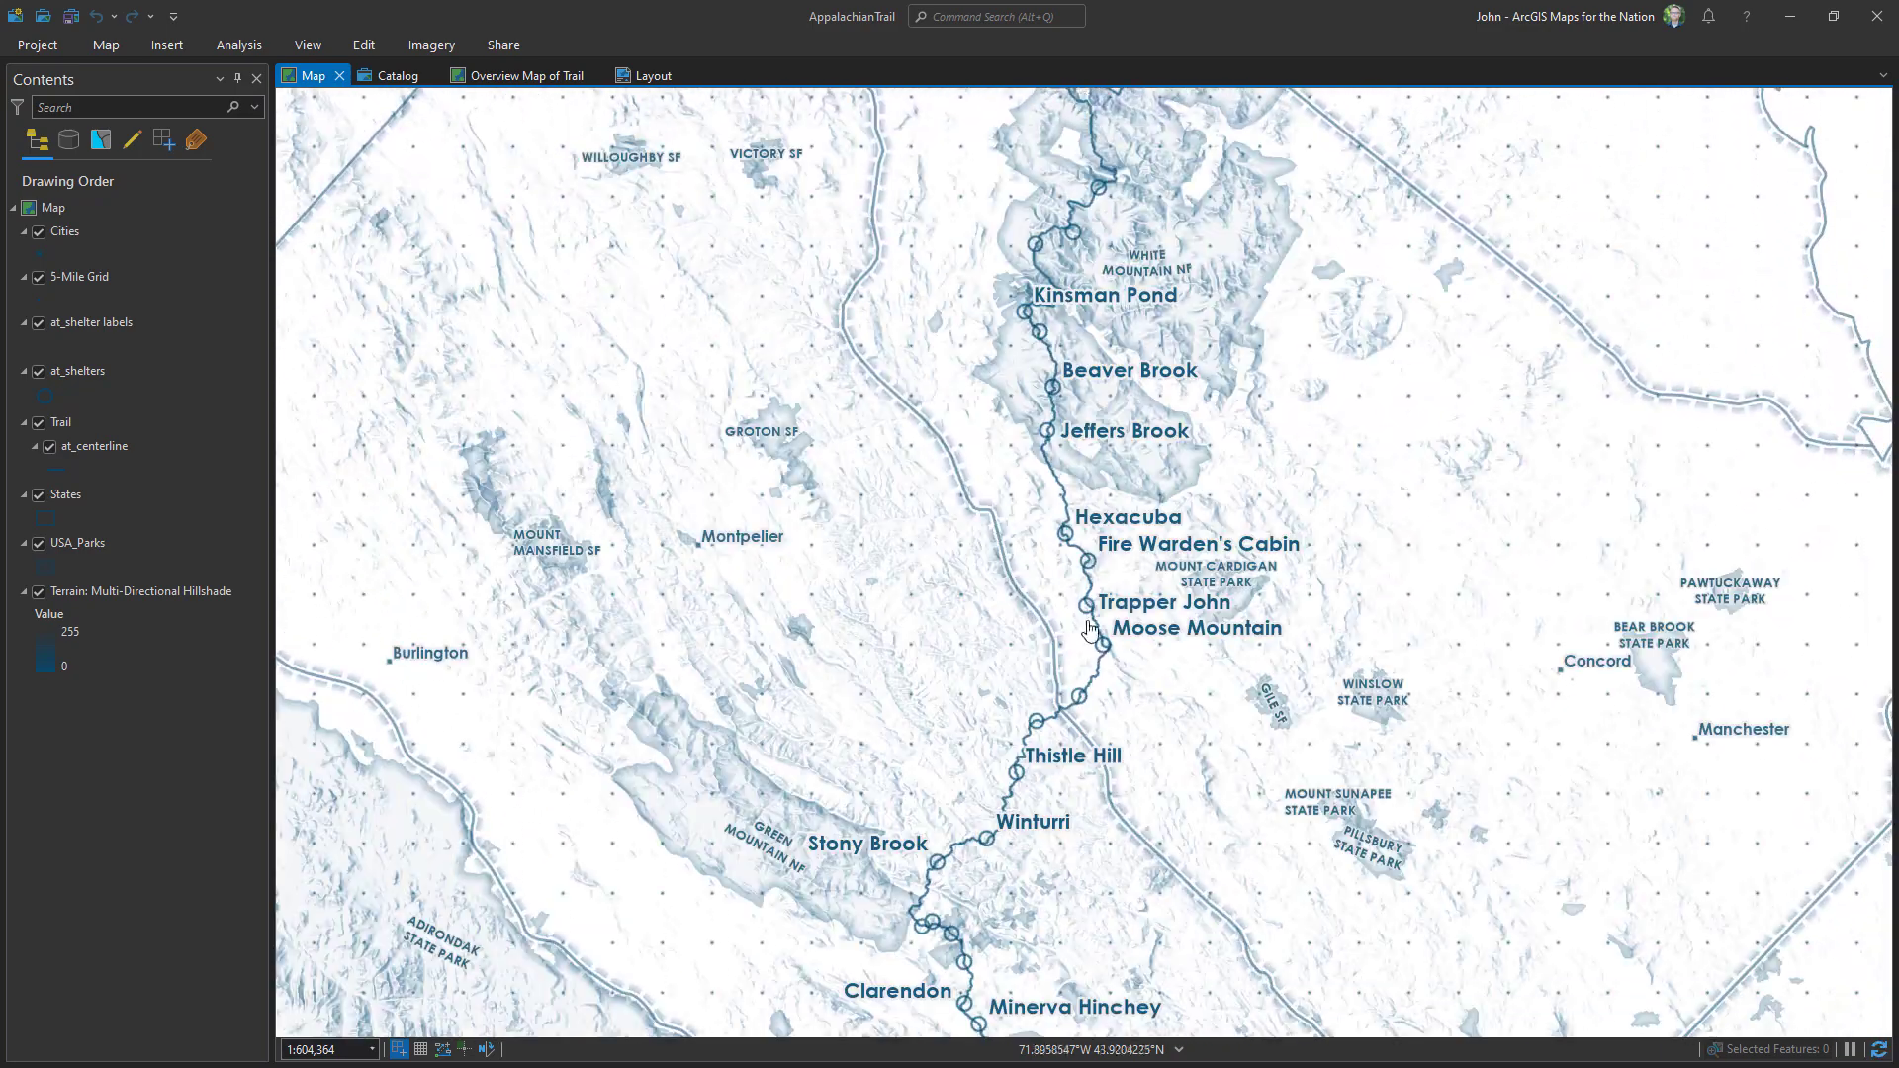
{"action": "left_click_drag", "start_coordinate": [1043, 1030], "coordinate": [1091, 129]}
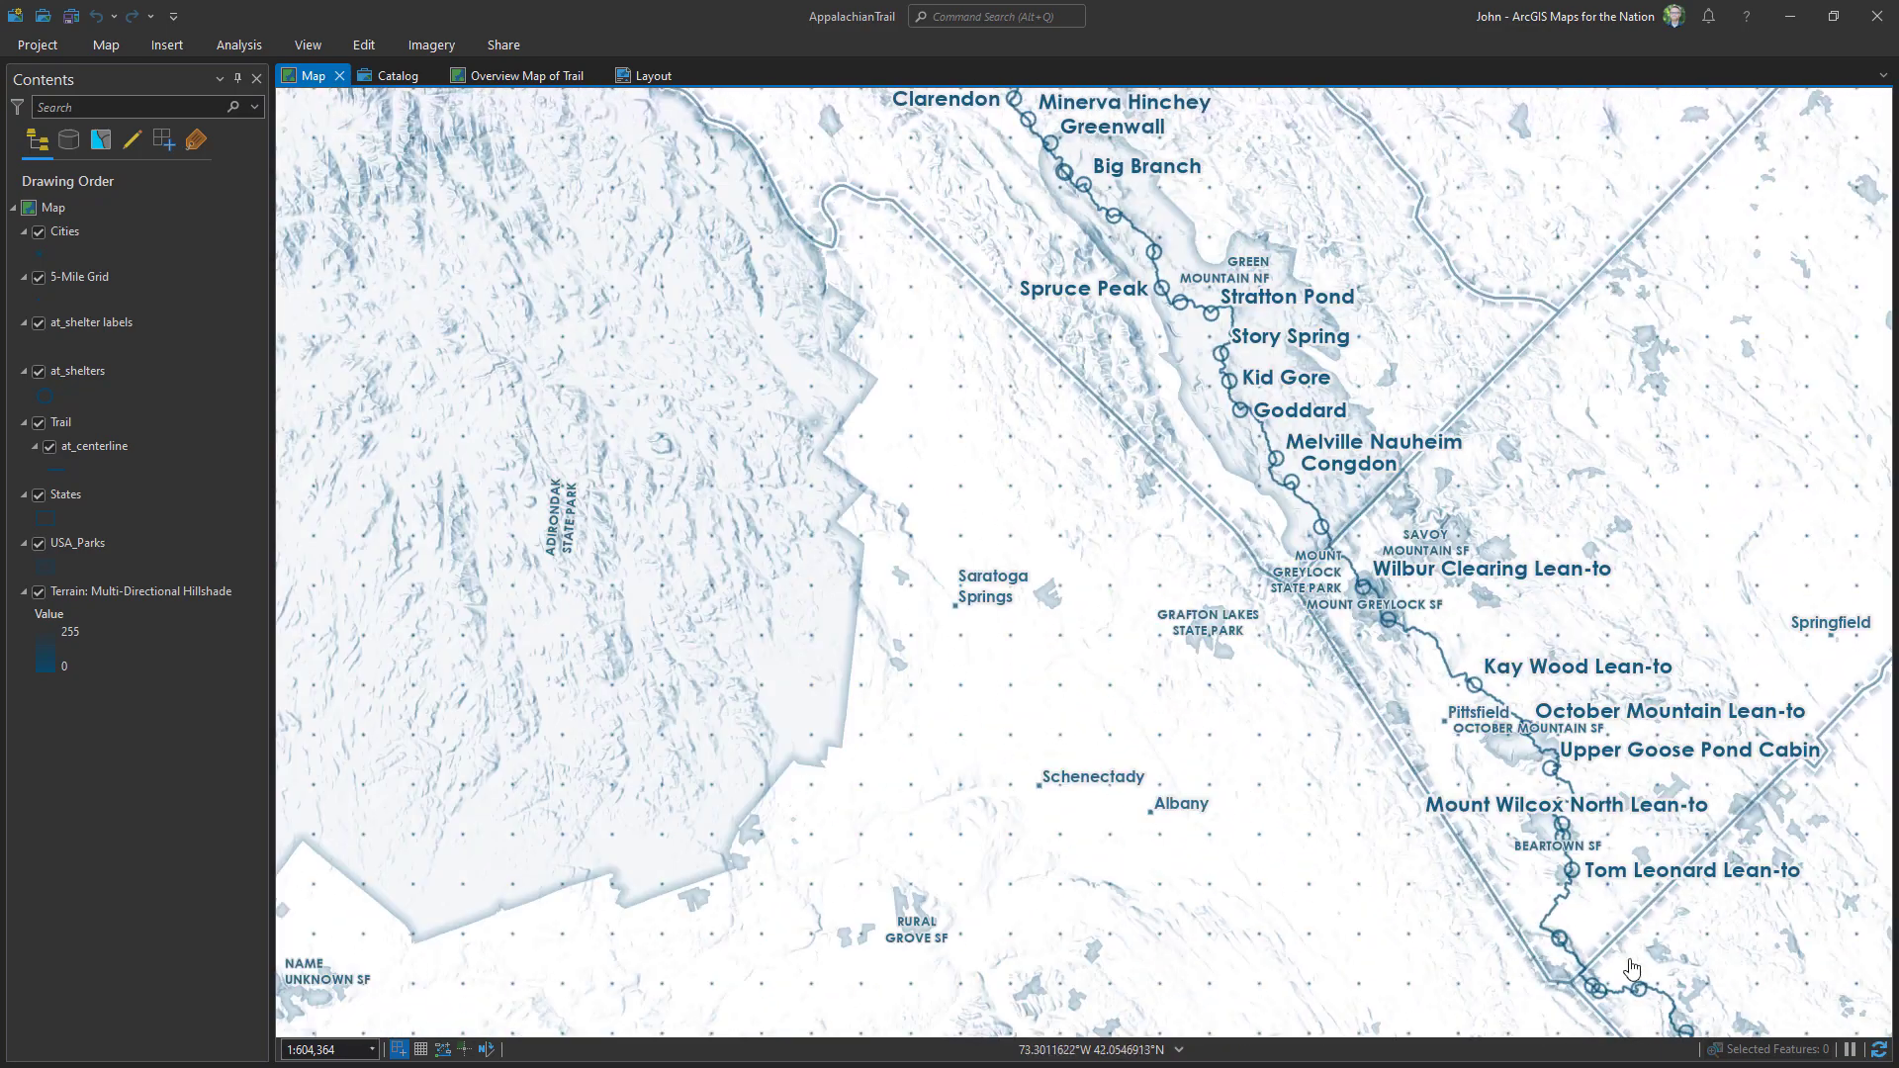
{"action": "left_click_drag", "start_coordinate": [1631, 987], "coordinate": [1236, 114]}
{"action": "left_click_drag", "start_coordinate": [1128, 1019], "coordinate": [1102, 42]}
{"action": "left_click_drag", "start_coordinate": [1048, 1008], "coordinate": [1170, 39]}
{"action": "left_click_drag", "start_coordinate": [1449, 1035], "coordinate": [1170, 68]}
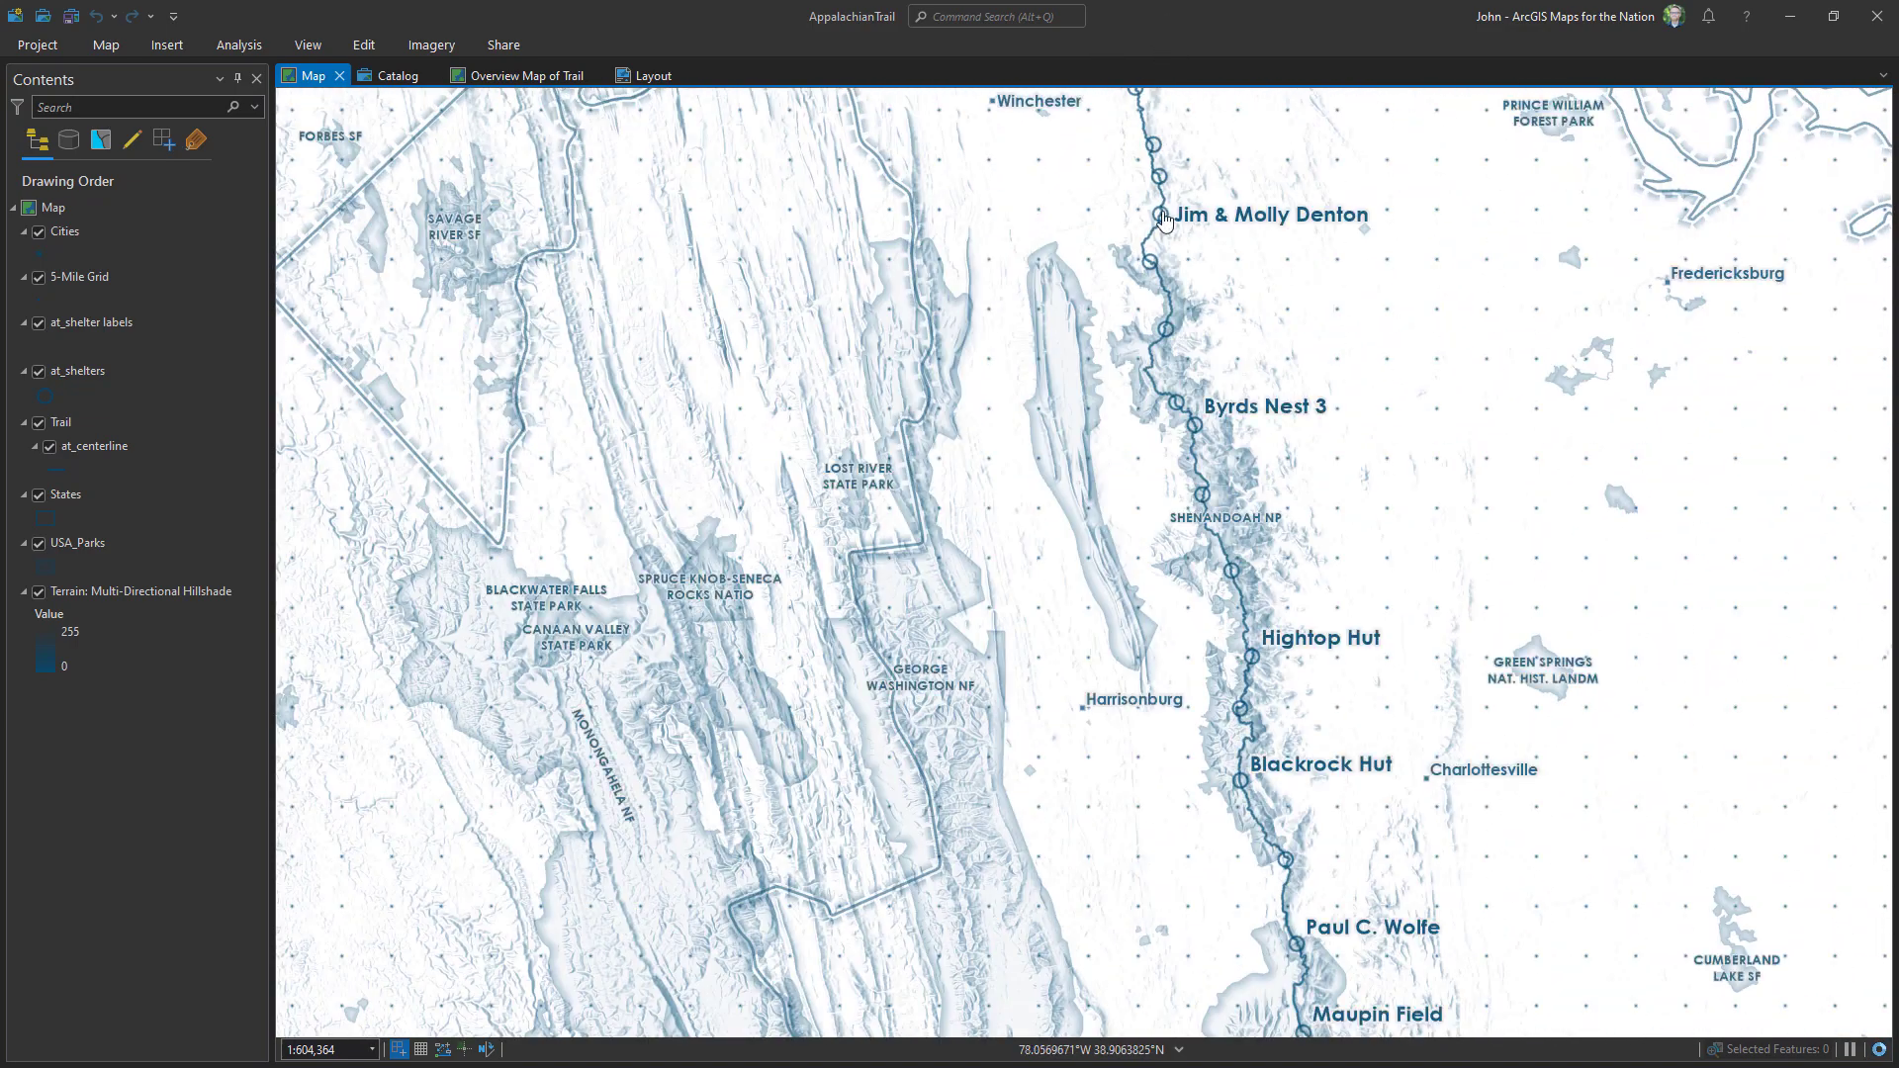
{"action": "left_click_drag", "start_coordinate": [1302, 1024], "coordinate": [1286, 188]}
{"action": "left_click_drag", "start_coordinate": [1088, 989], "coordinate": [1057, 310]}
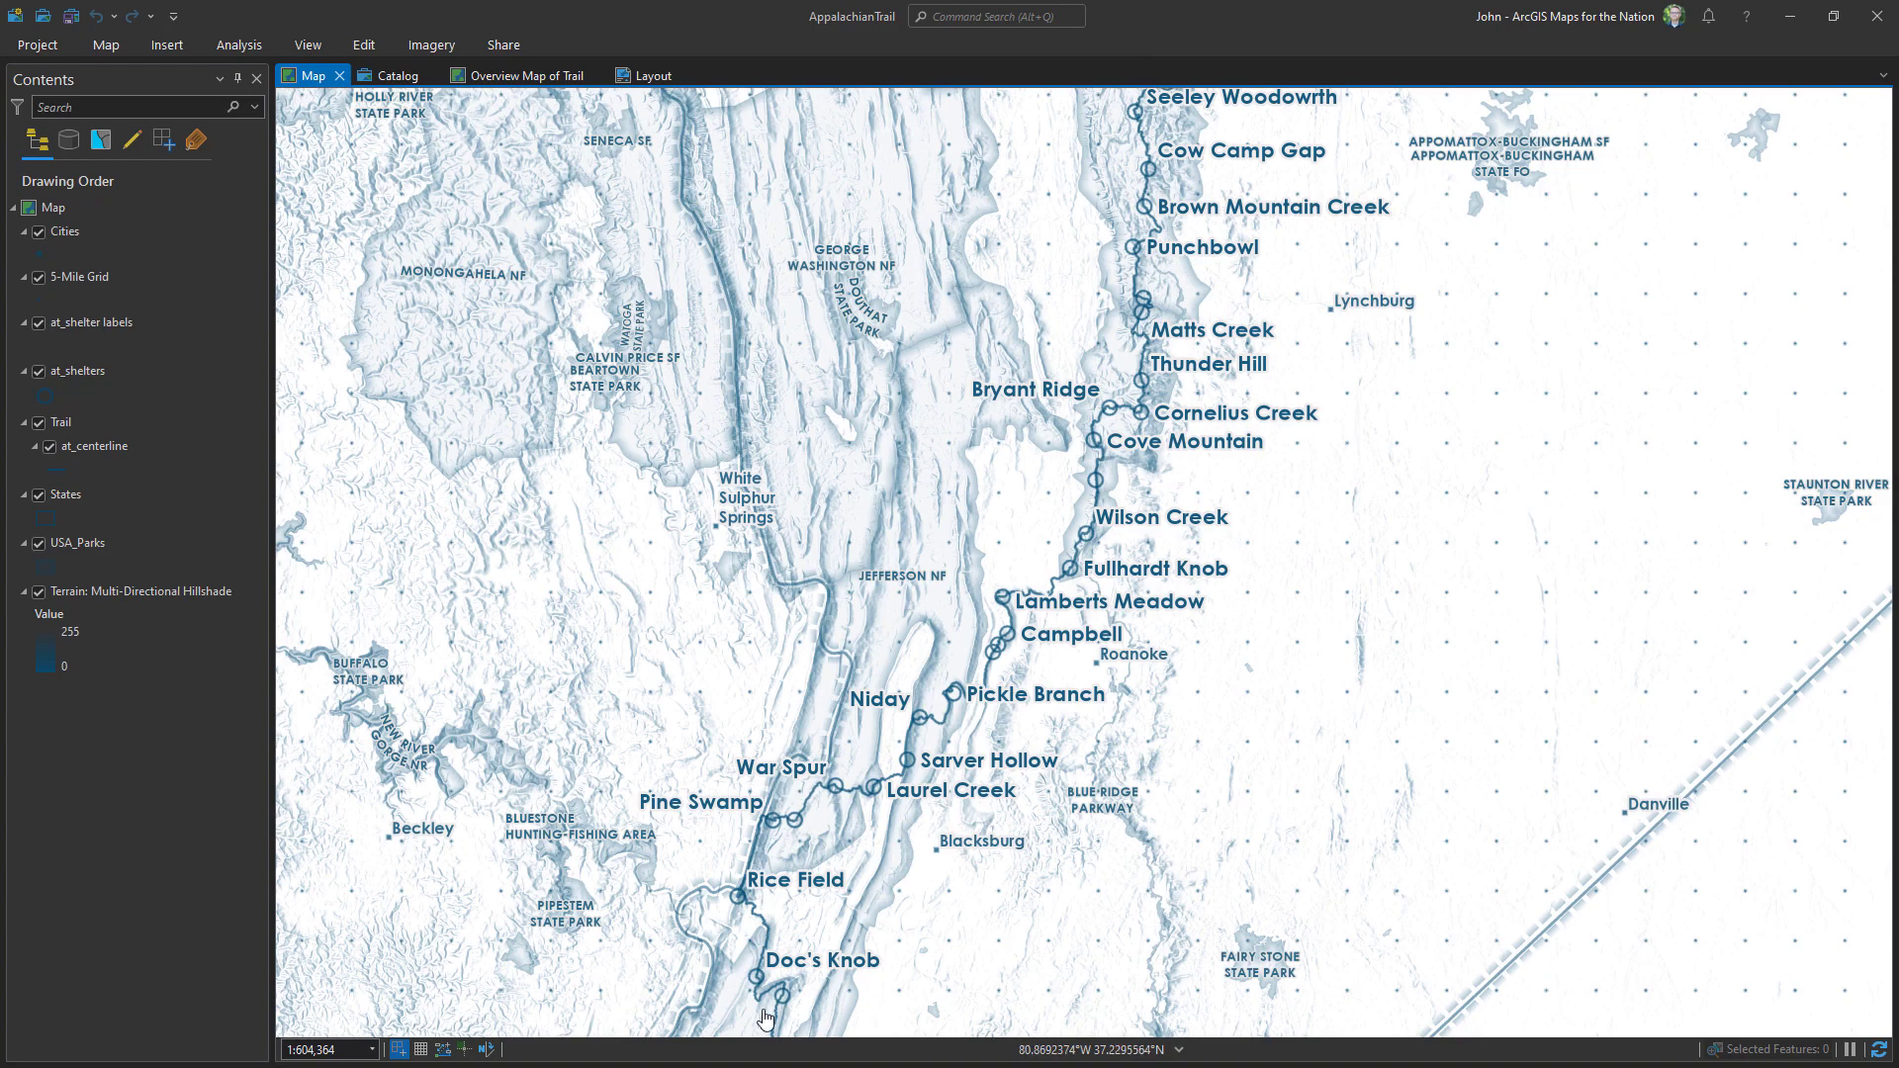
{"action": "left_click_drag", "start_coordinate": [765, 1018], "coordinate": [1067, 364]}
{"action": "left_click_drag", "start_coordinate": [1078, 1028], "coordinate": [1179, 712]}
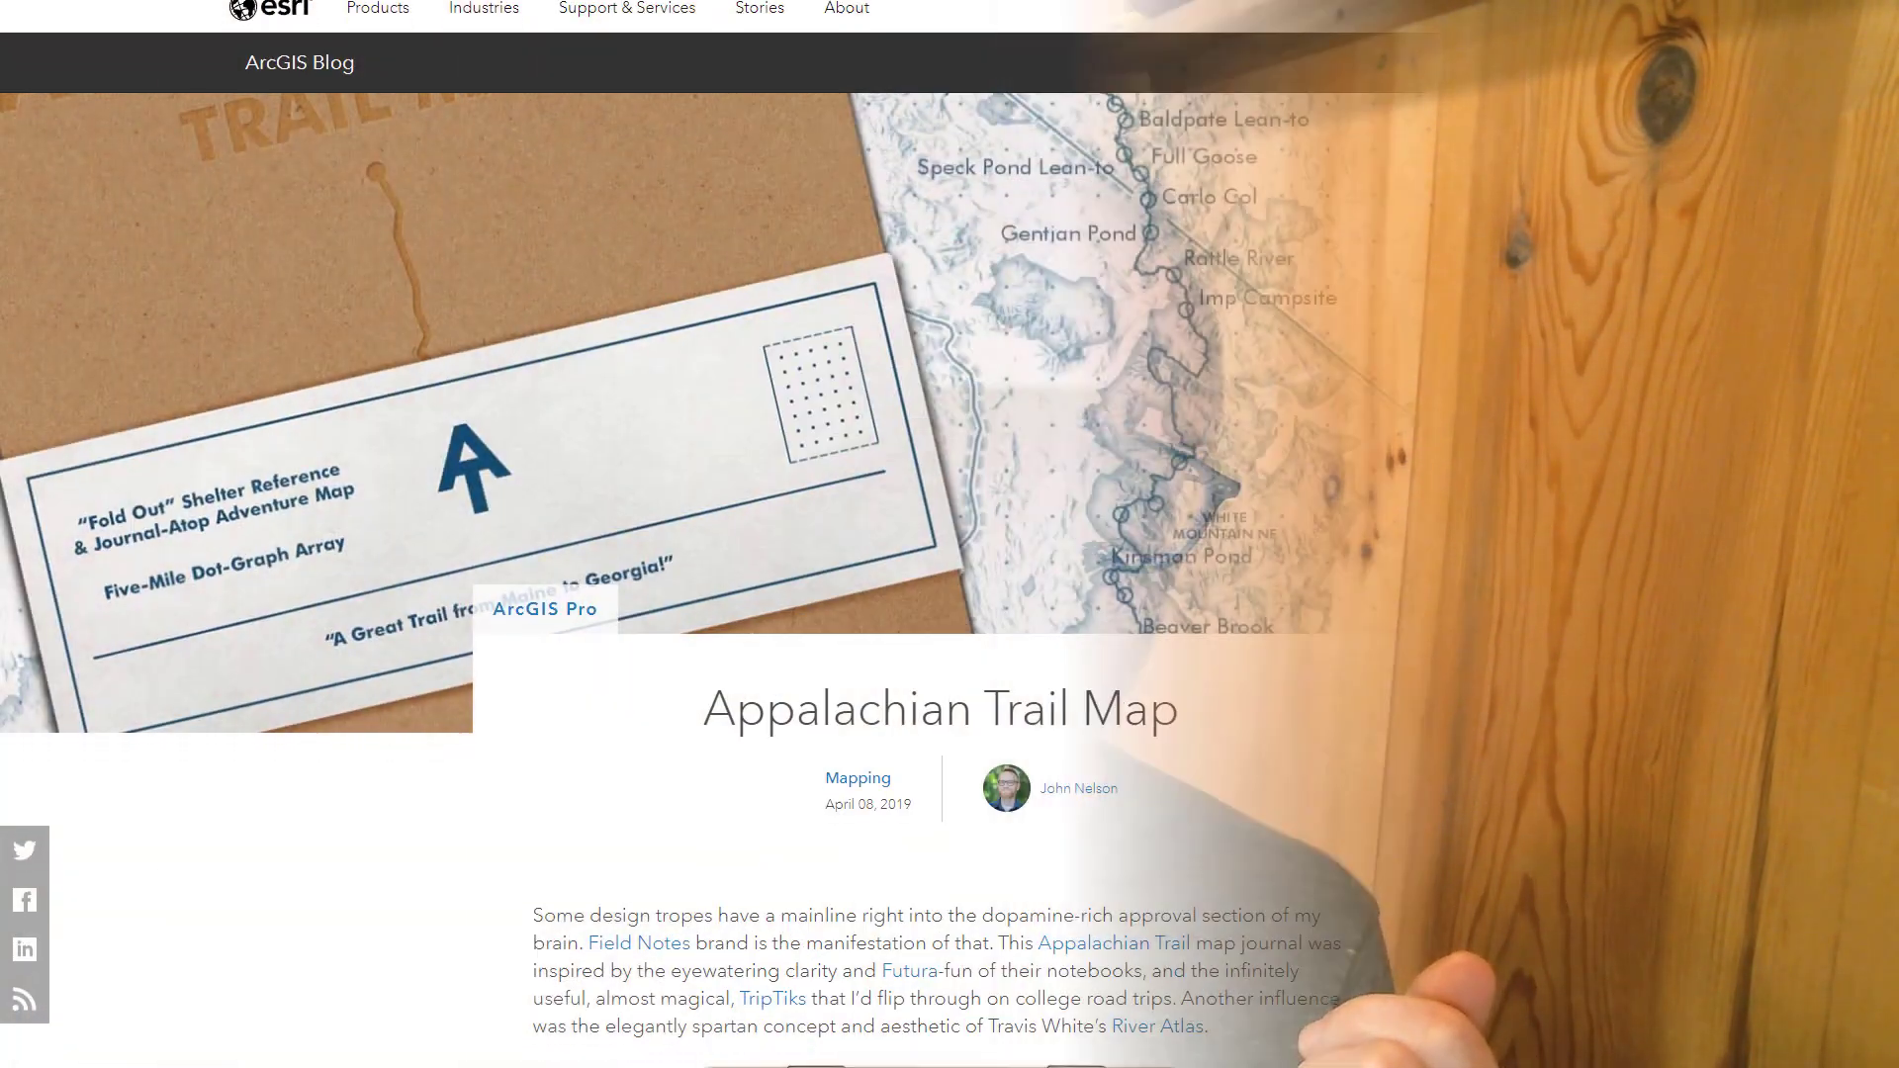
- Scroll the Appalachian Trail Map blog post down to its symbology and topography paragraphs
{"action": "scroll", "coordinate": [1798, 255], "scroll_direction": "down", "scroll_amount": 7}
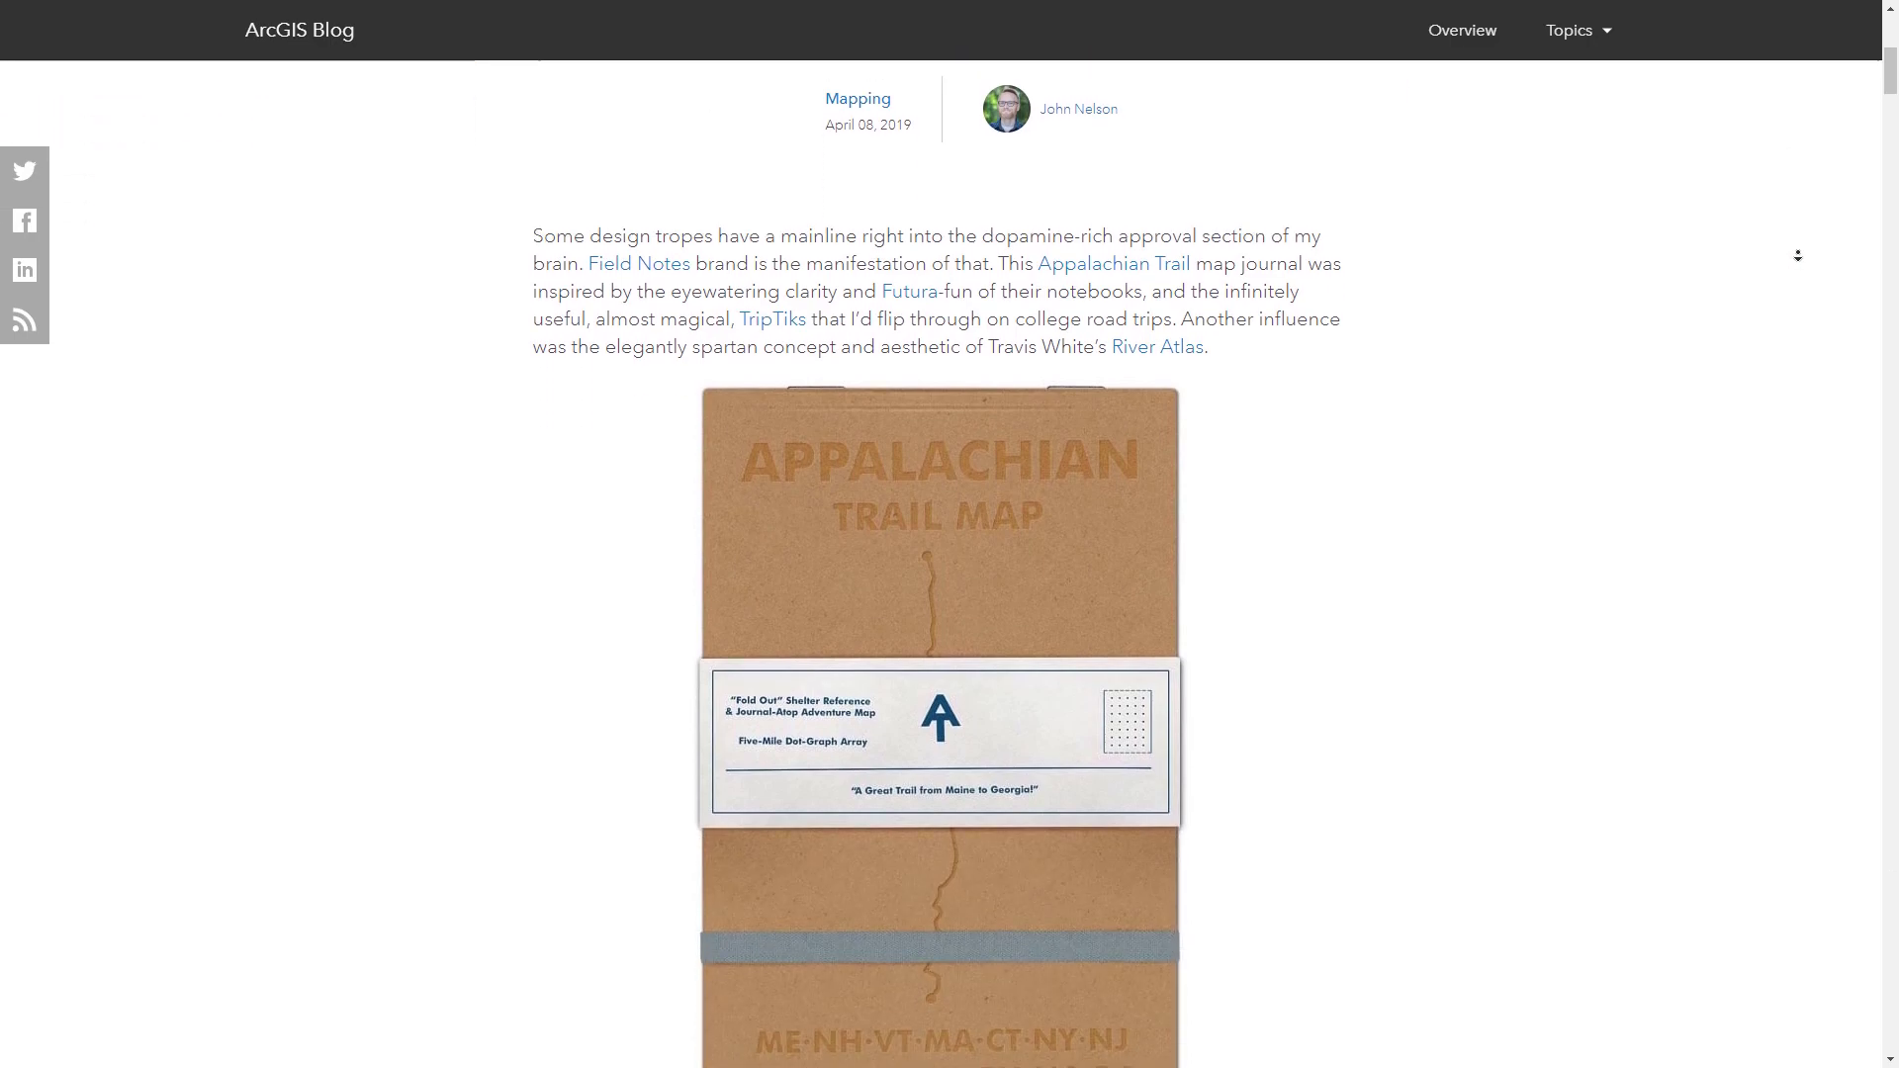
{"action": "scroll", "coordinate": [1798, 255], "scroll_direction": "down", "scroll_amount": 15}
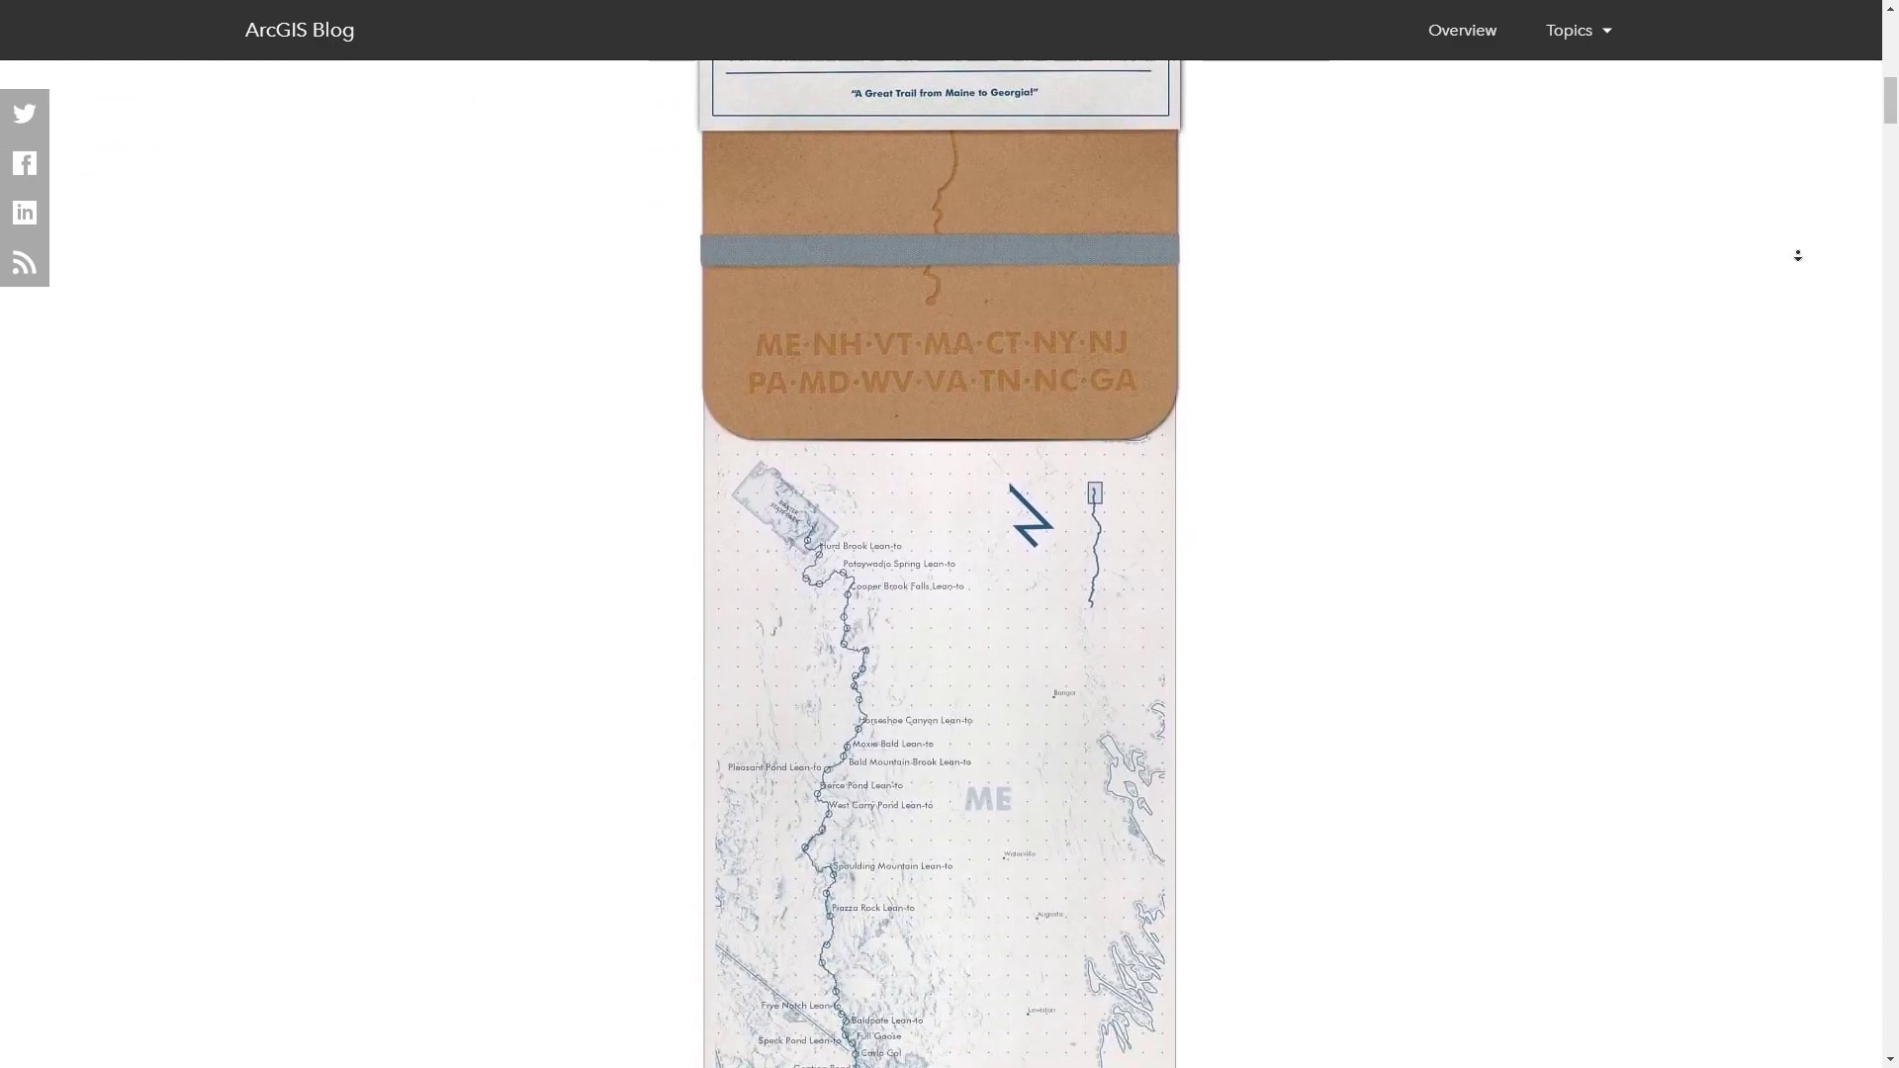
{"action": "scroll", "coordinate": [1793, 267], "scroll_direction": "down", "scroll_amount": 15}
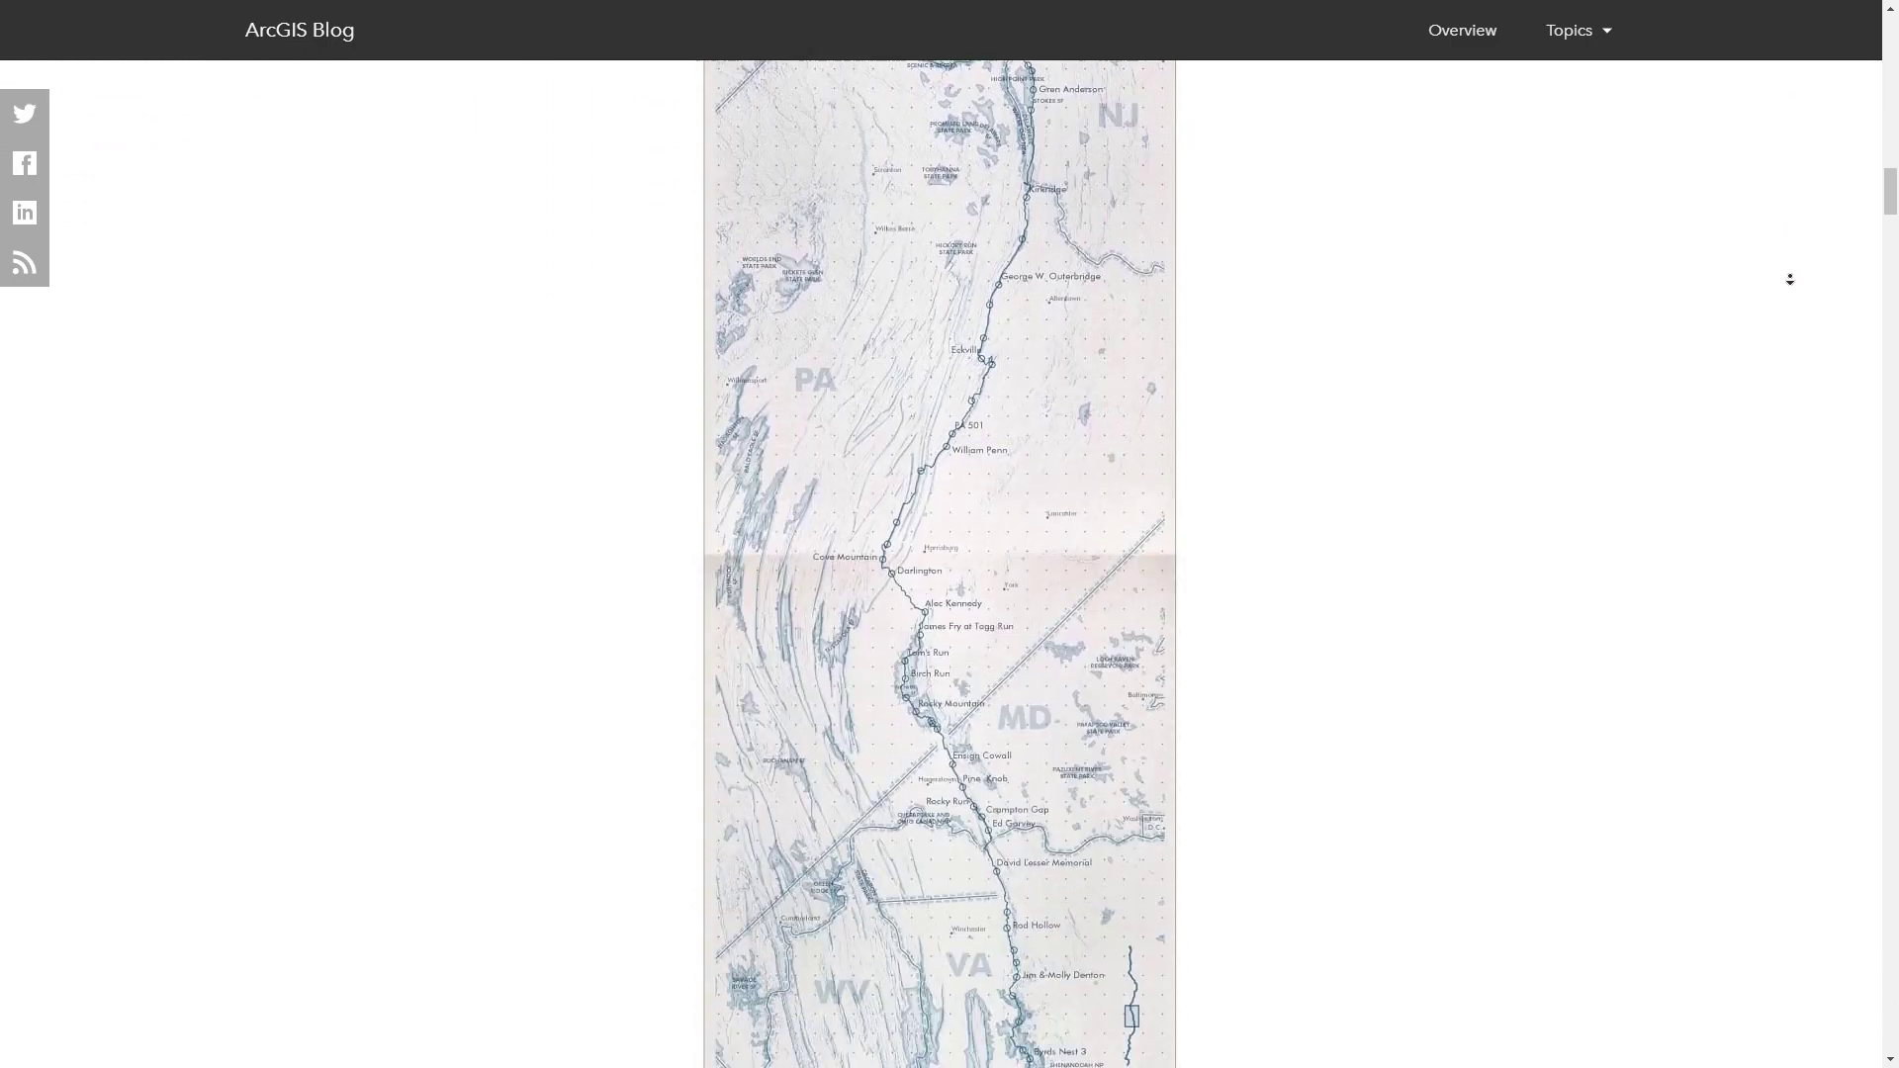
{"action": "scroll", "coordinate": [1790, 280], "scroll_direction": "down", "scroll_amount": 15}
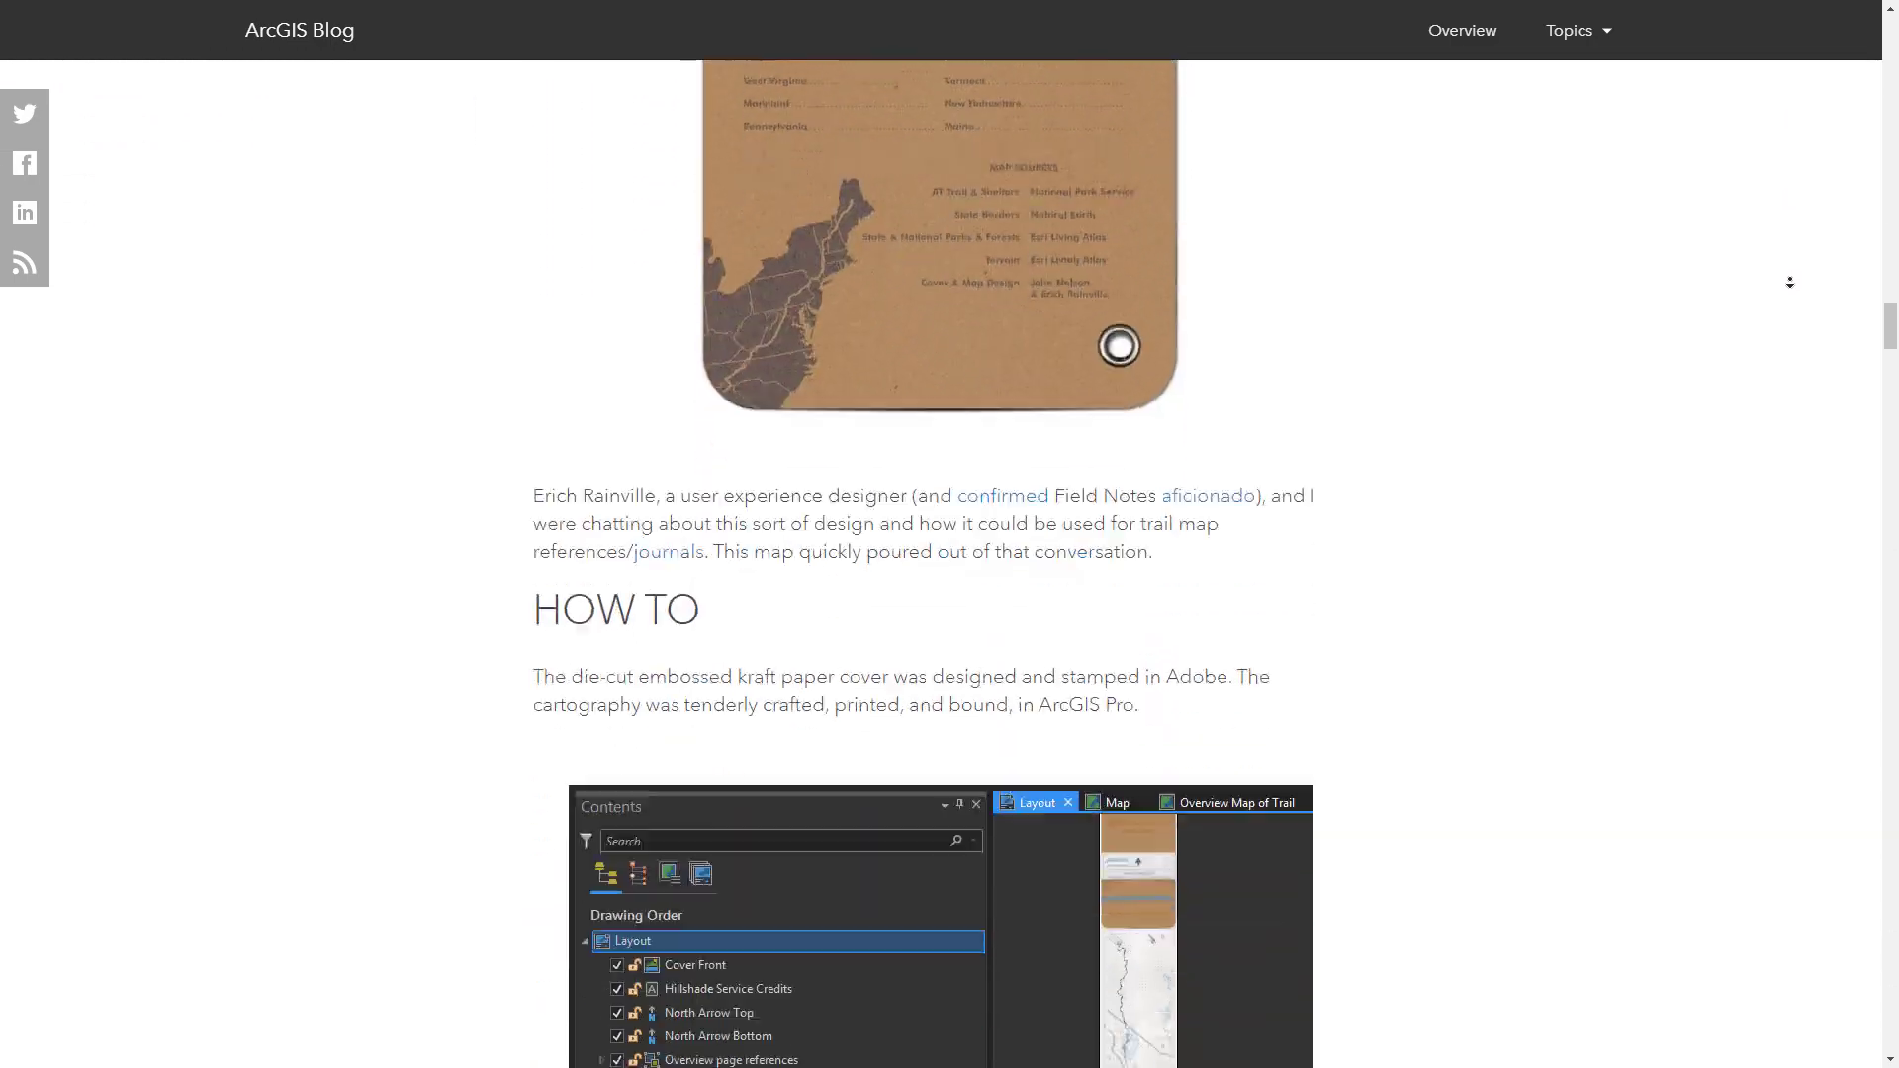
{"action": "scroll", "coordinate": [1791, 278], "scroll_direction": "down", "scroll_amount": 15}
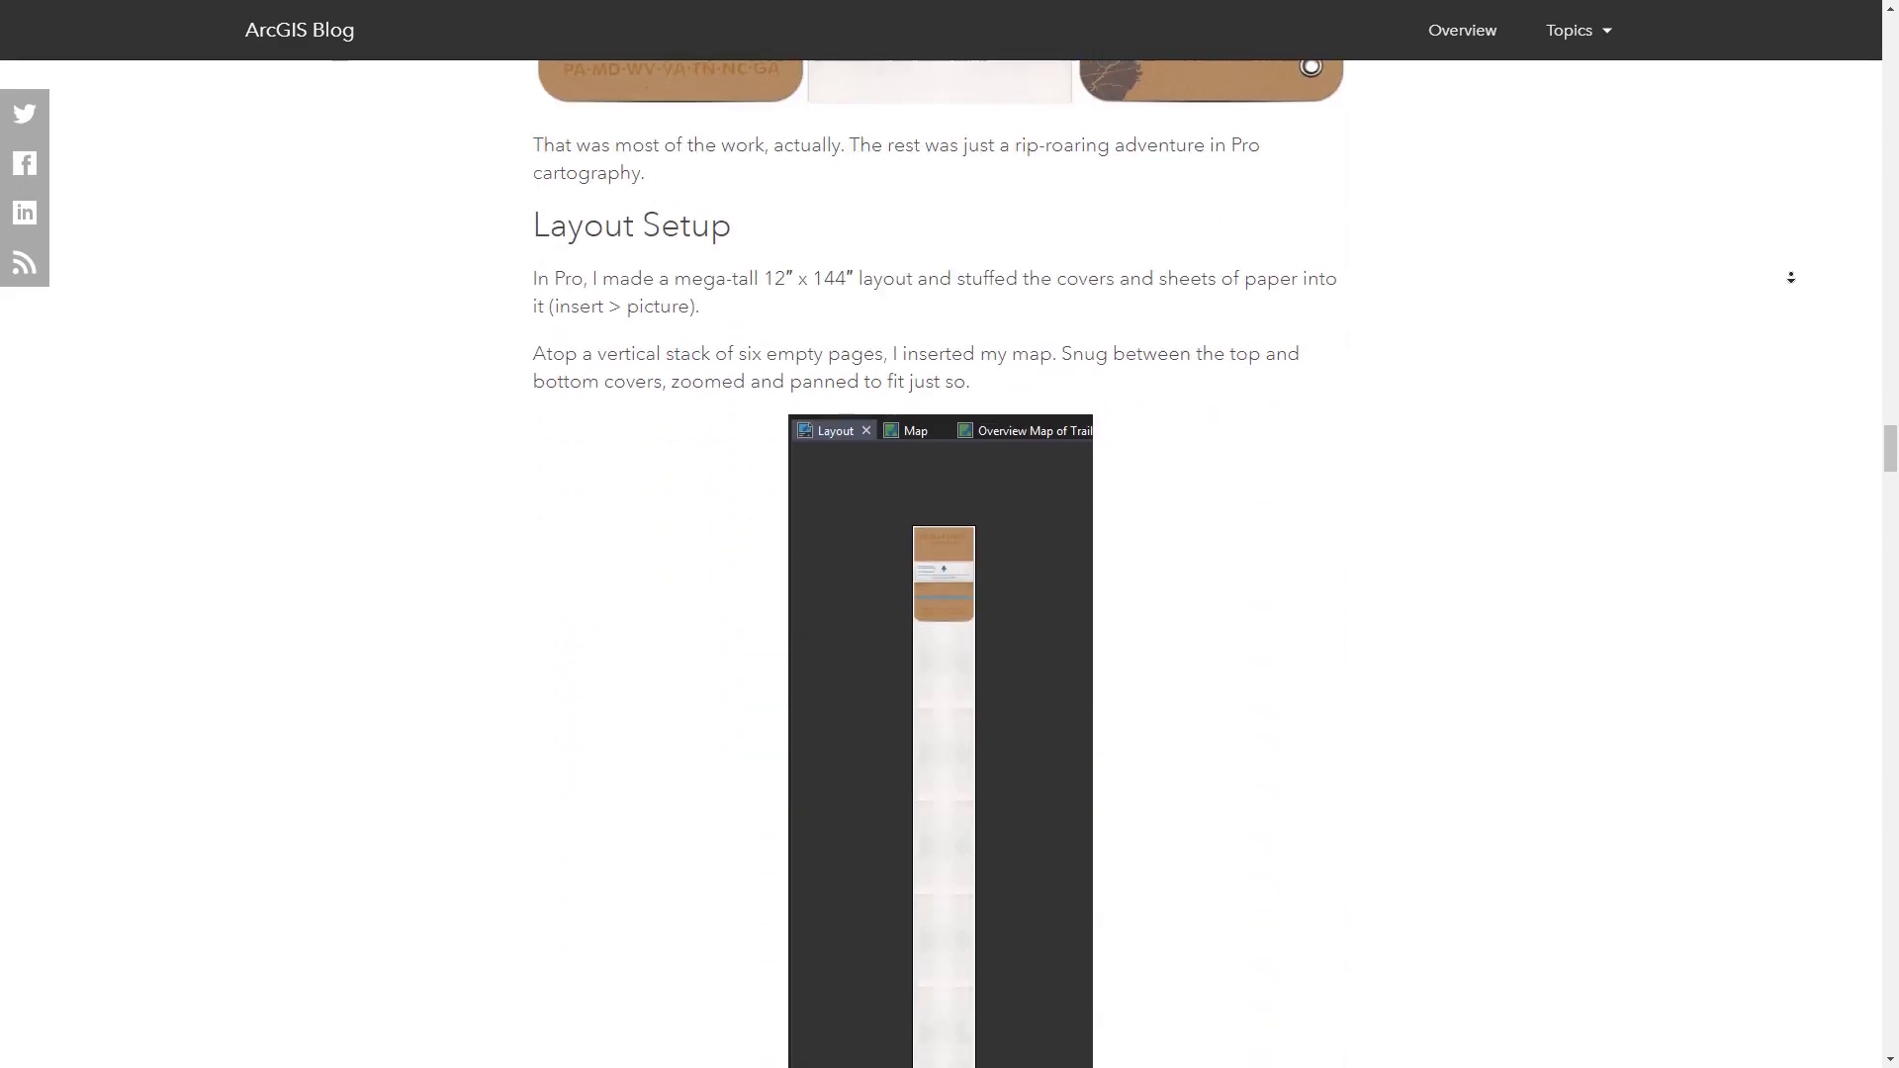
{"action": "scroll", "coordinate": [1791, 278], "scroll_direction": "down", "scroll_amount": 15}
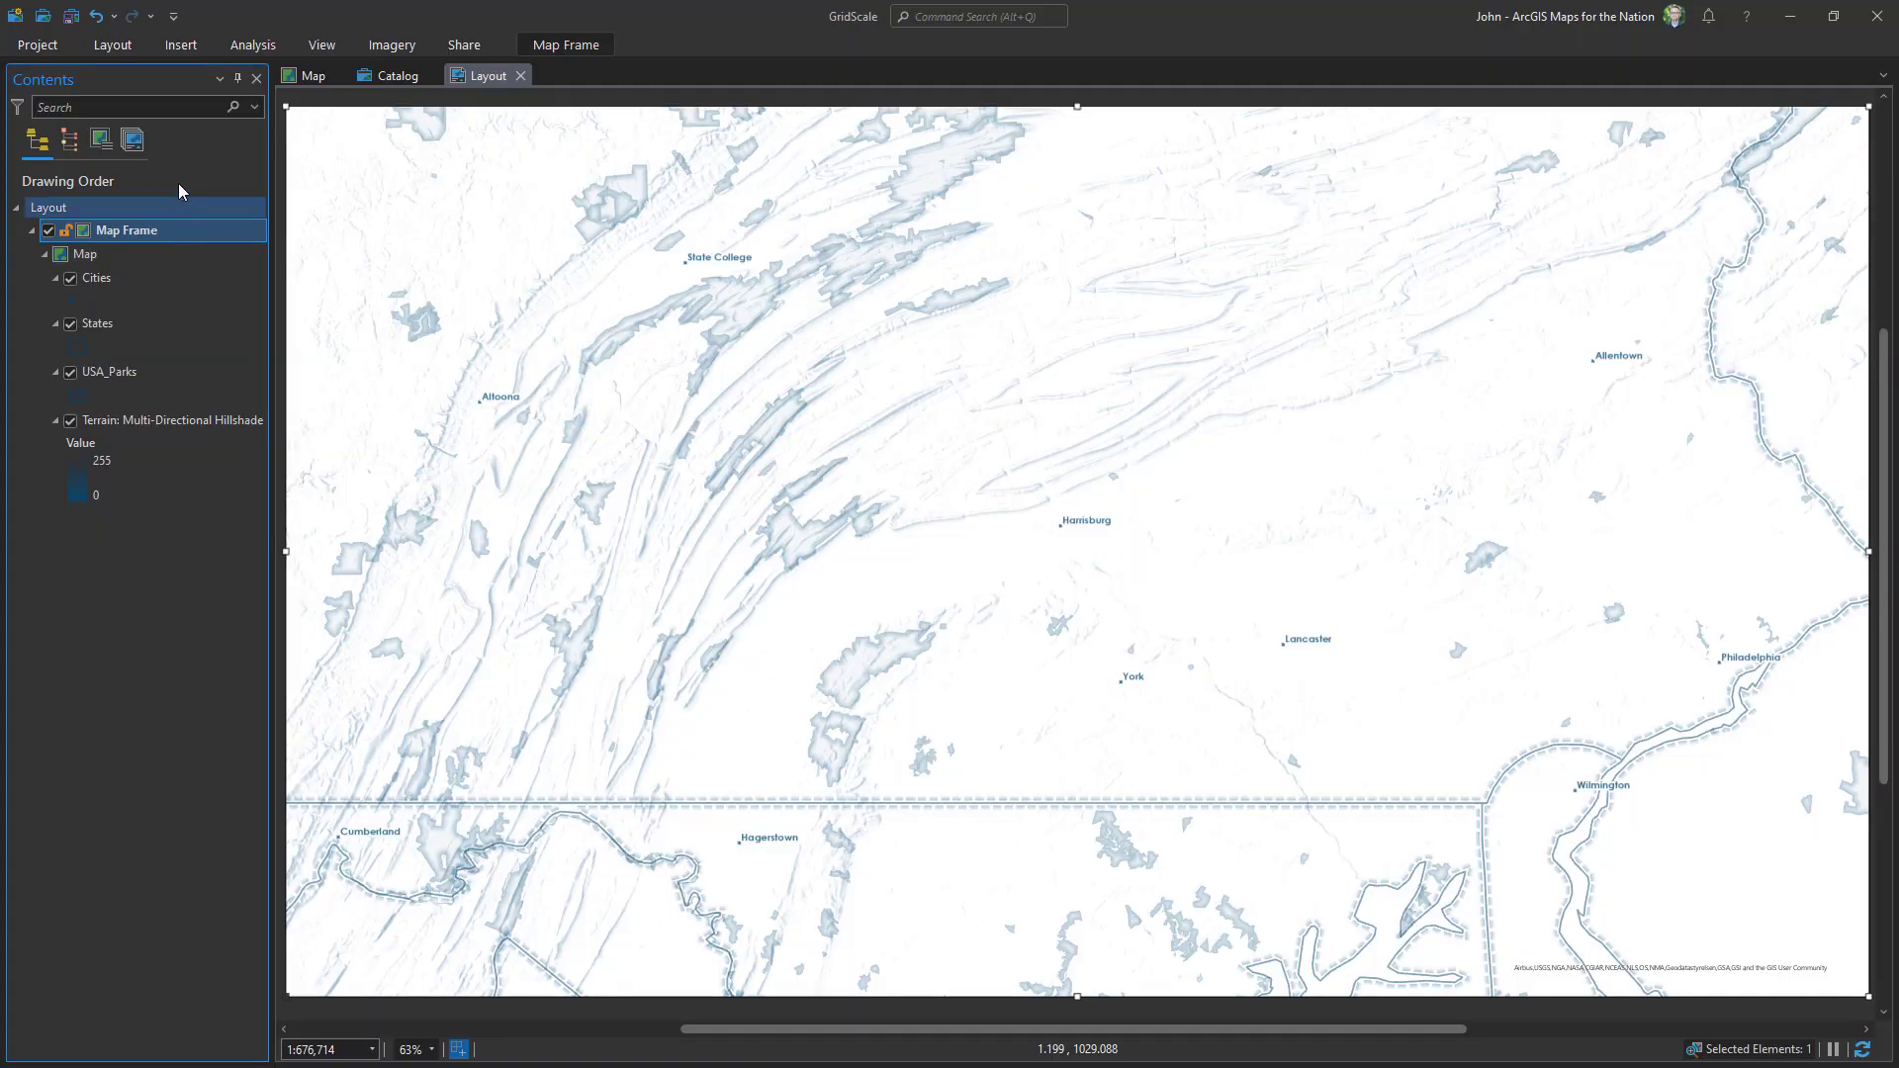
{"action": "left_click", "coordinate": [182, 45]}
{"action": "left_click", "coordinate": [537, 119]}
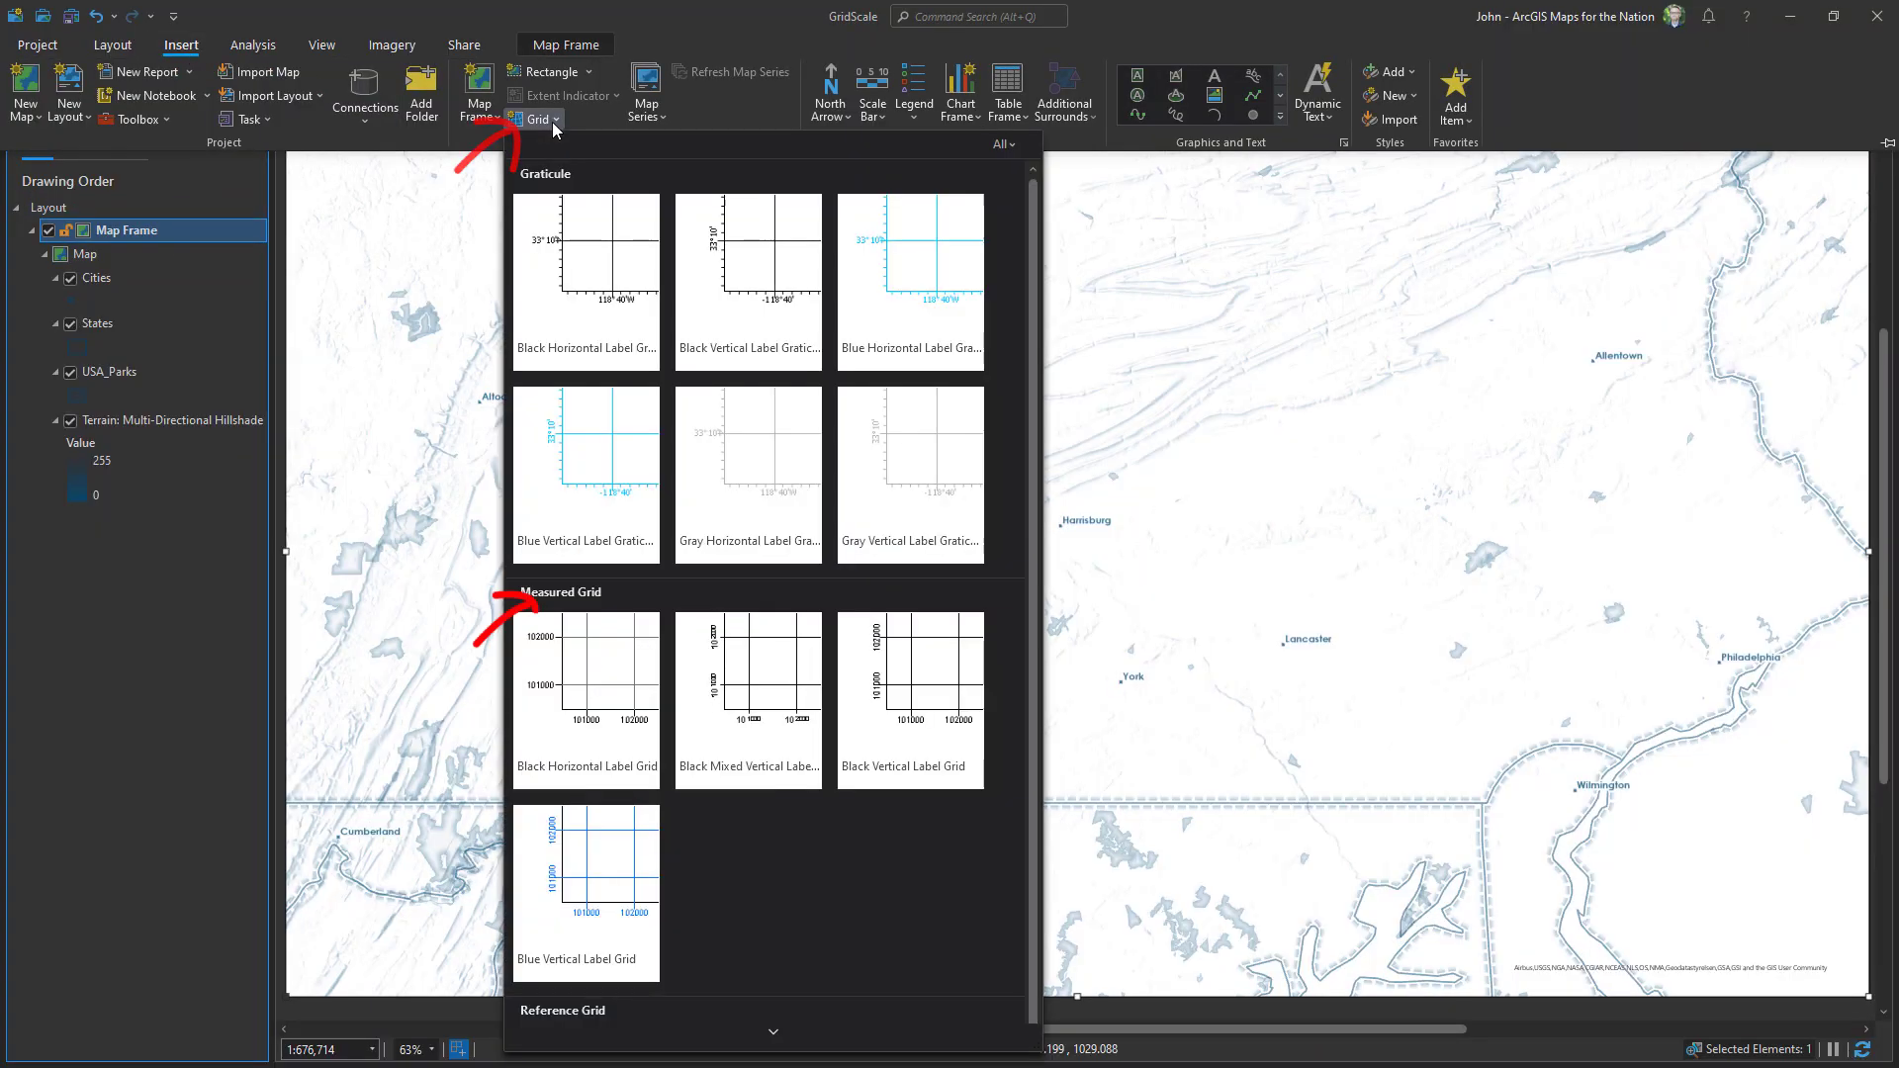
{"action": "left_click", "coordinate": [591, 265]}
{"action": "right_click", "coordinate": [168, 277]}
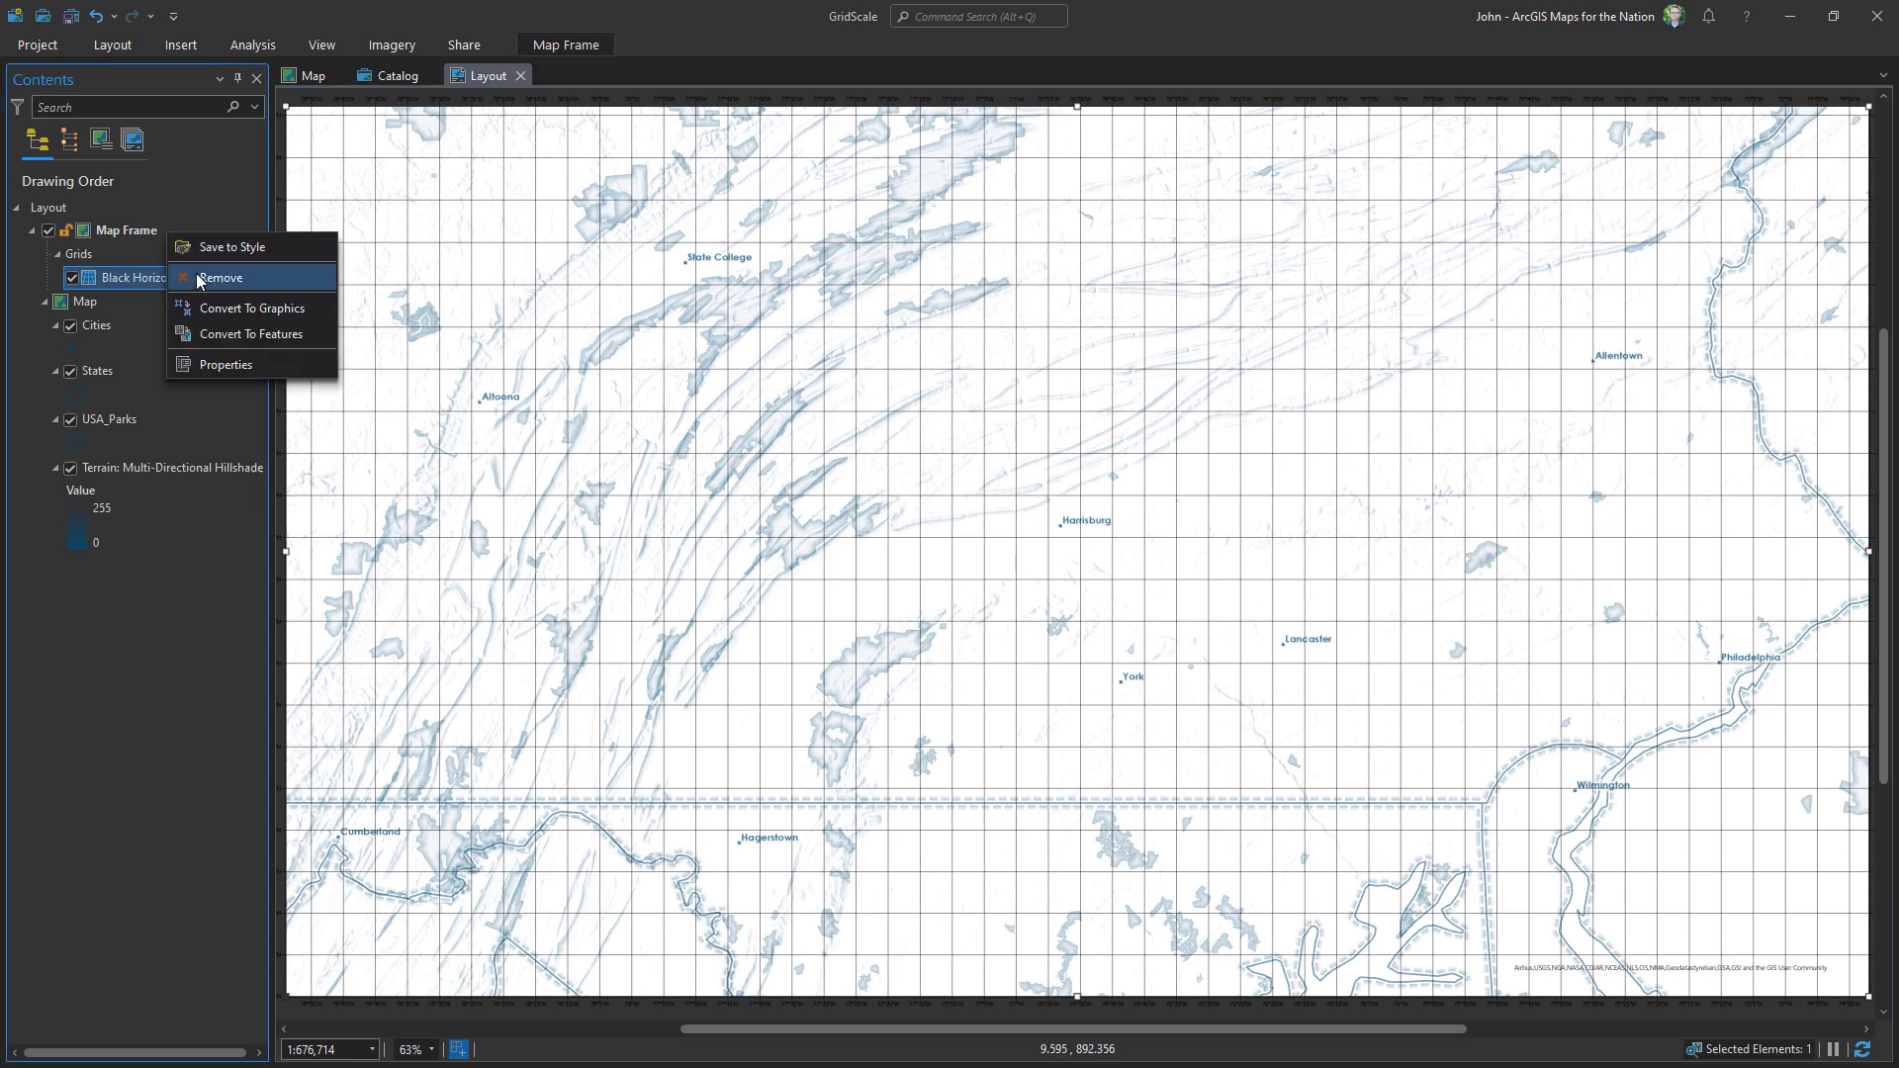
{"action": "left_click", "coordinate": [213, 367]}
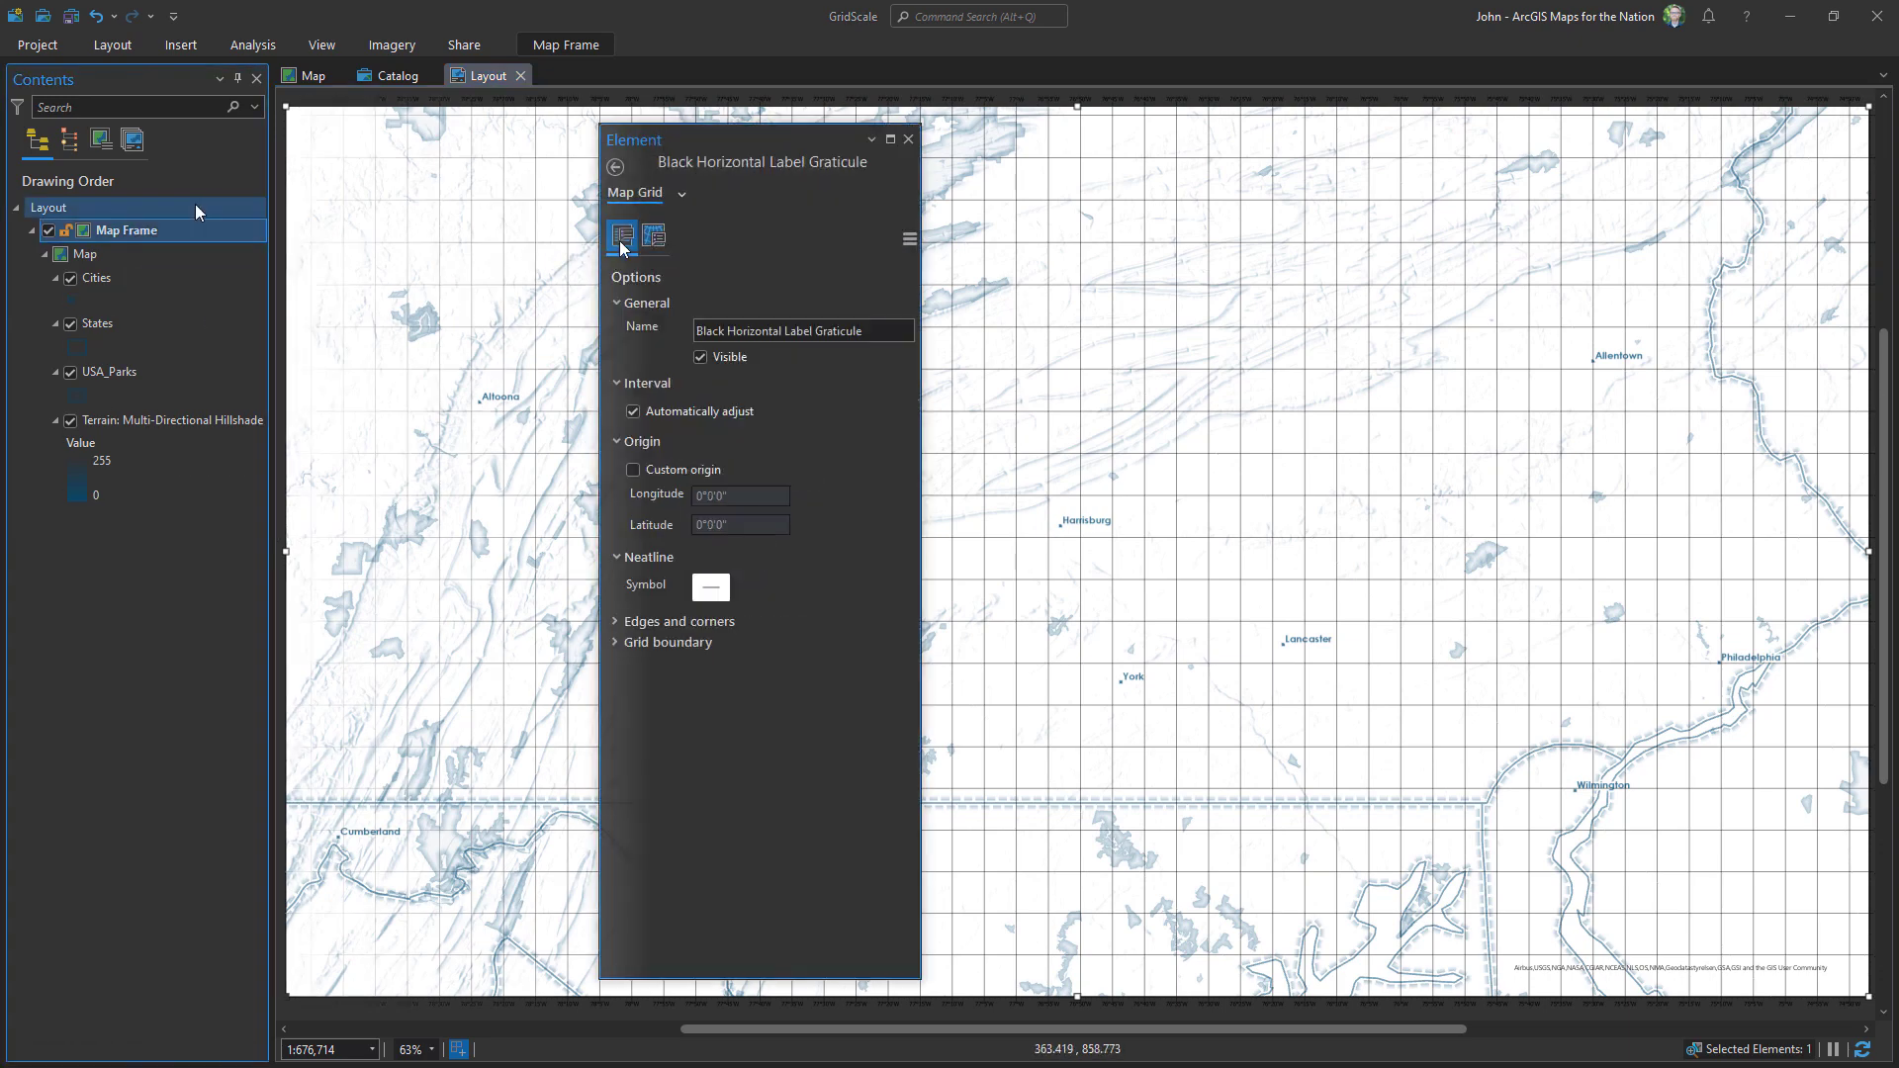
{"action": "left_click", "coordinate": [249, 56]}
{"action": "left_click", "coordinate": [223, 99]}
{"action": "type", "text": "generate tessellation"}
{"action": "left_click", "coordinate": [1641, 141]}
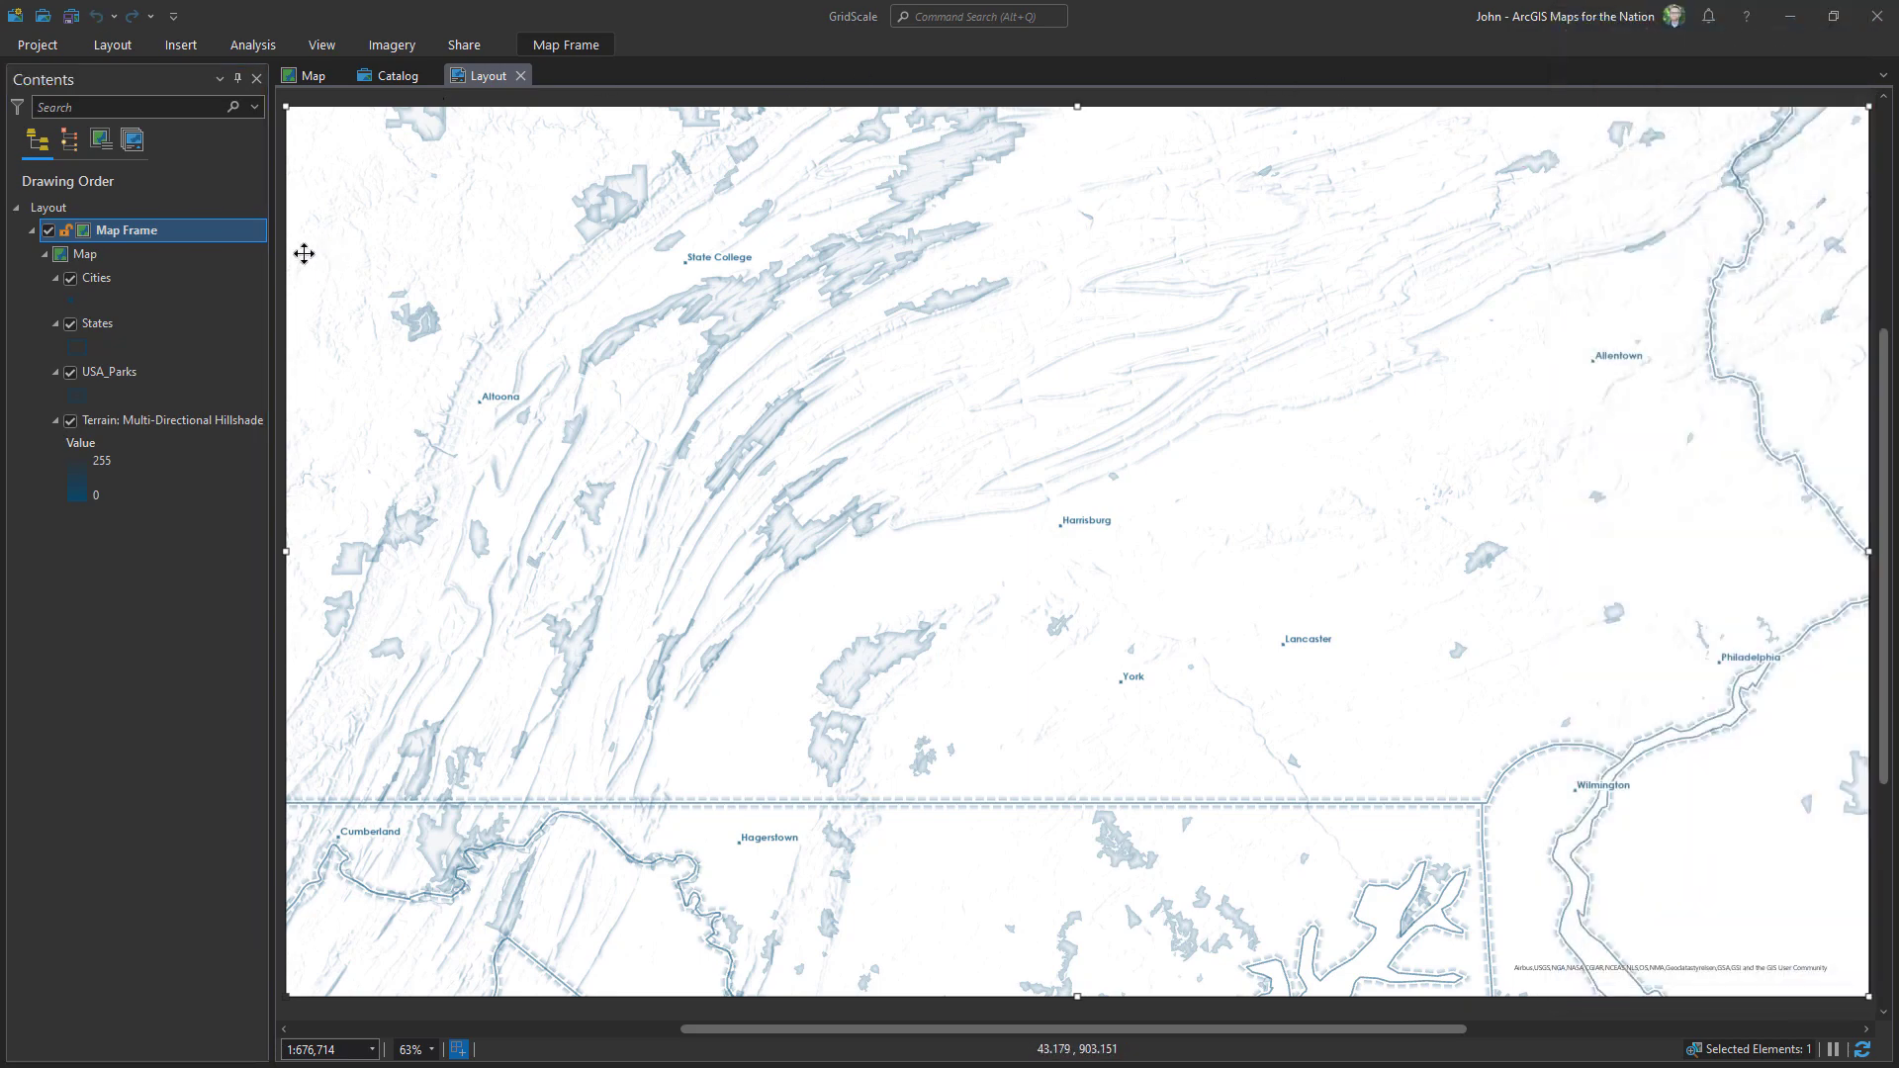
- In Map Properties, search 'equidistant' and choose the USA Contiguous Equidistant Conic coordinate system
{"action": "double_click", "coordinate": [191, 259]}
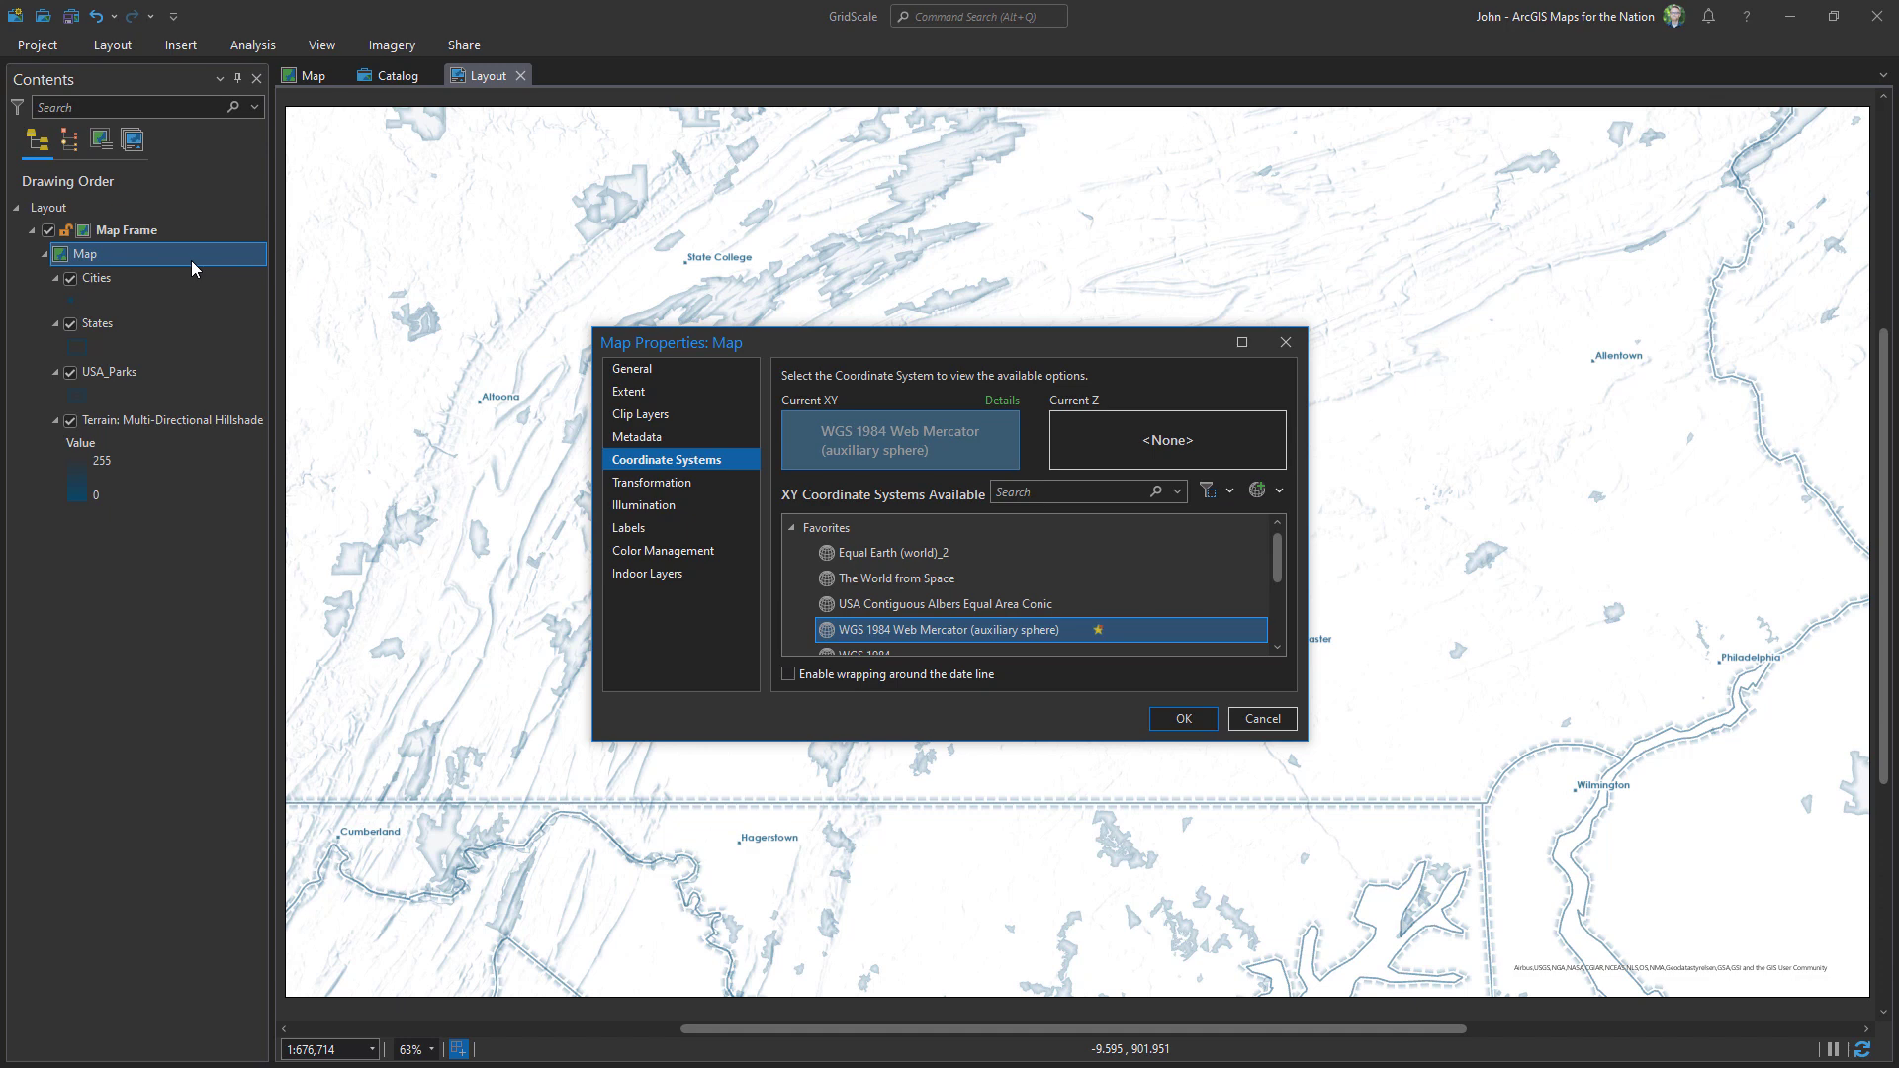
{"action": "left_click", "coordinate": [1078, 495]}
{"action": "type", "text": "equidistant"}
{"action": "left_click", "coordinate": [793, 603]}
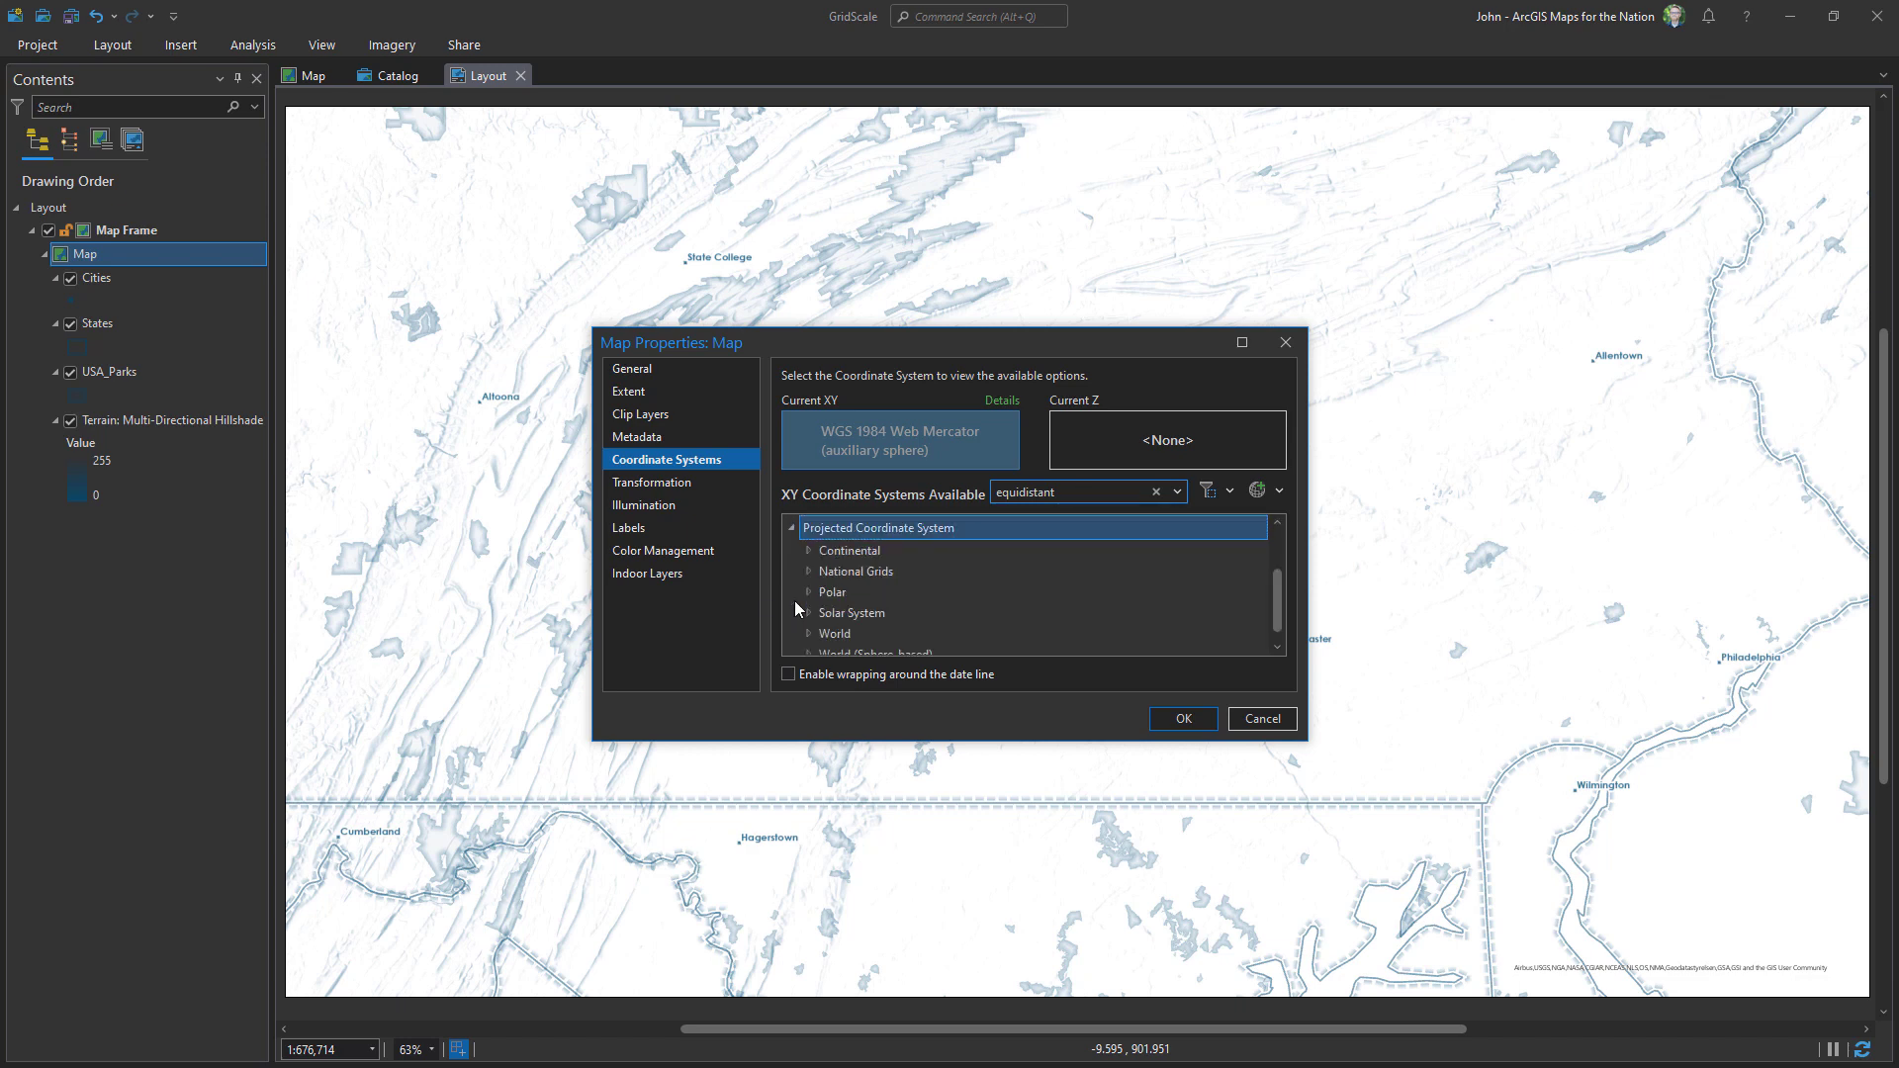
{"action": "left_click", "coordinate": [813, 552]}
{"action": "left_click", "coordinate": [807, 550]}
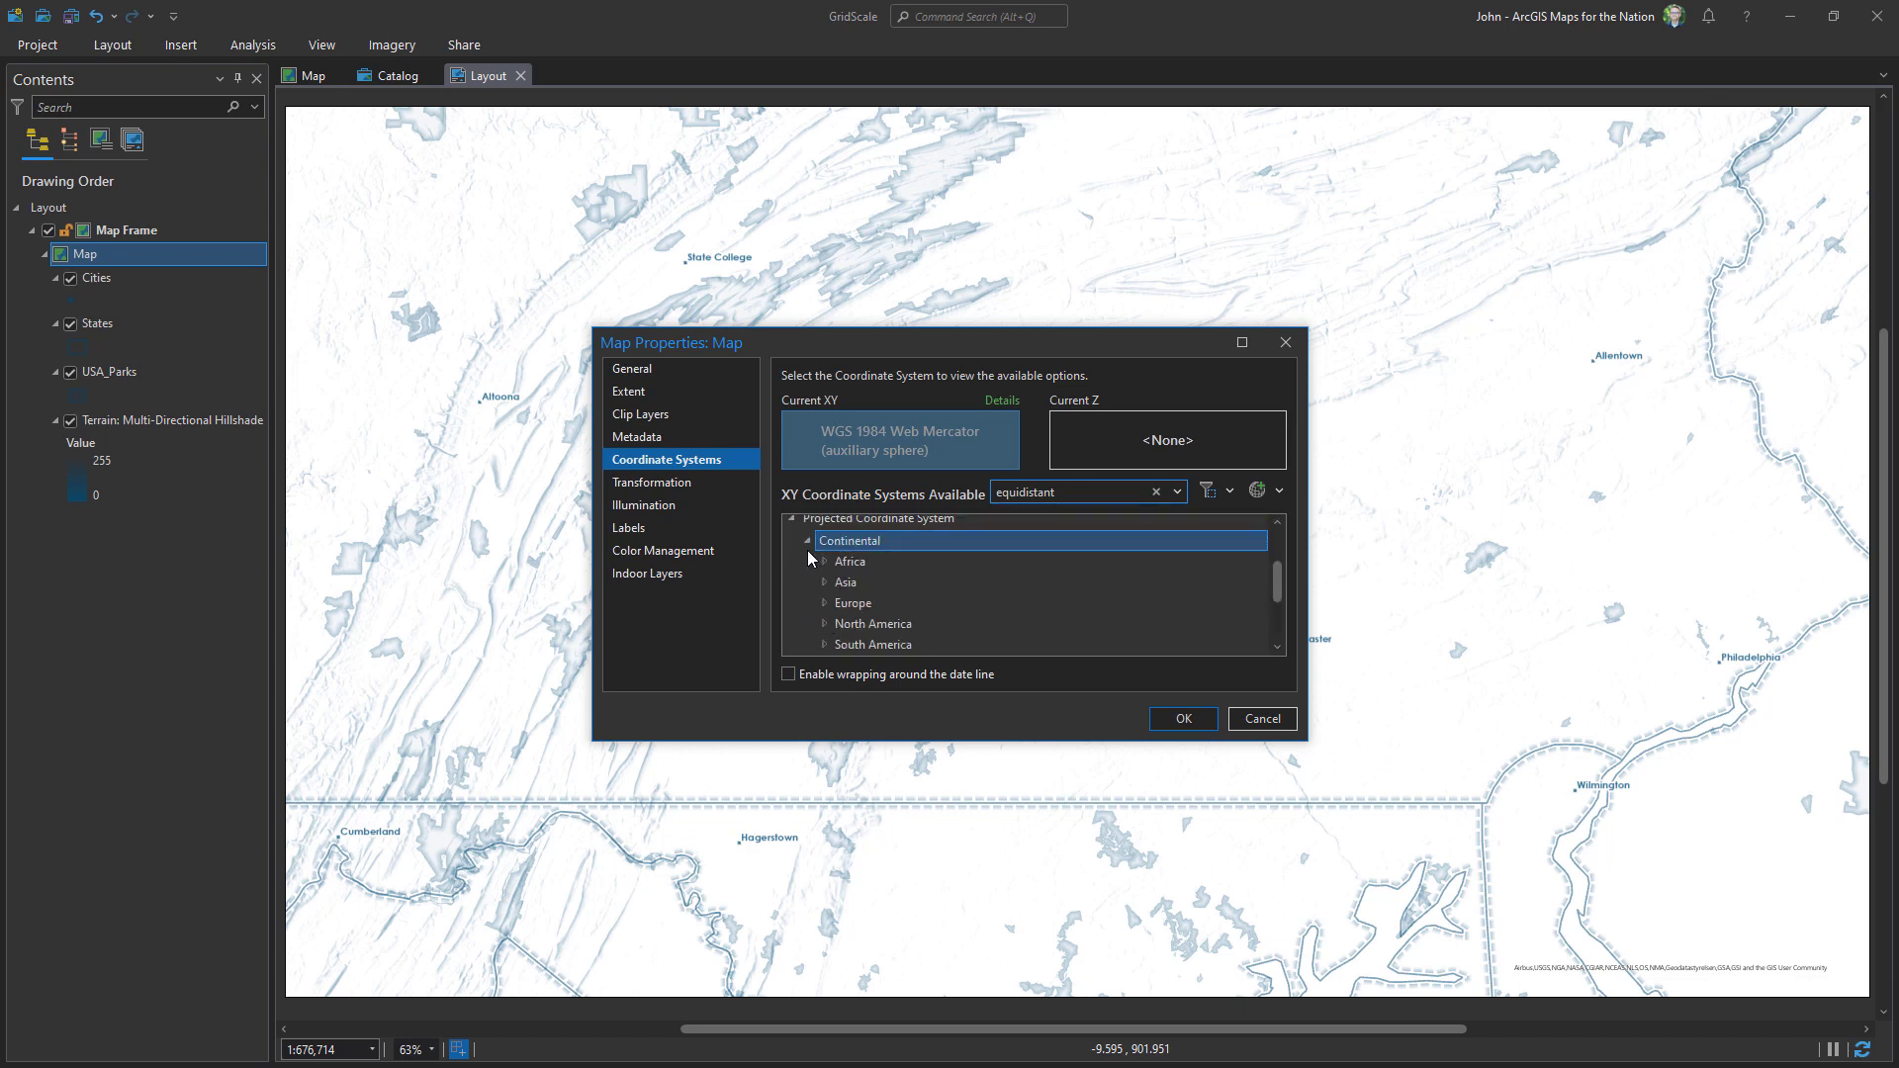
{"action": "left_click", "coordinate": [825, 624]}
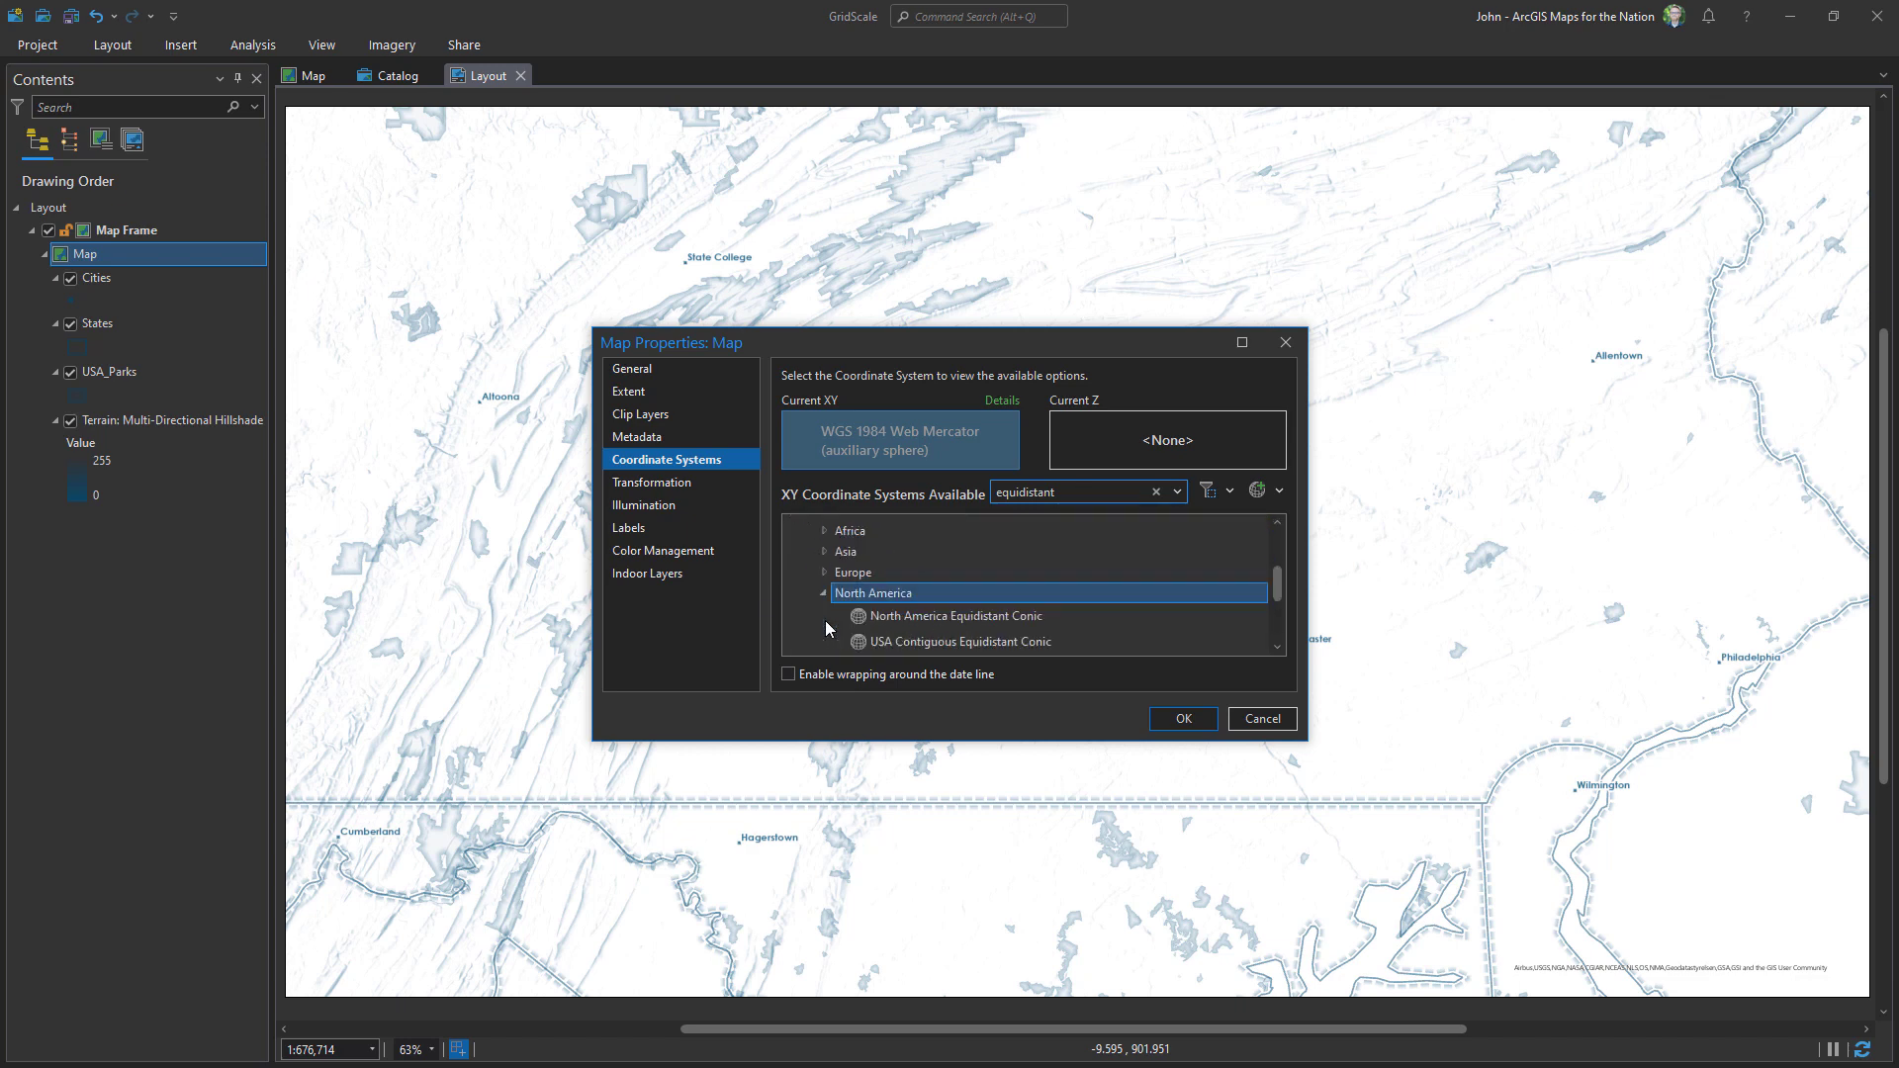
{"action": "left_click", "coordinate": [939, 641]}
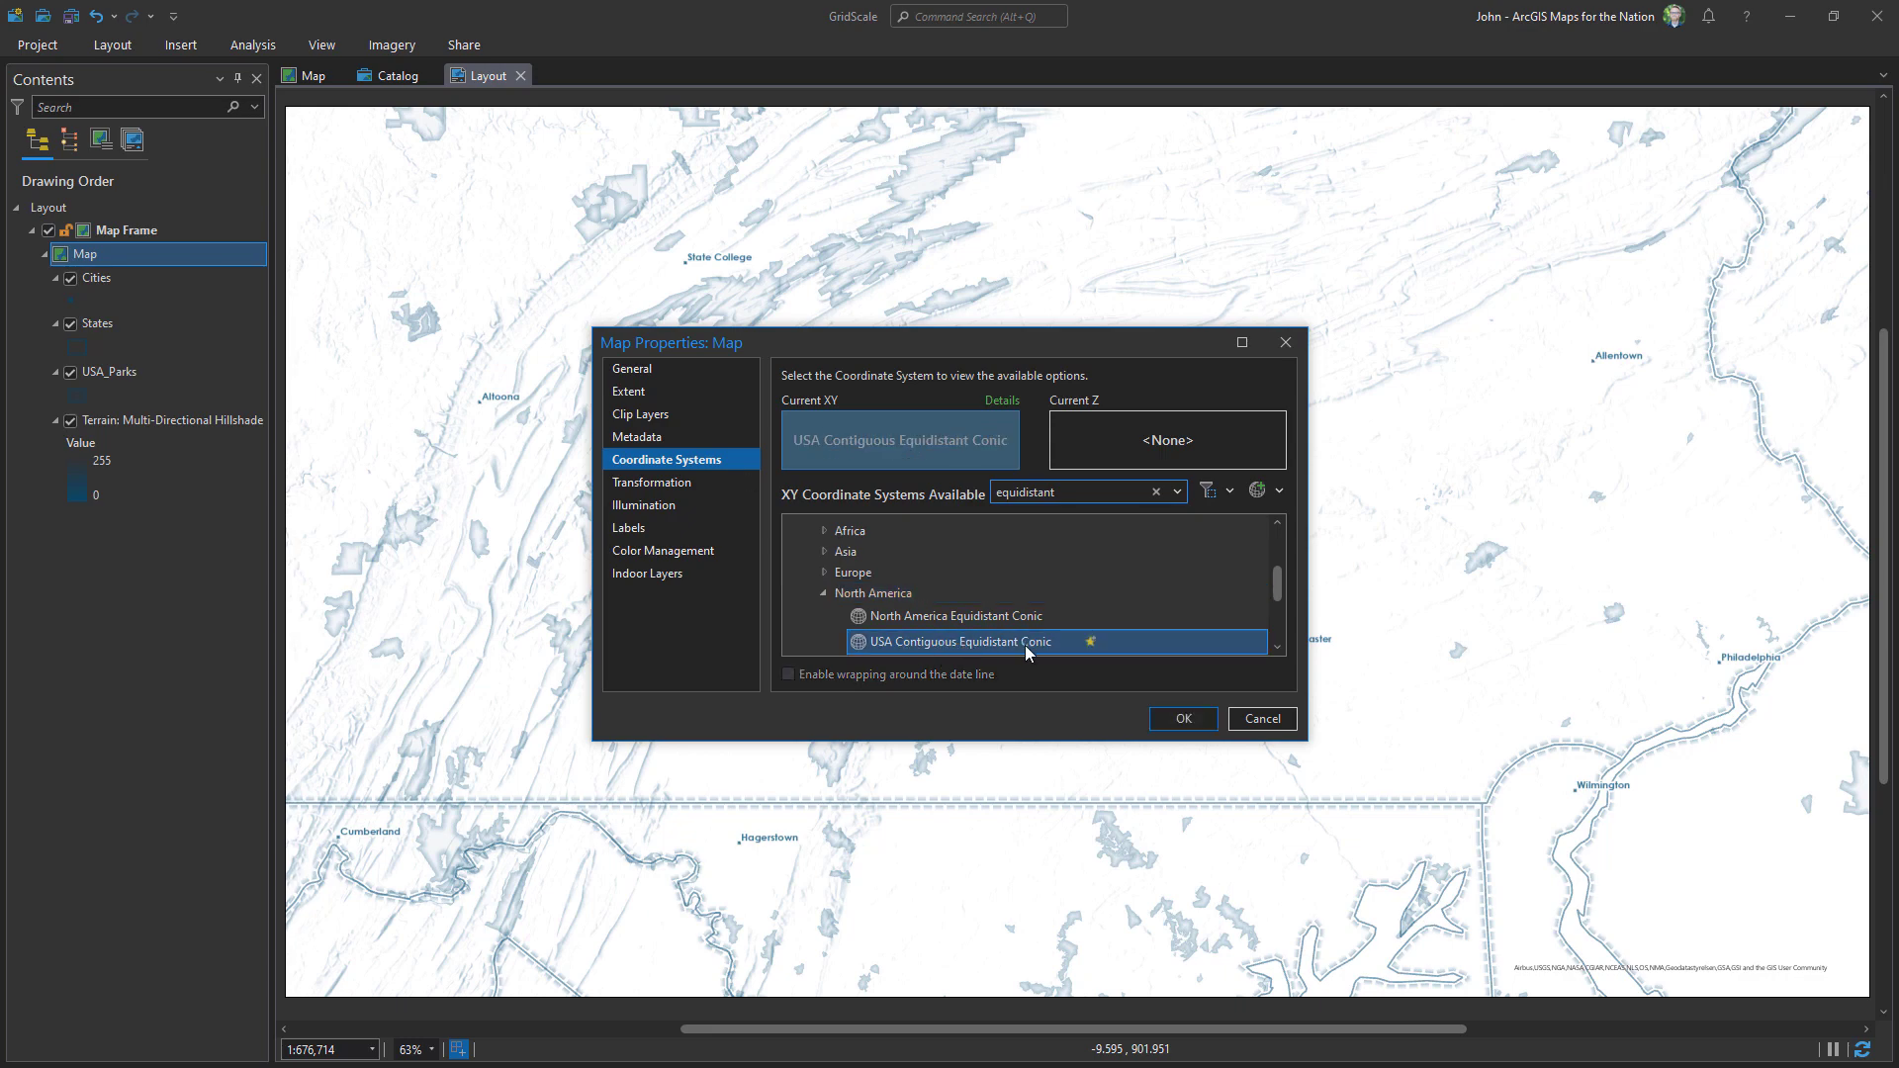
- Apply the Equidistant Conic coordinate system and bring up the Generate Tessellation tool
{"action": "left_click", "coordinate": [1177, 719]}
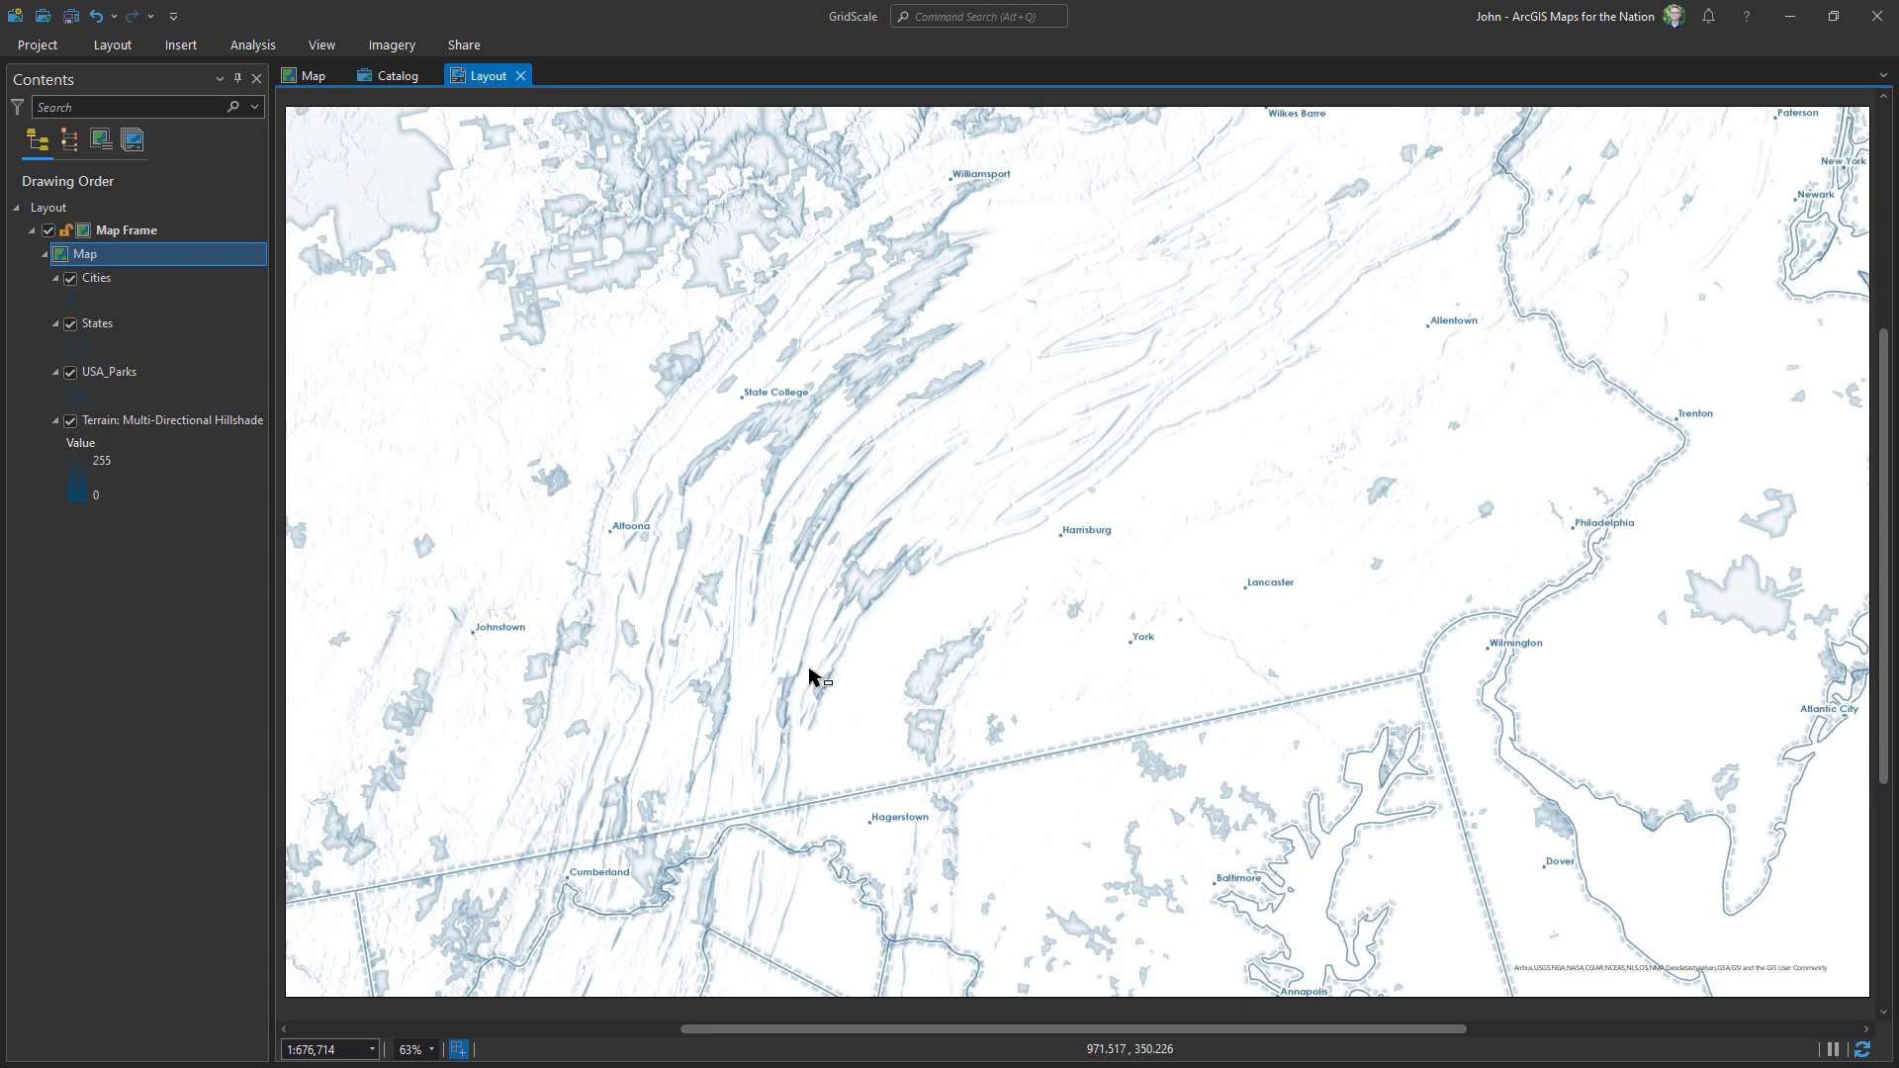
{"action": "left_click", "coordinate": [252, 44]}
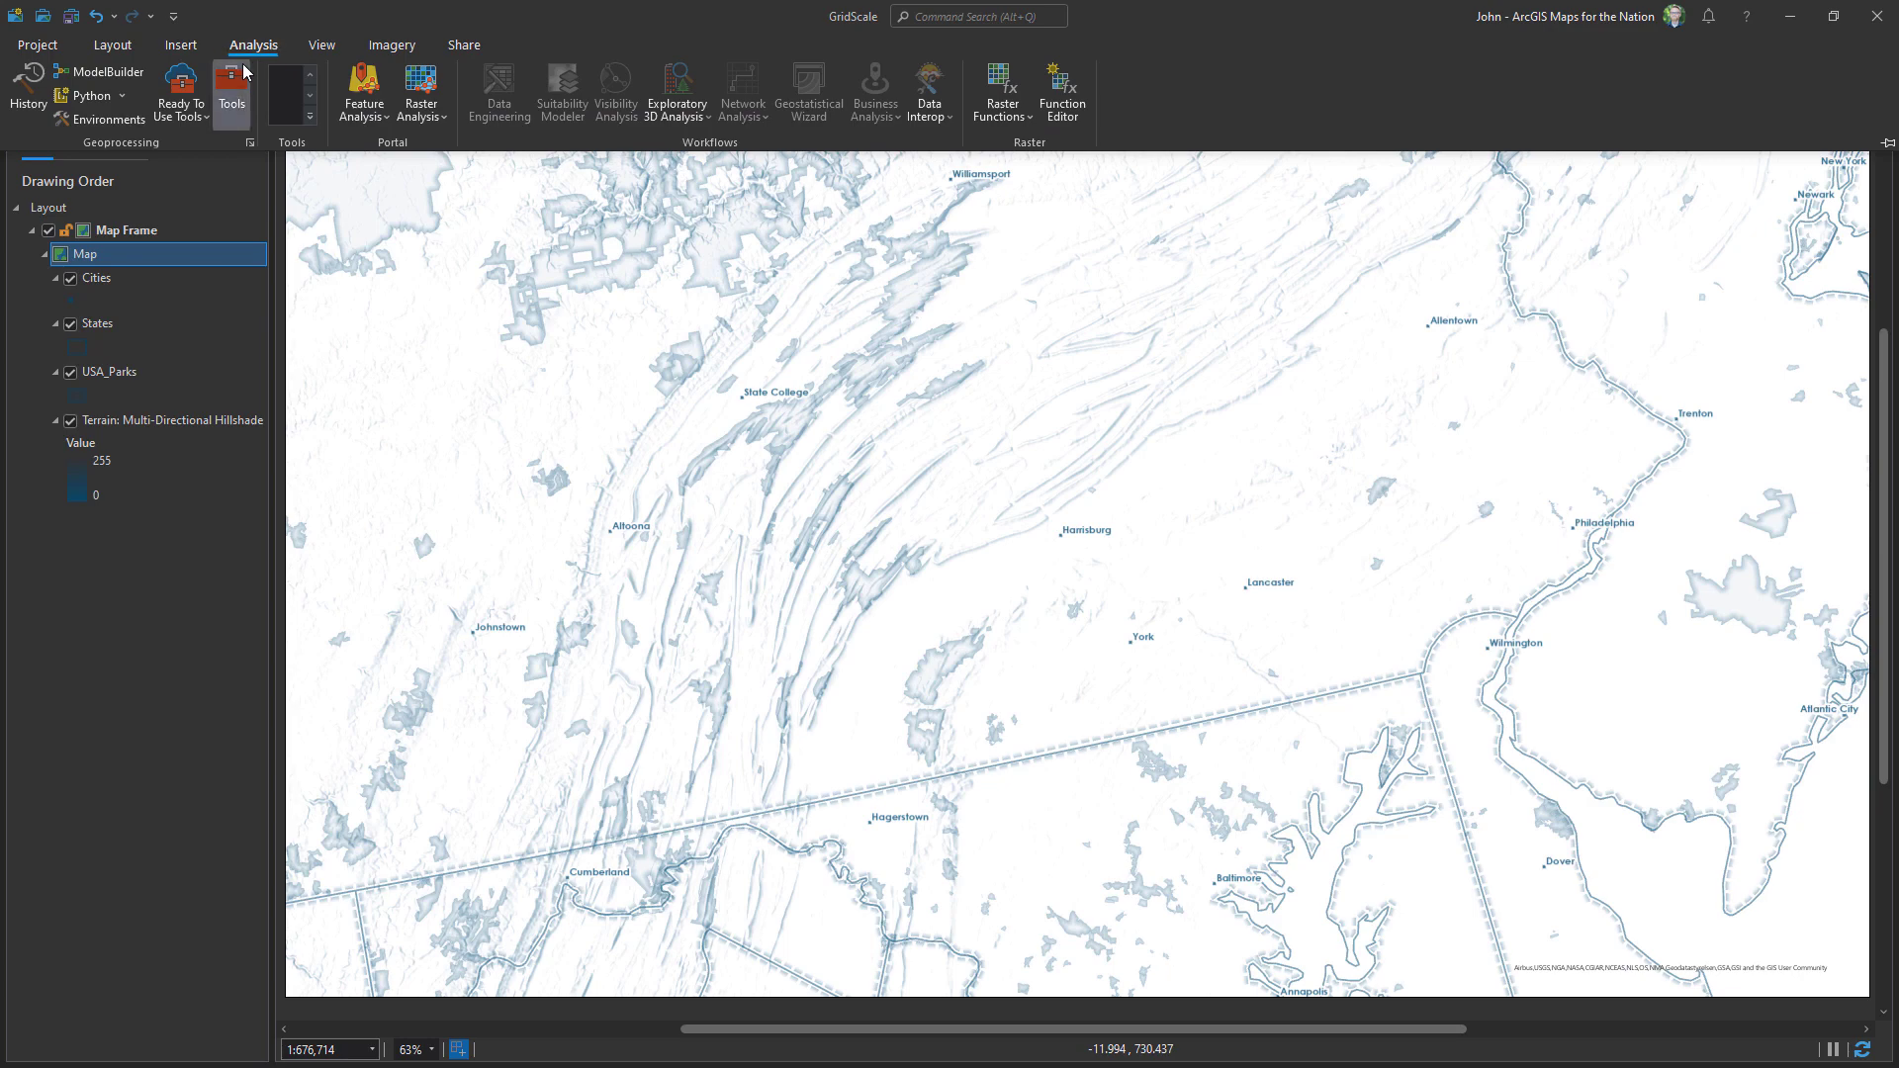
{"action": "left_click", "coordinate": [231, 98]}
{"action": "type", "text": "generate tessellation"}
{"action": "key", "text": "Return"}
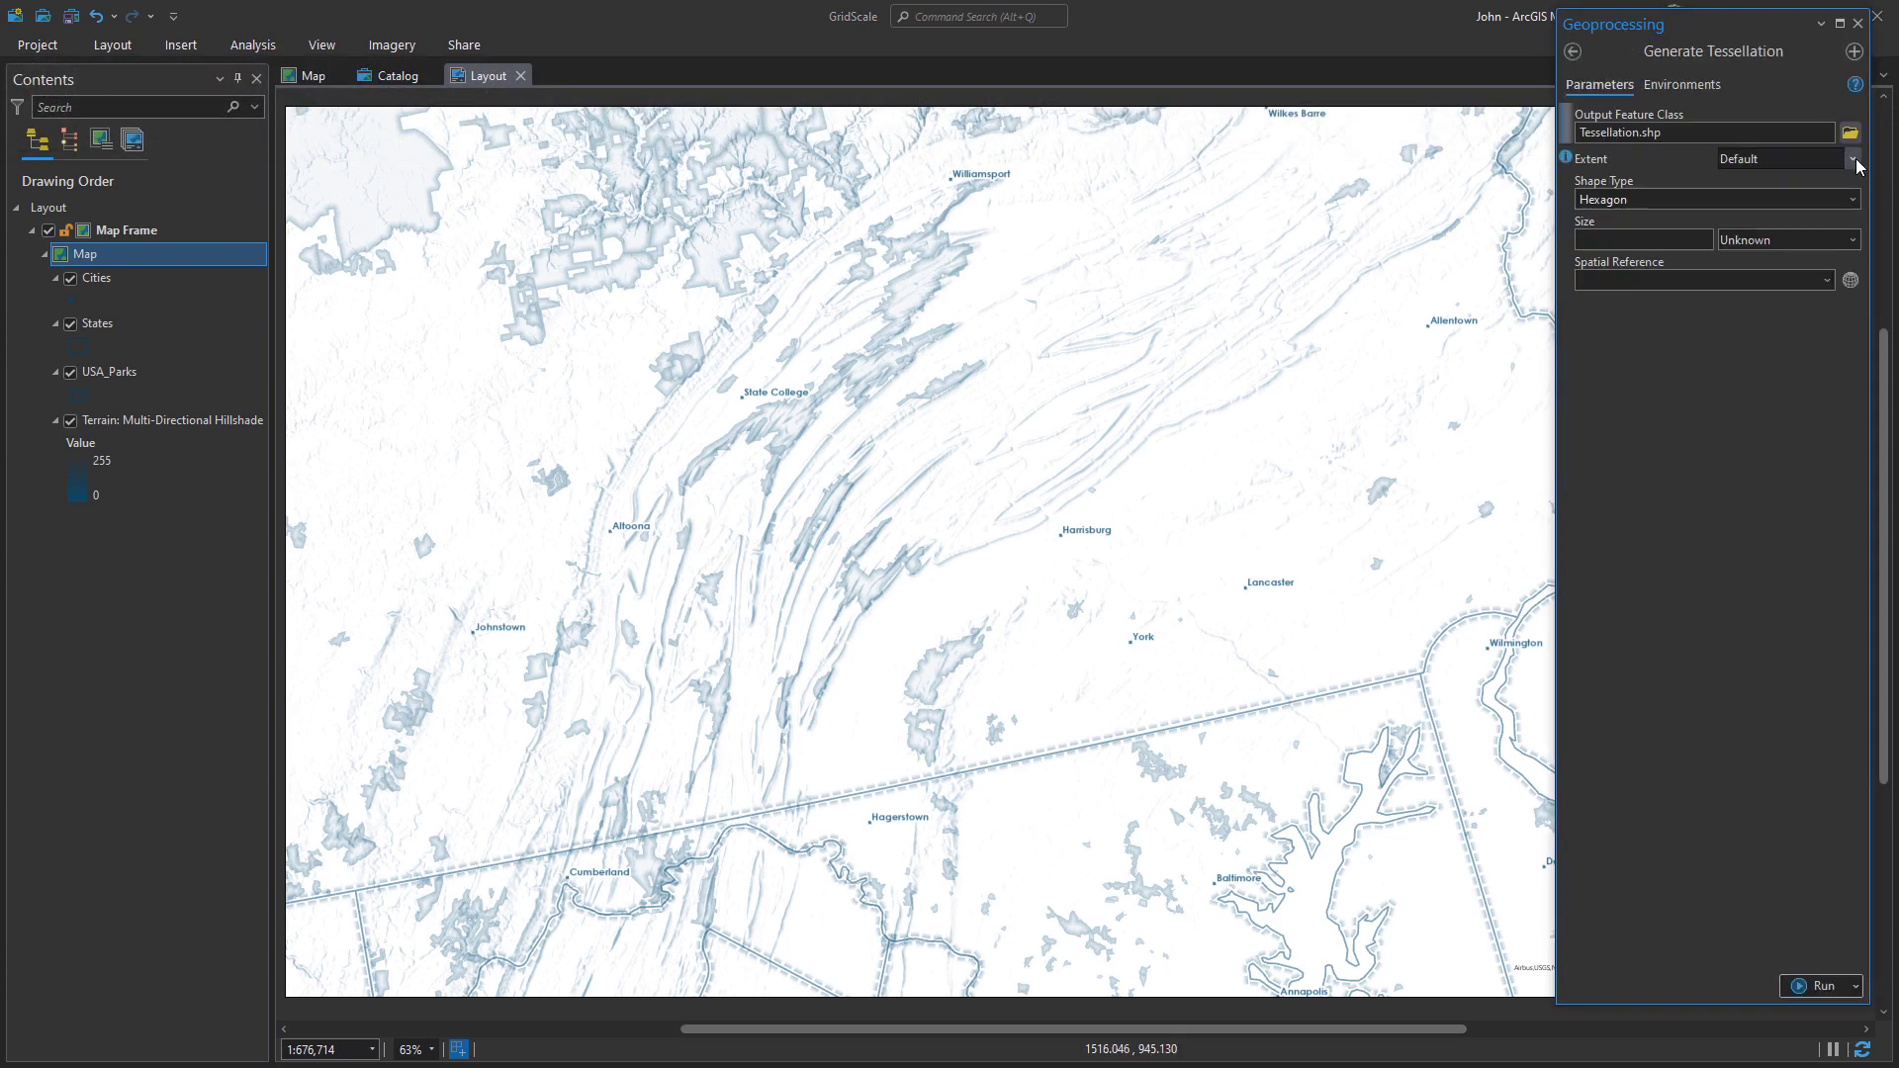
- Generate square tessellation cells of 25 square miles over the current display extent
{"action": "left_click", "coordinate": [1853, 159]}
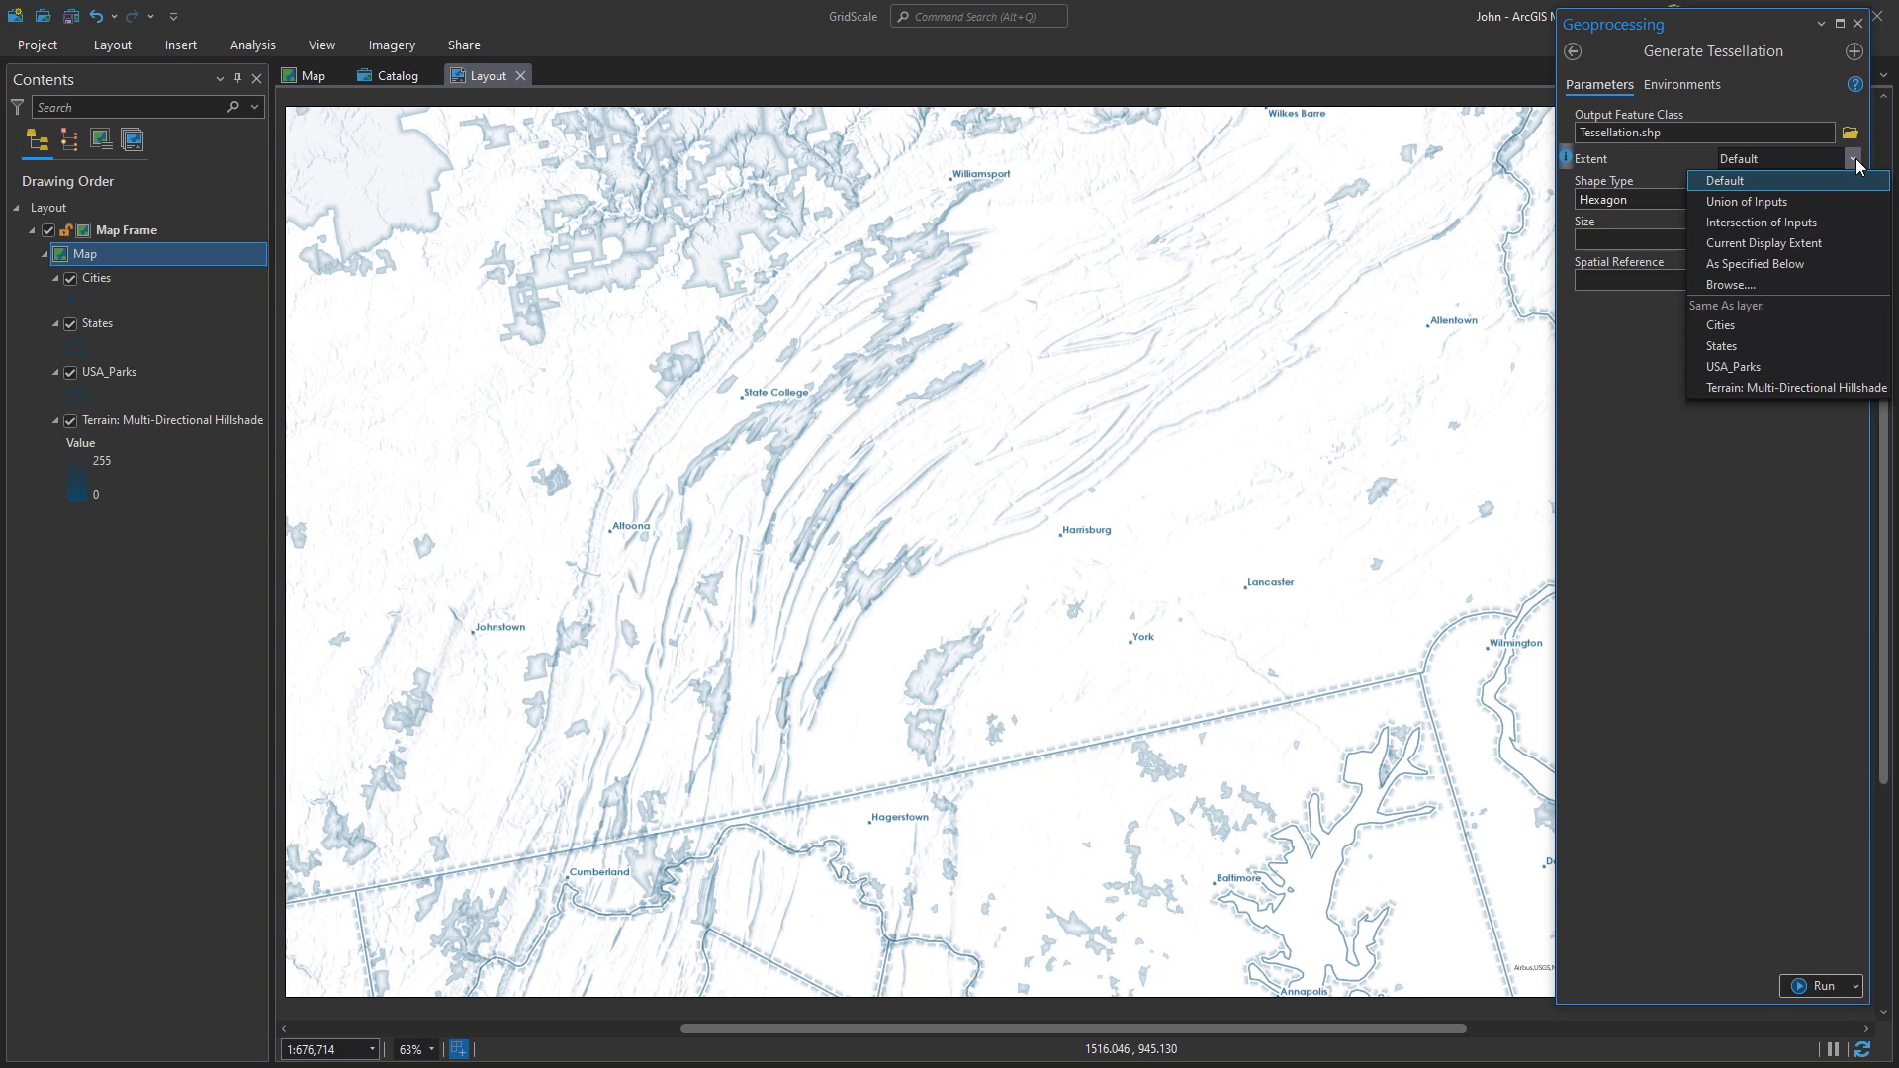
{"action": "left_click", "coordinate": [1808, 247]}
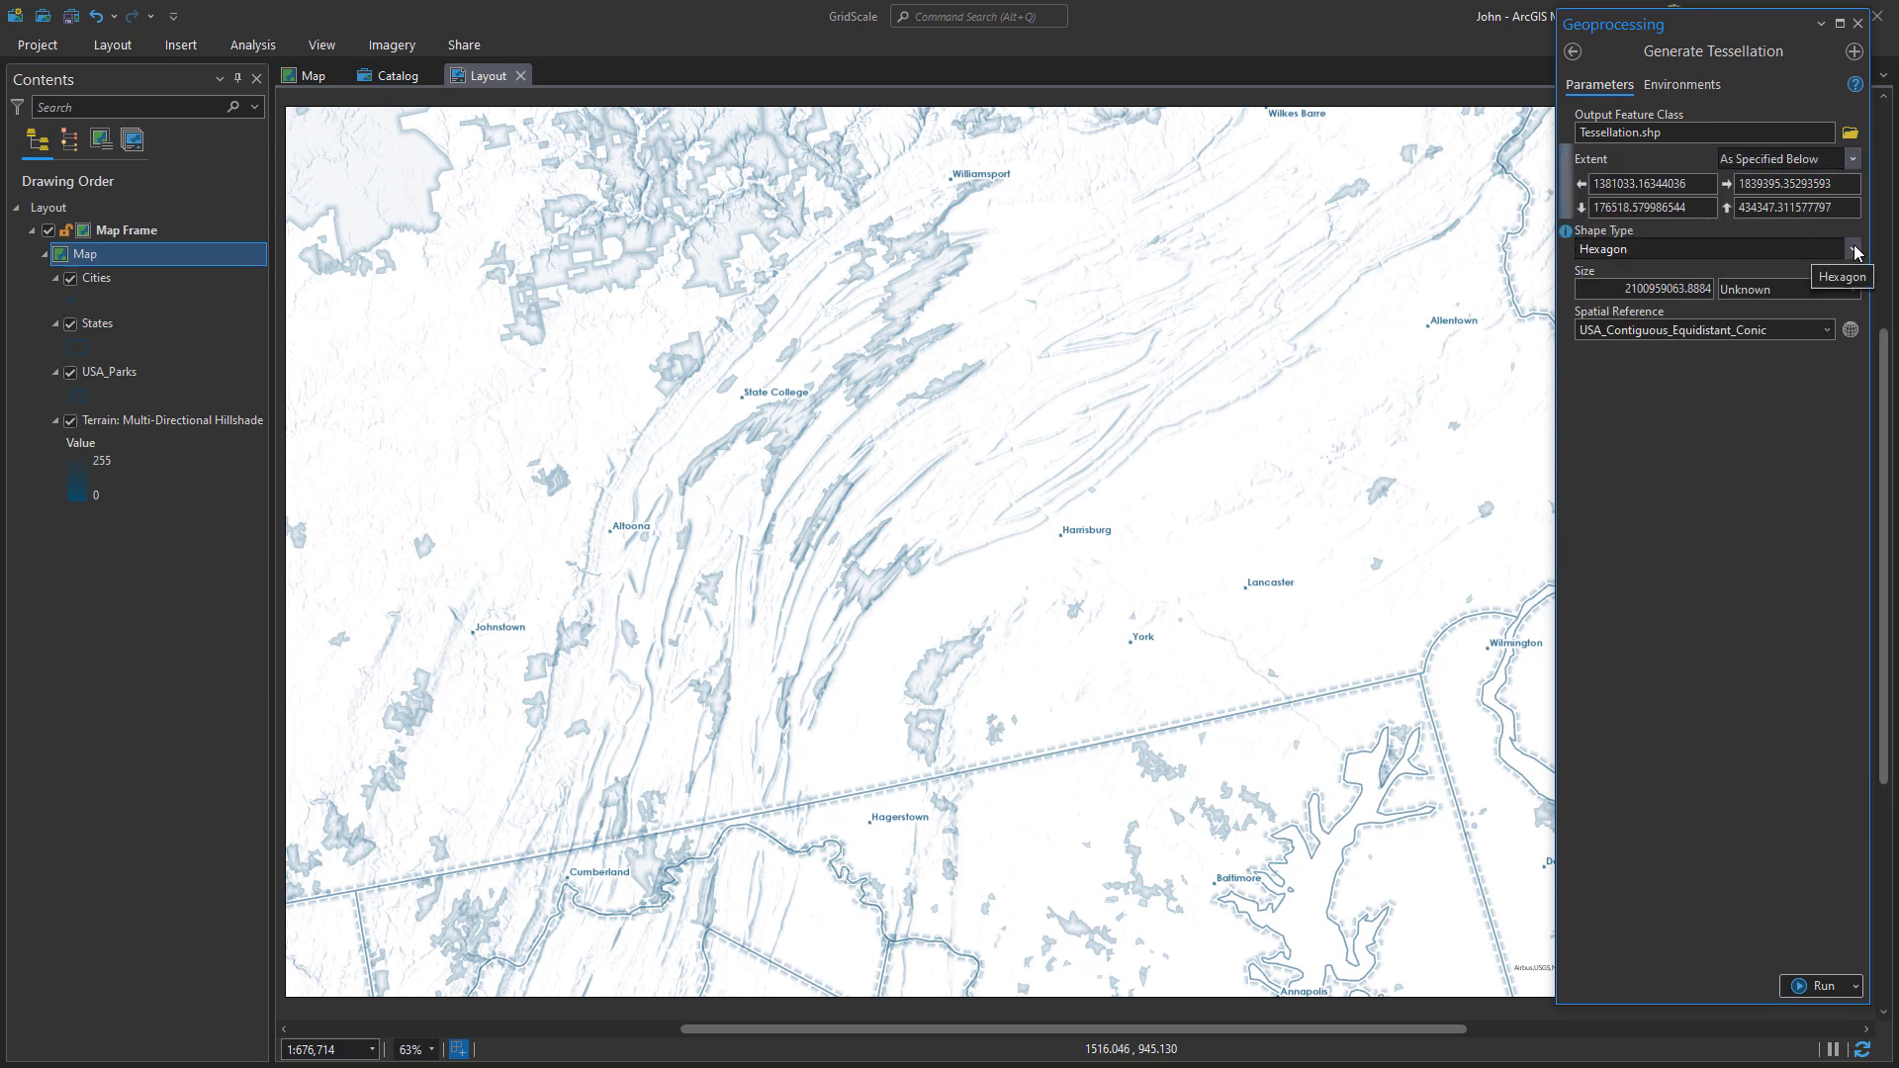
{"action": "left_click", "coordinate": [1853, 249]}
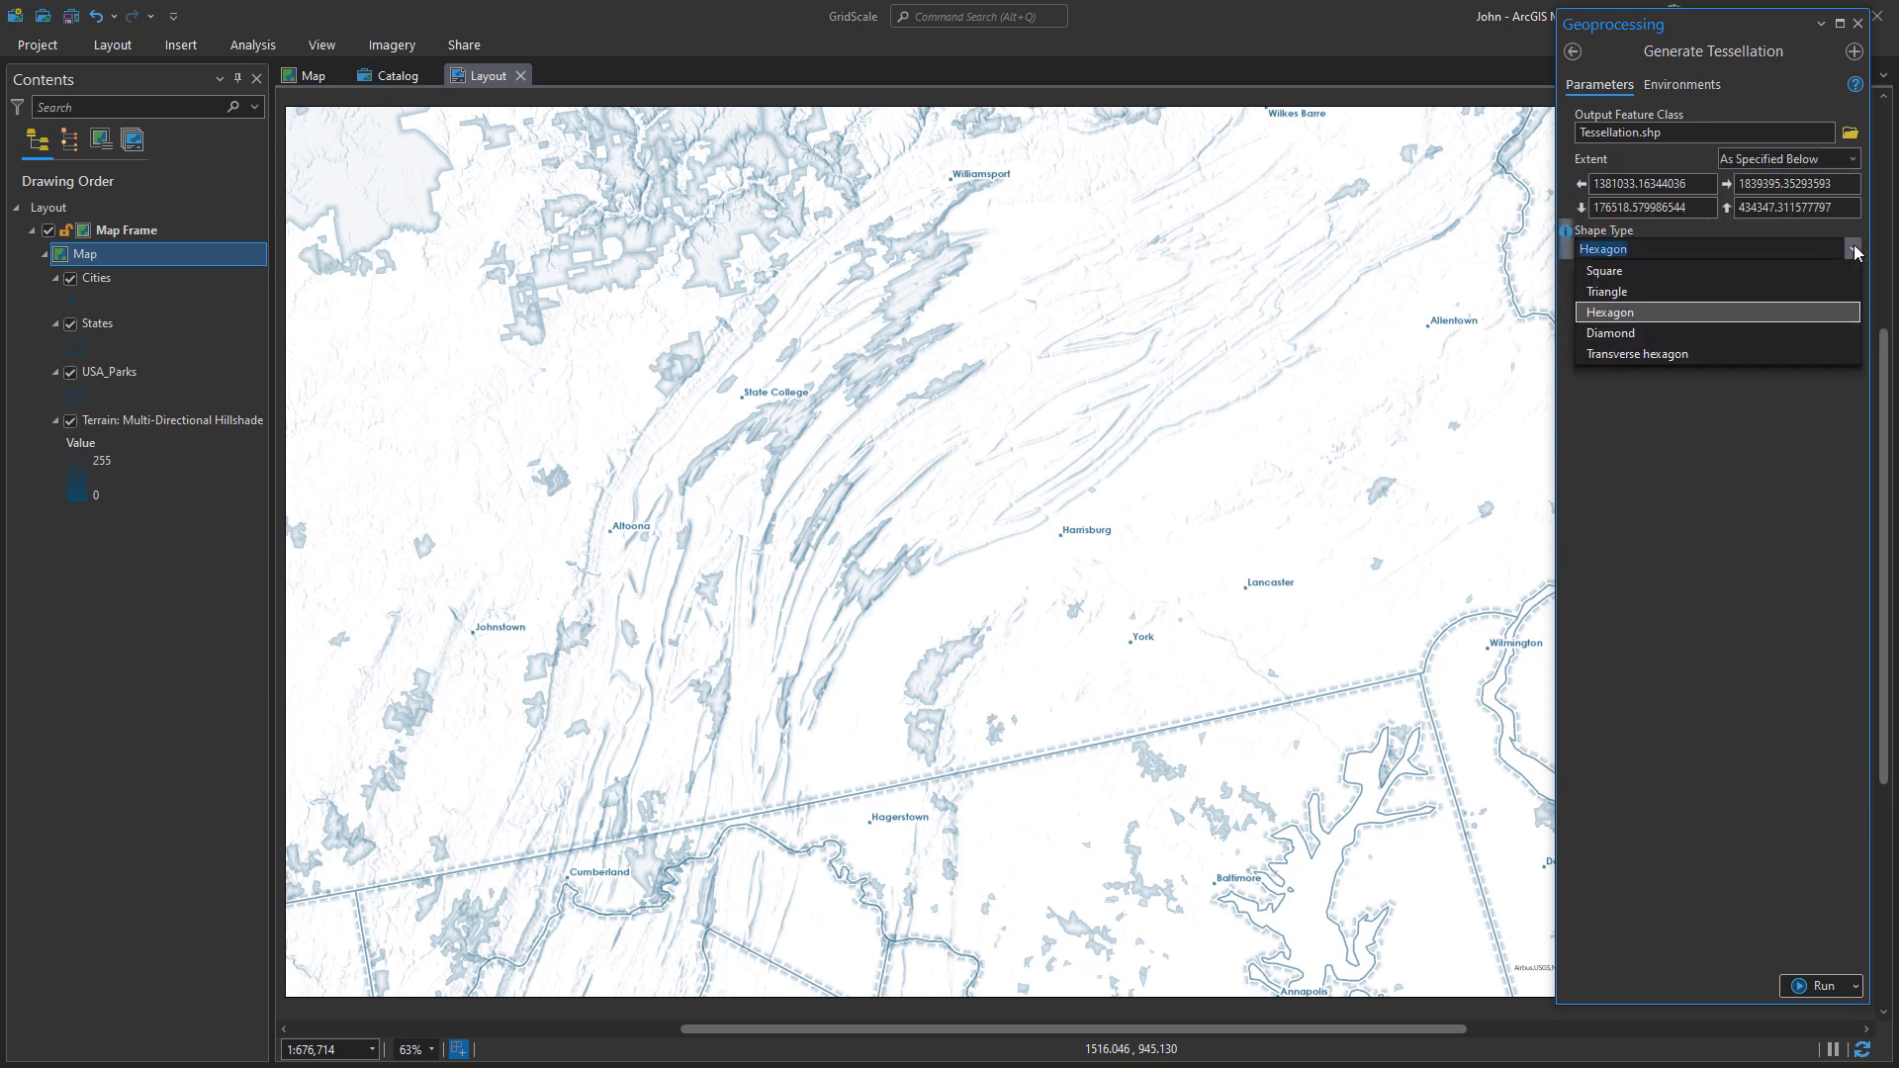
{"action": "left_click", "coordinate": [1769, 276]}
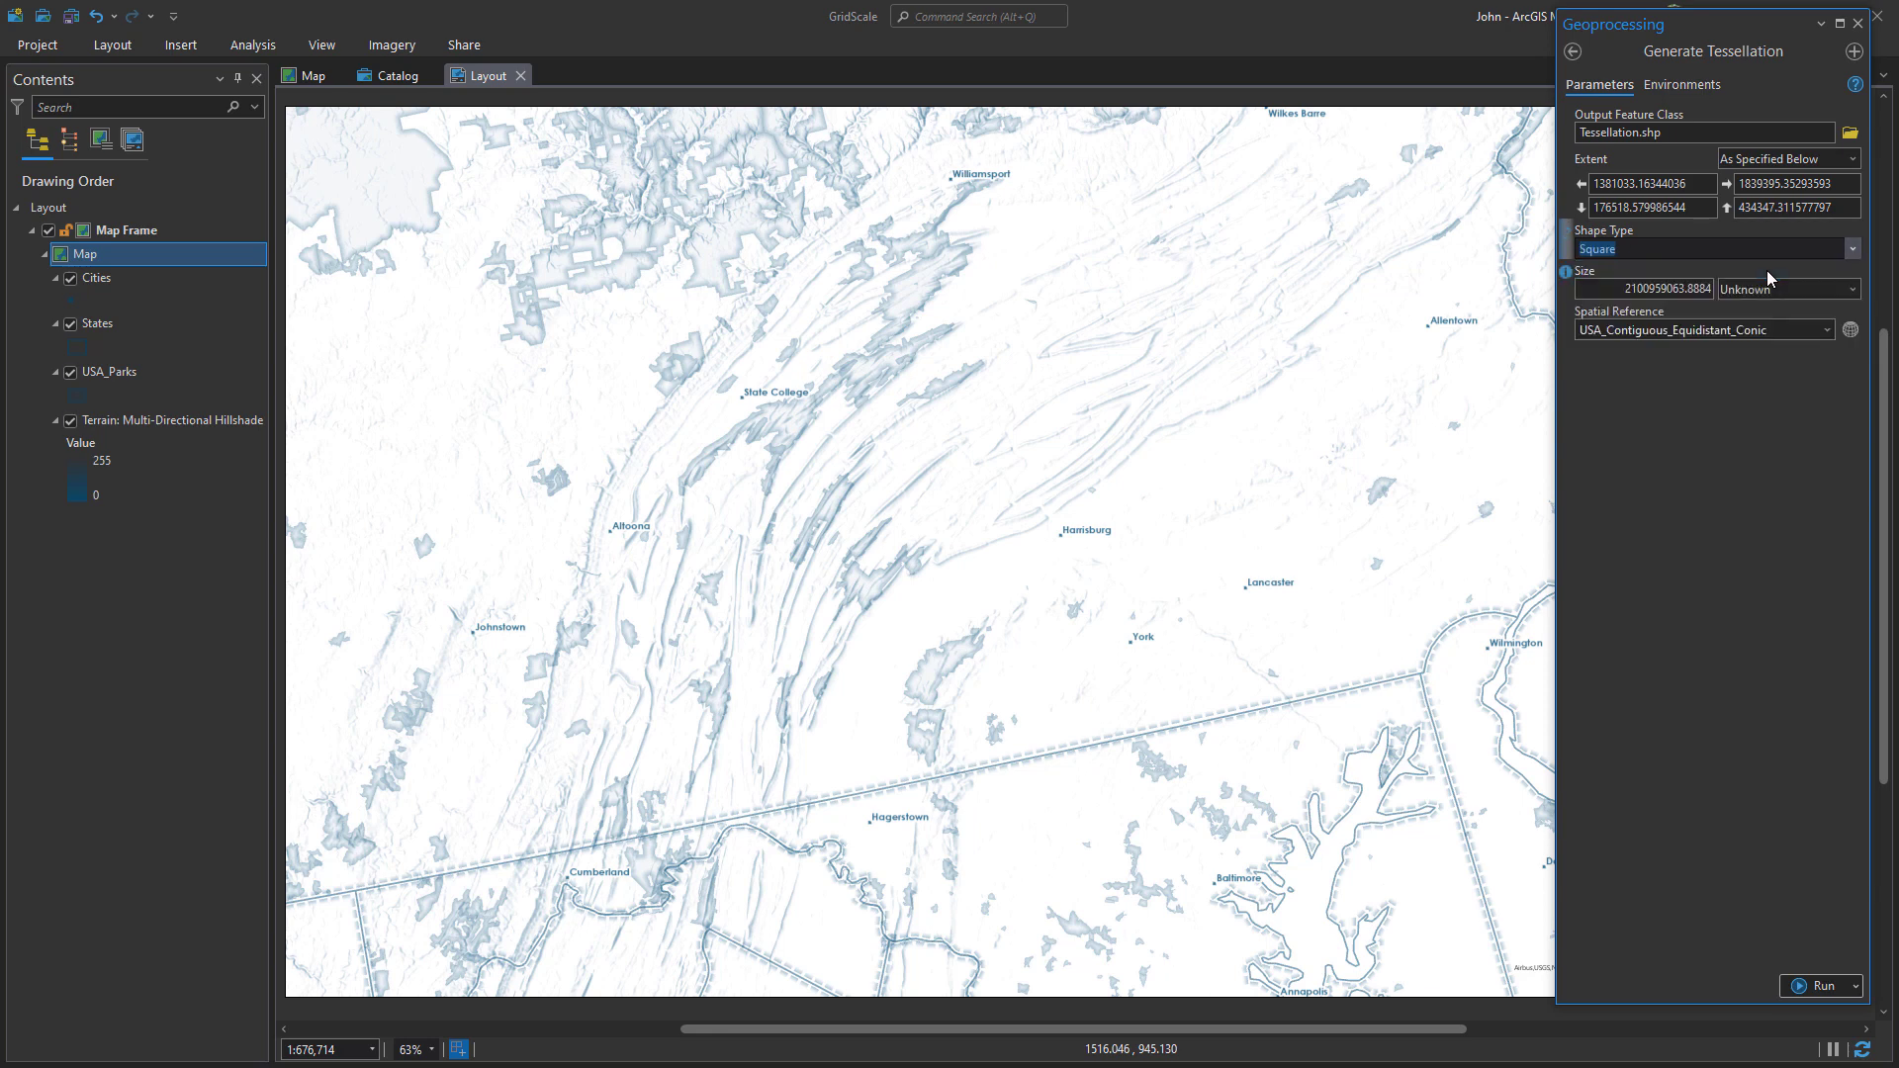
{"action": "left_click", "coordinate": [1853, 289]}
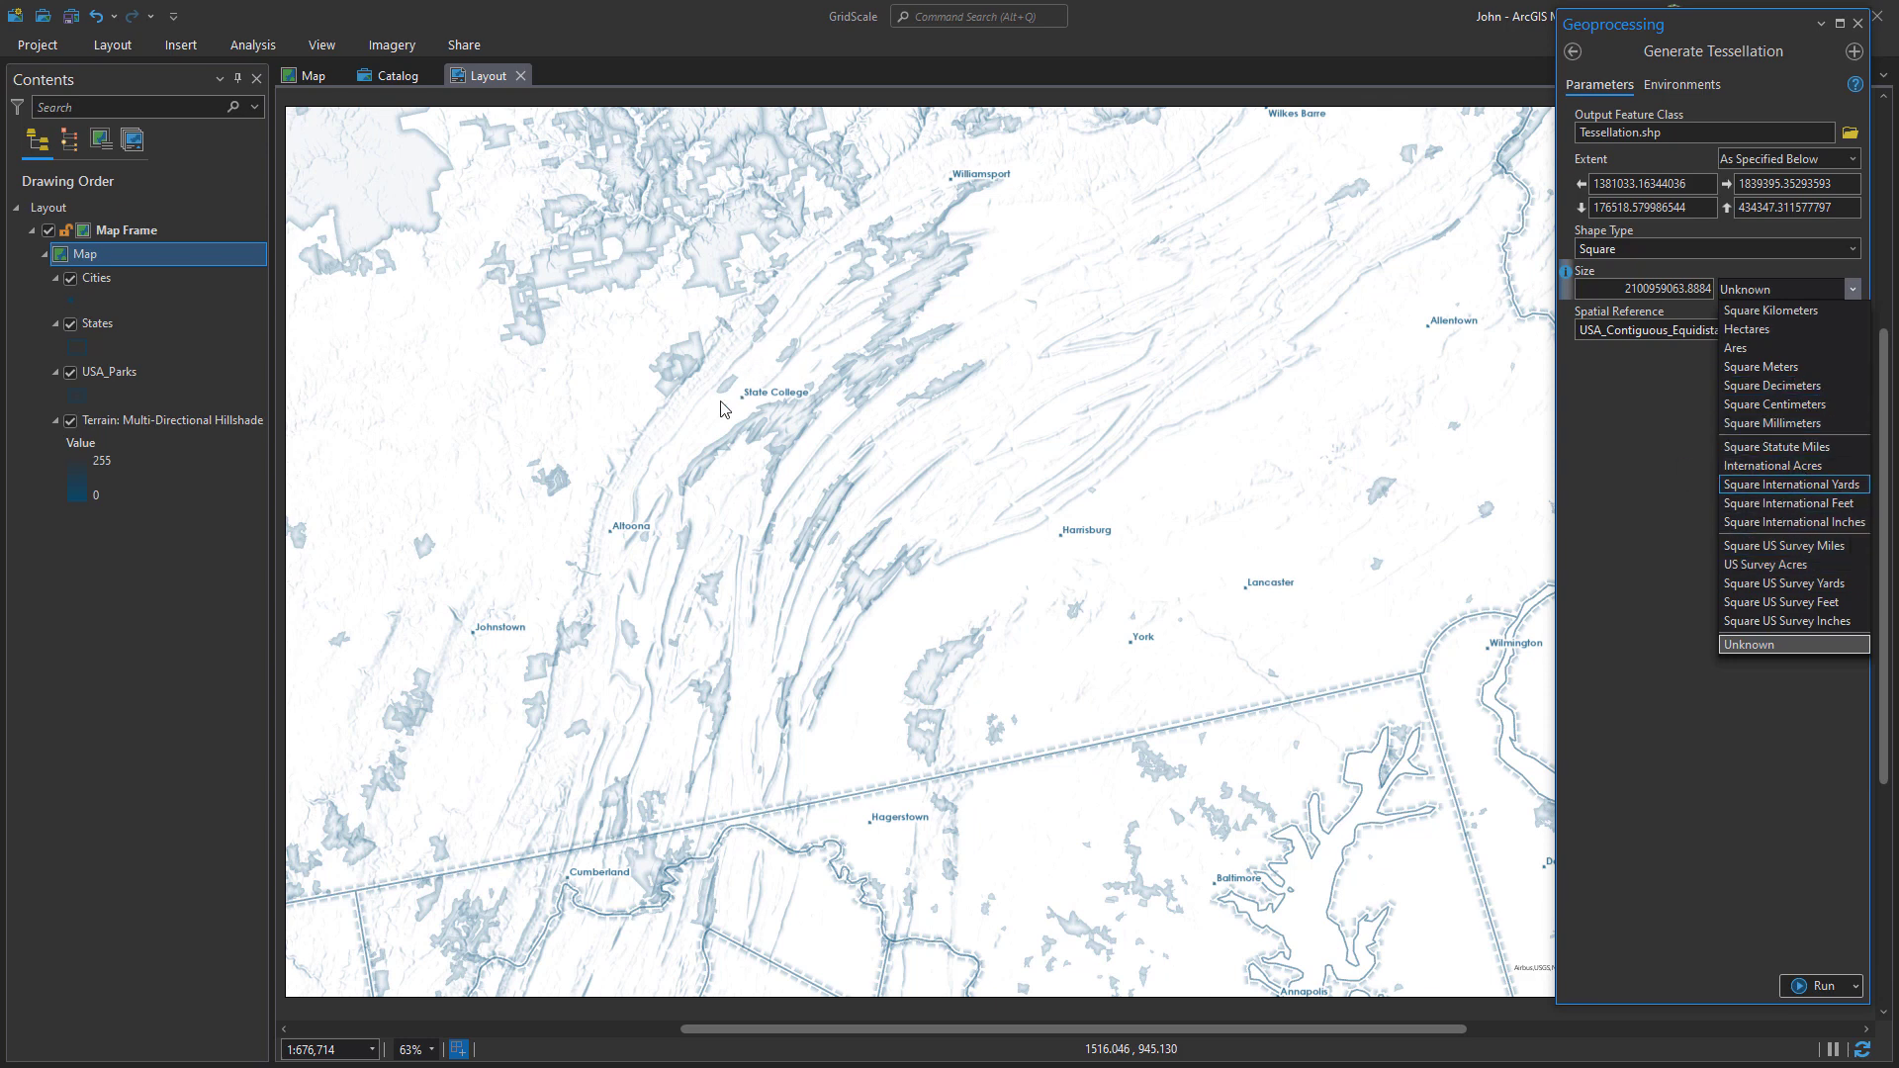
{"action": "key", "text": "Home"}
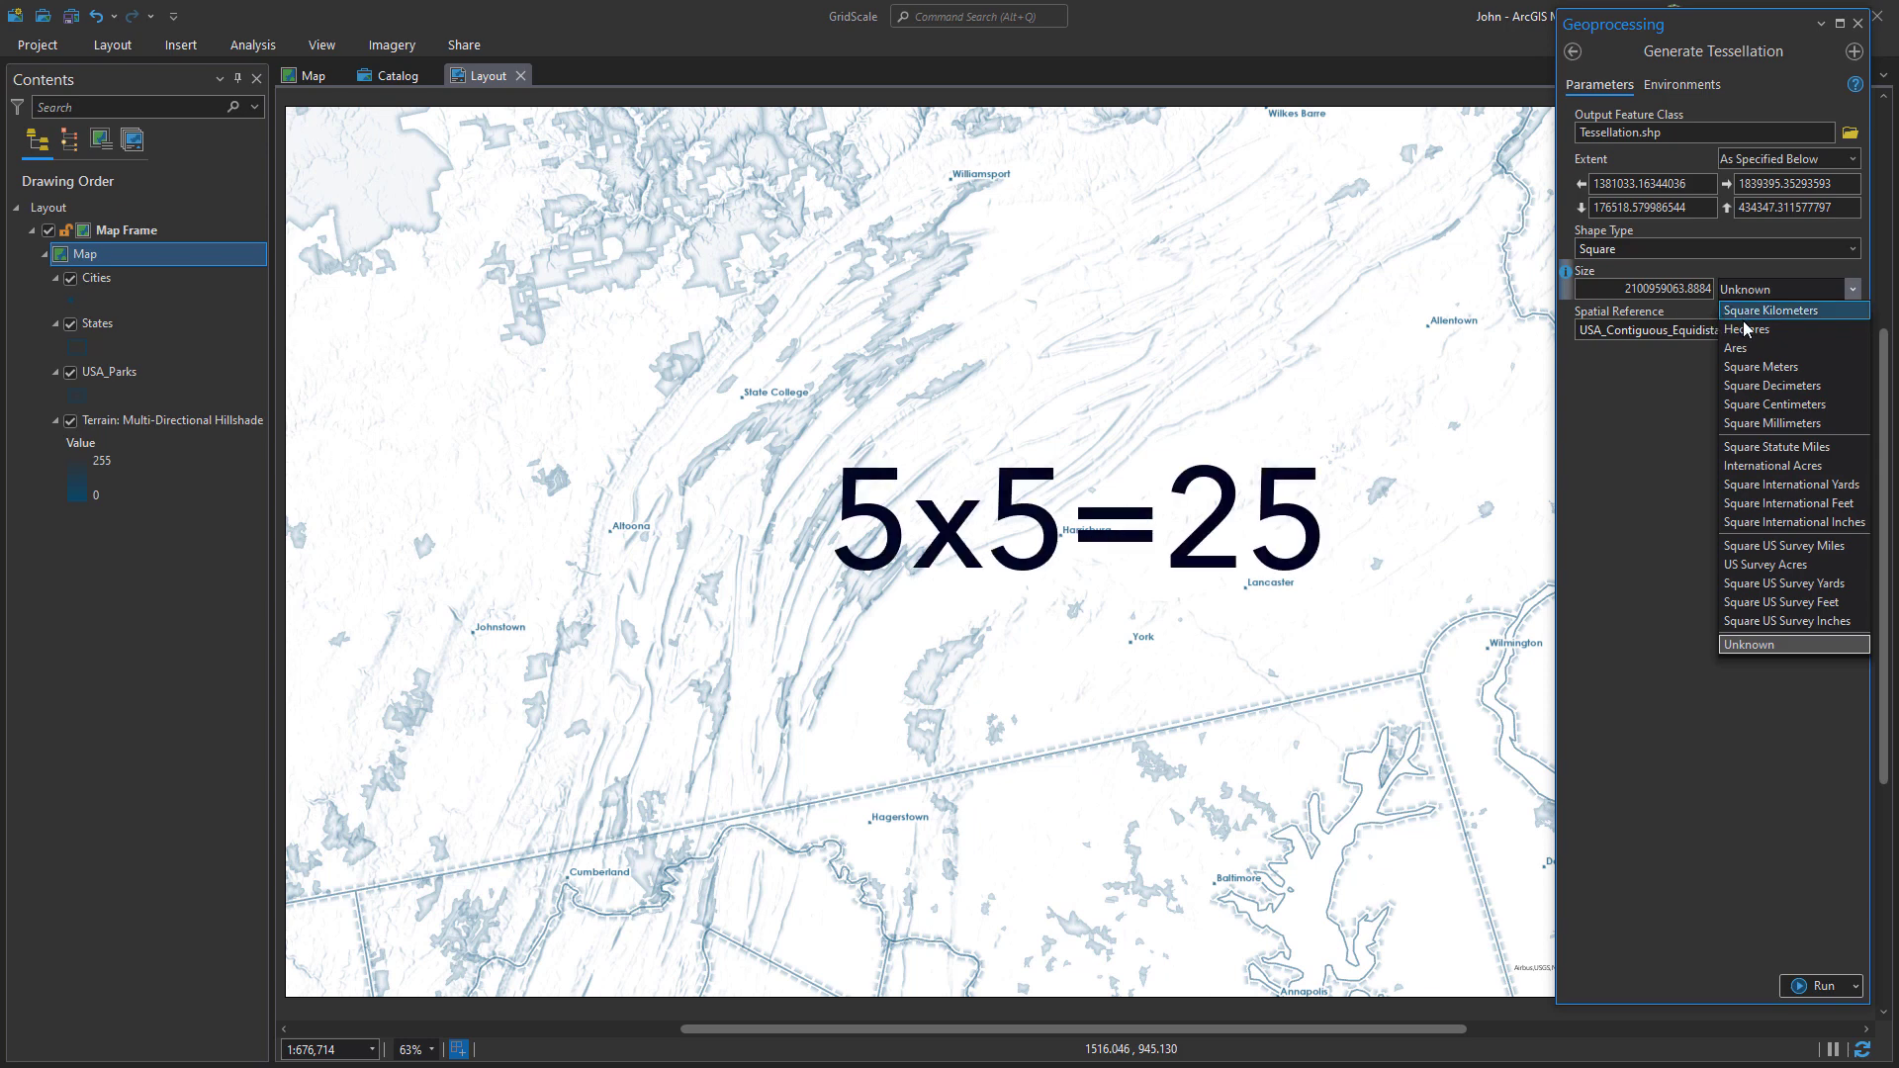
{"action": "key", "text": "Escape"}
{"action": "double_click", "coordinate": [1668, 289]}
{"action": "type", "text": "25"}
{"action": "left_click", "coordinate": [1818, 985]}
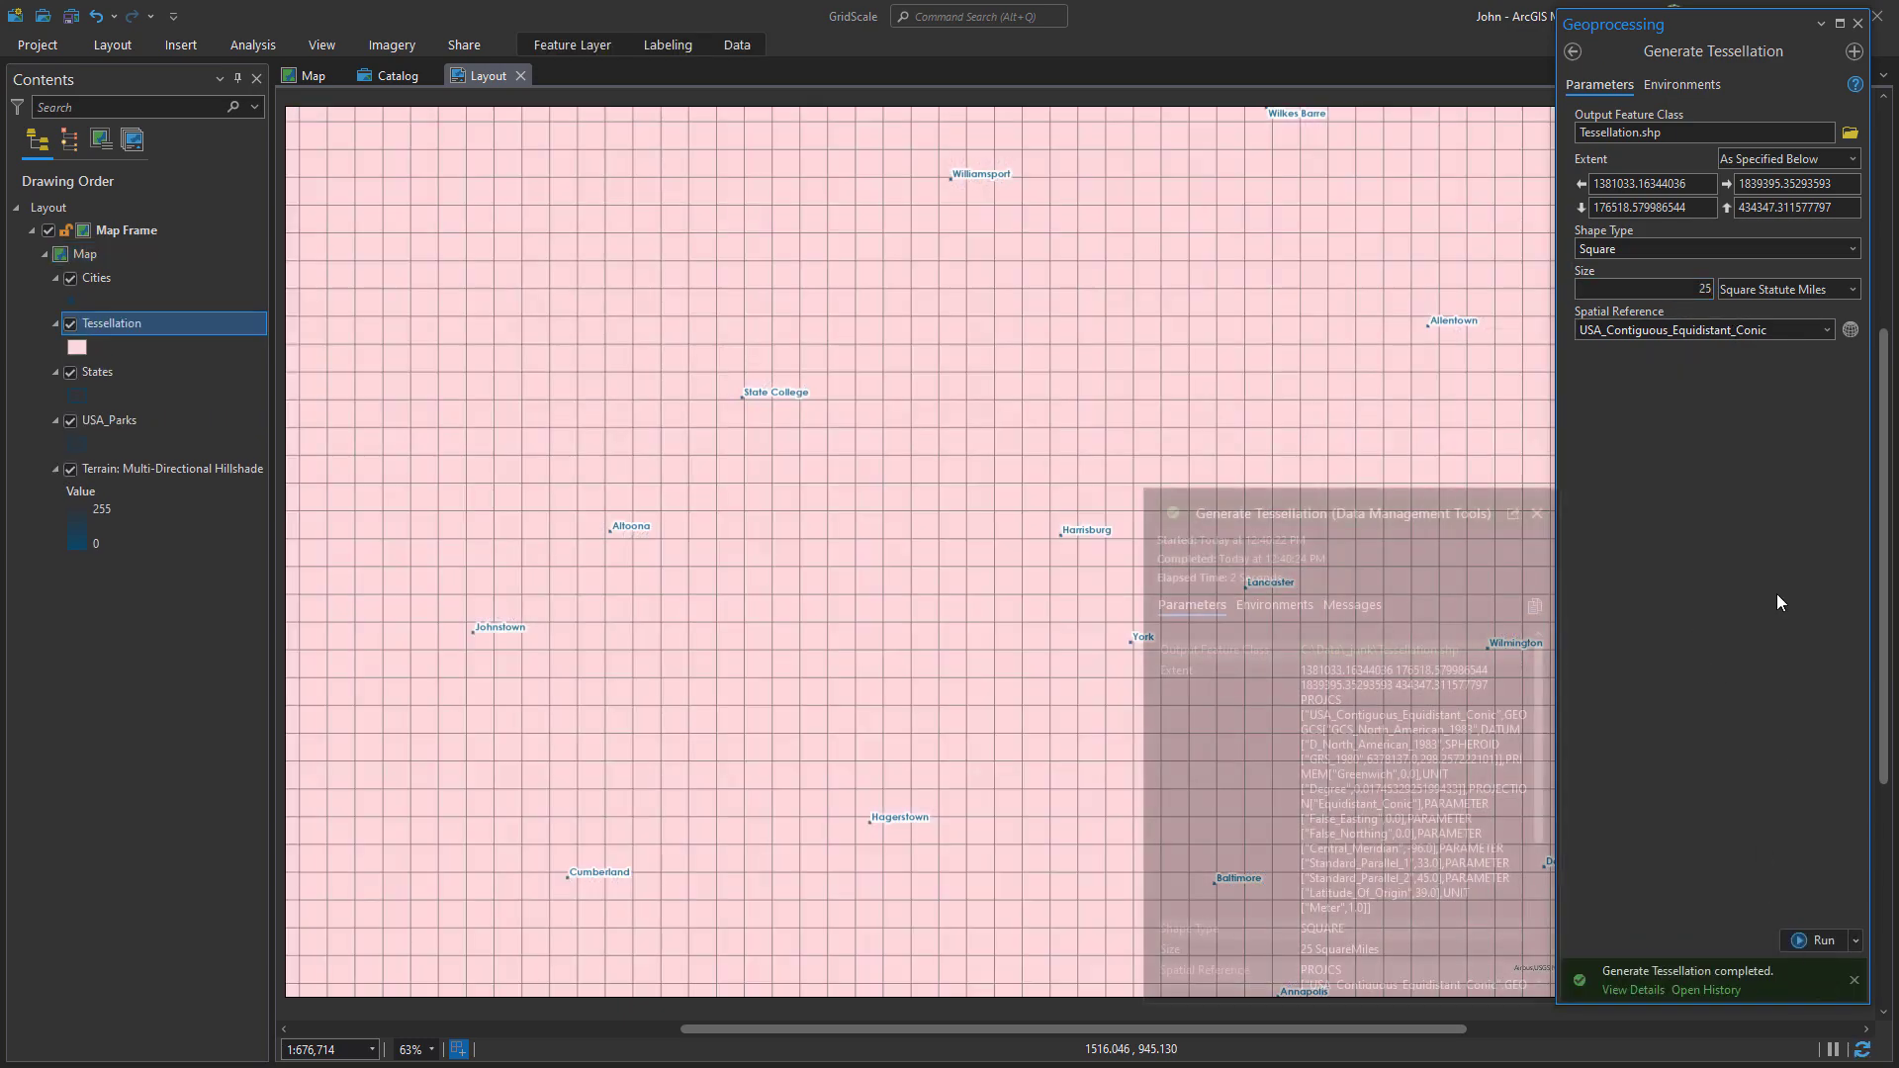
- Close the Geoprocessing pane and Analysis commands to reveal the pink square tessellation grid
{"action": "left_click", "coordinate": [1858, 24]}
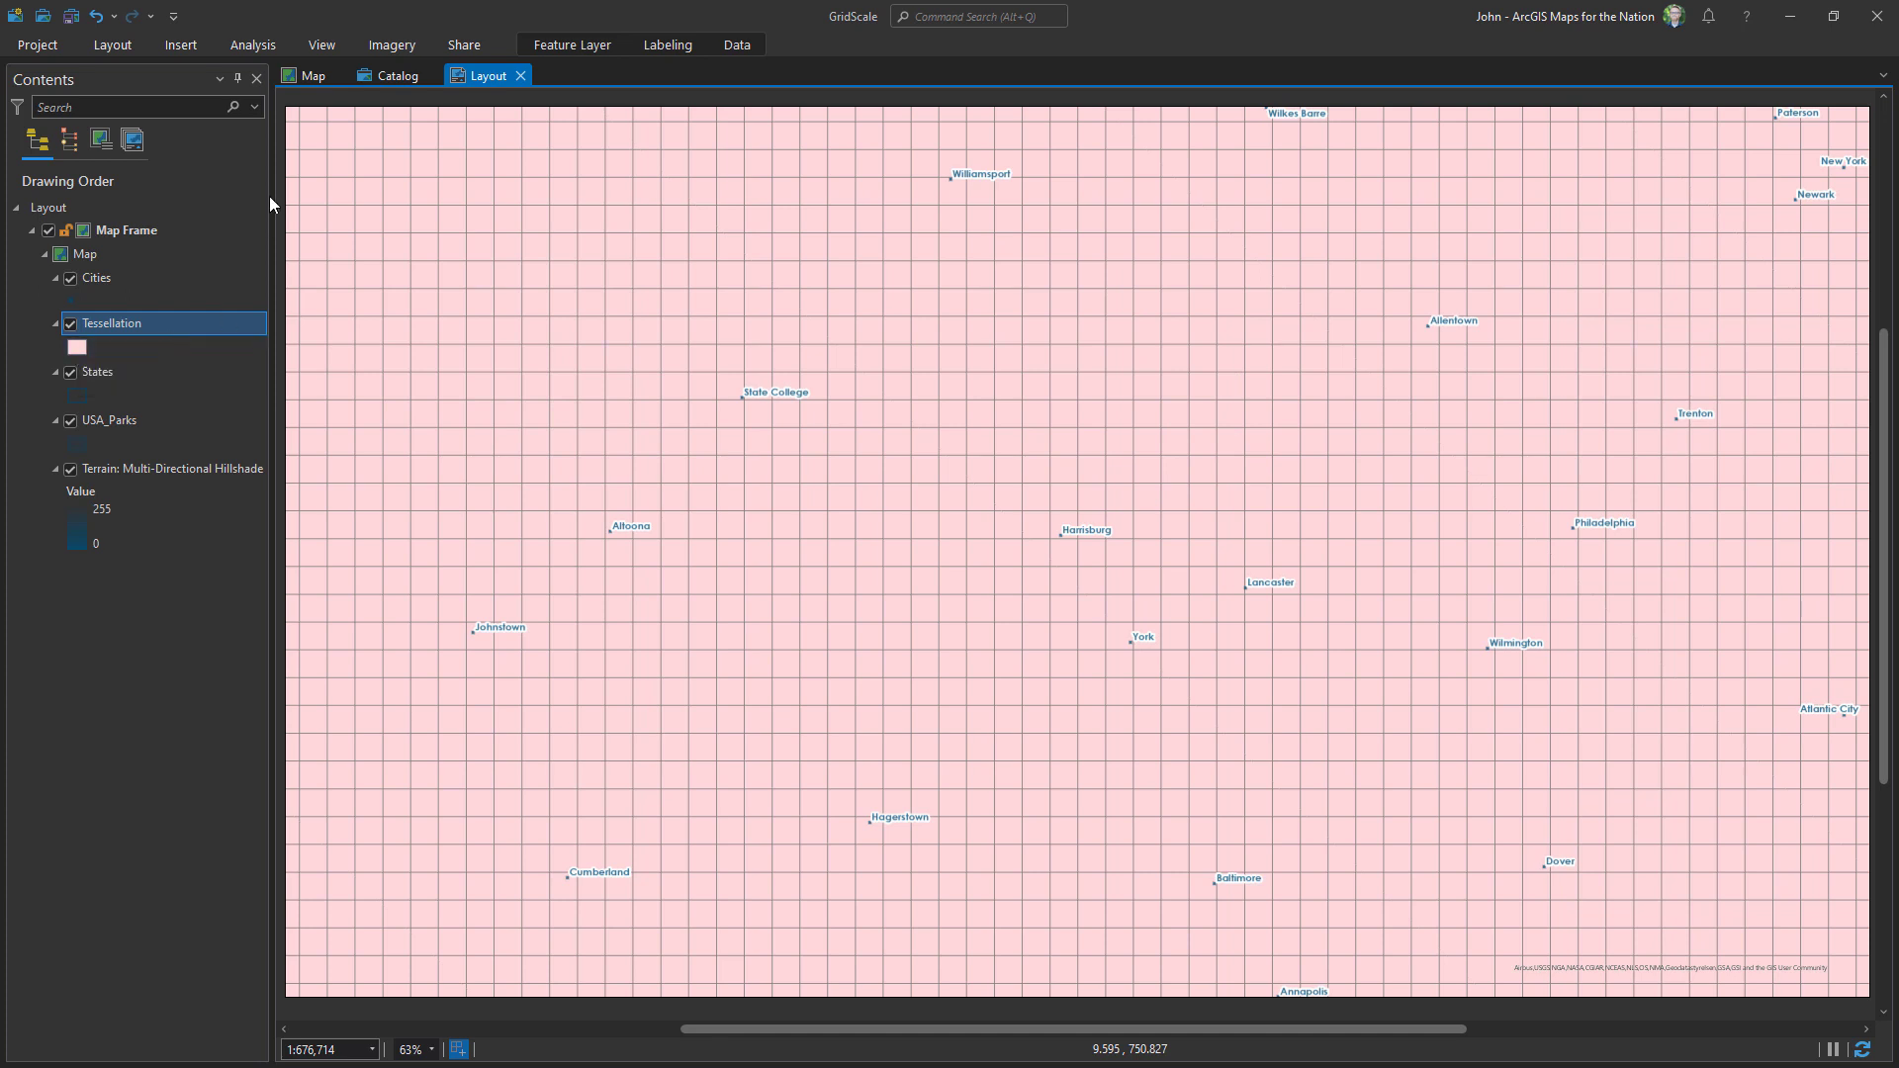
{"action": "left_click", "coordinate": [249, 50]}
{"action": "left_click", "coordinate": [377, 208]}
- In the Tessellation symbol's structure, add a dot marker layer and delete the outline and fill layers
{"action": "left_click", "coordinate": [79, 347]}
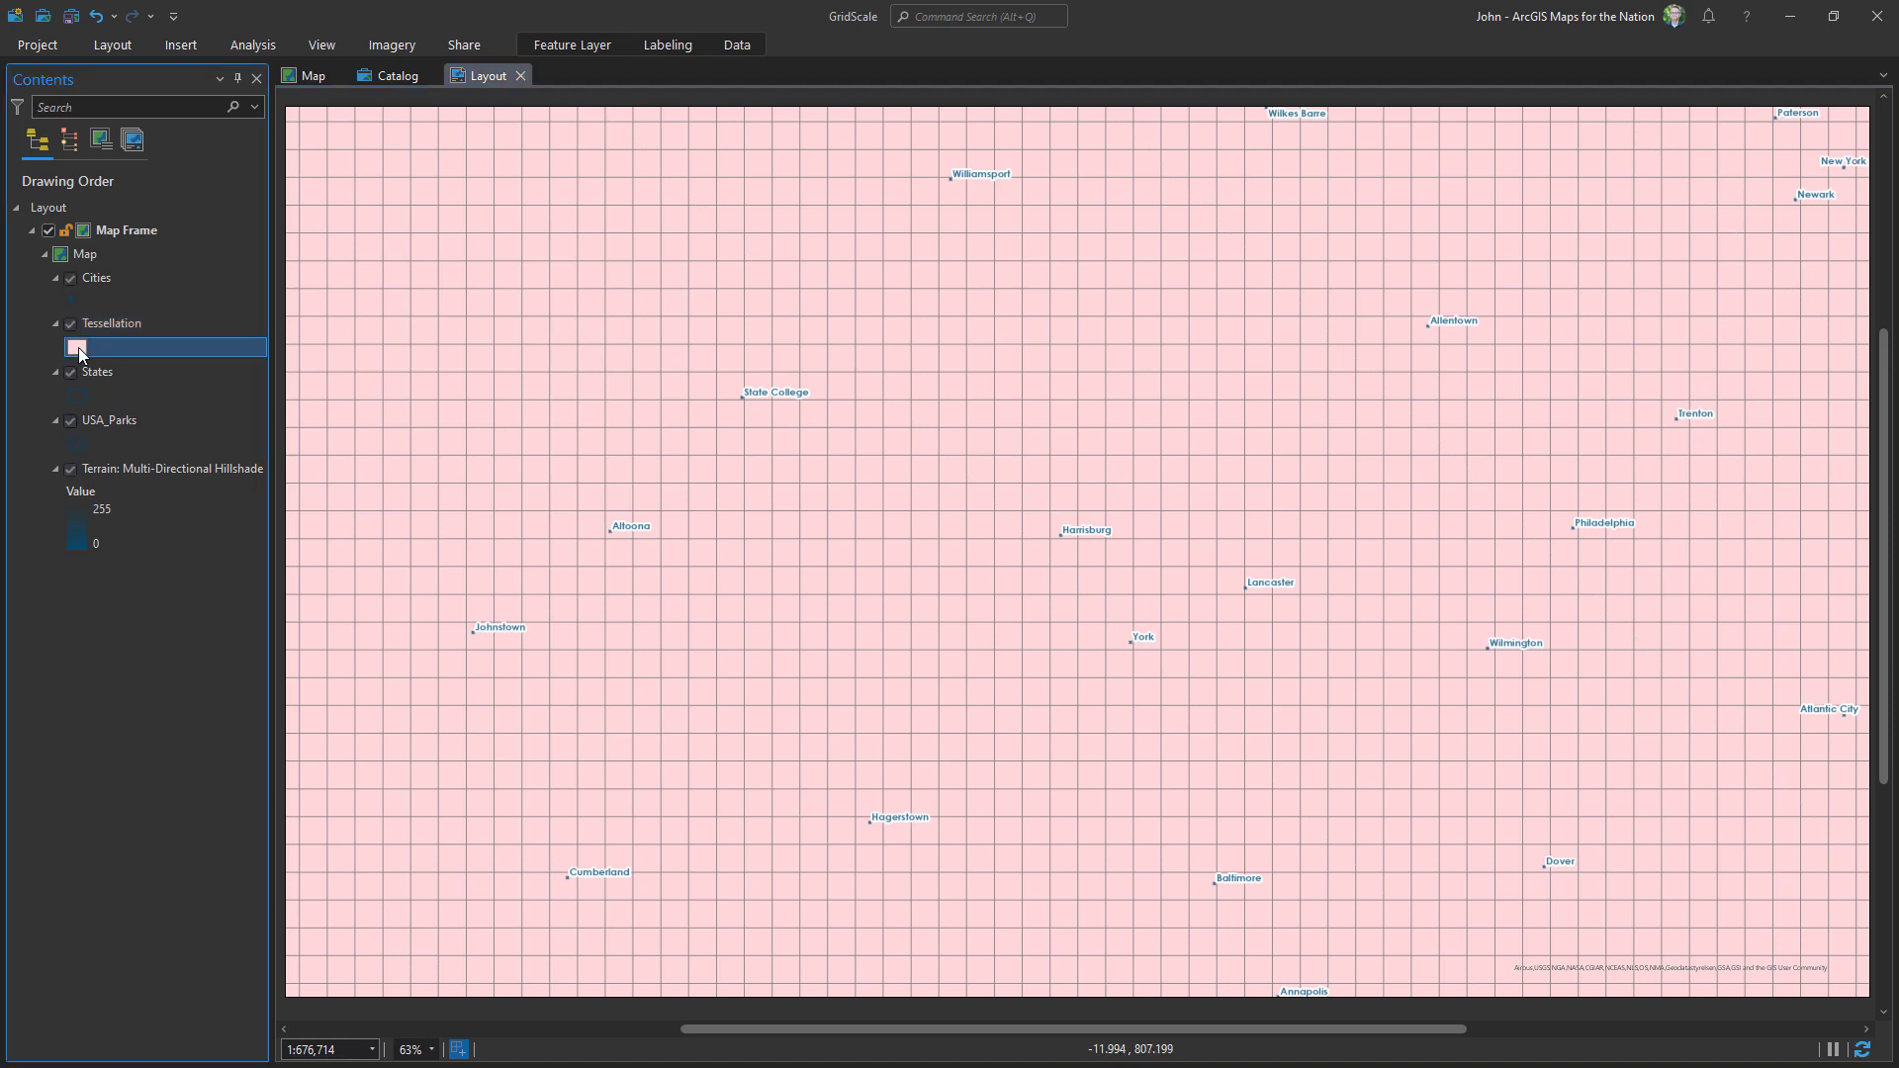
{"action": "left_click", "coordinate": [1641, 79]}
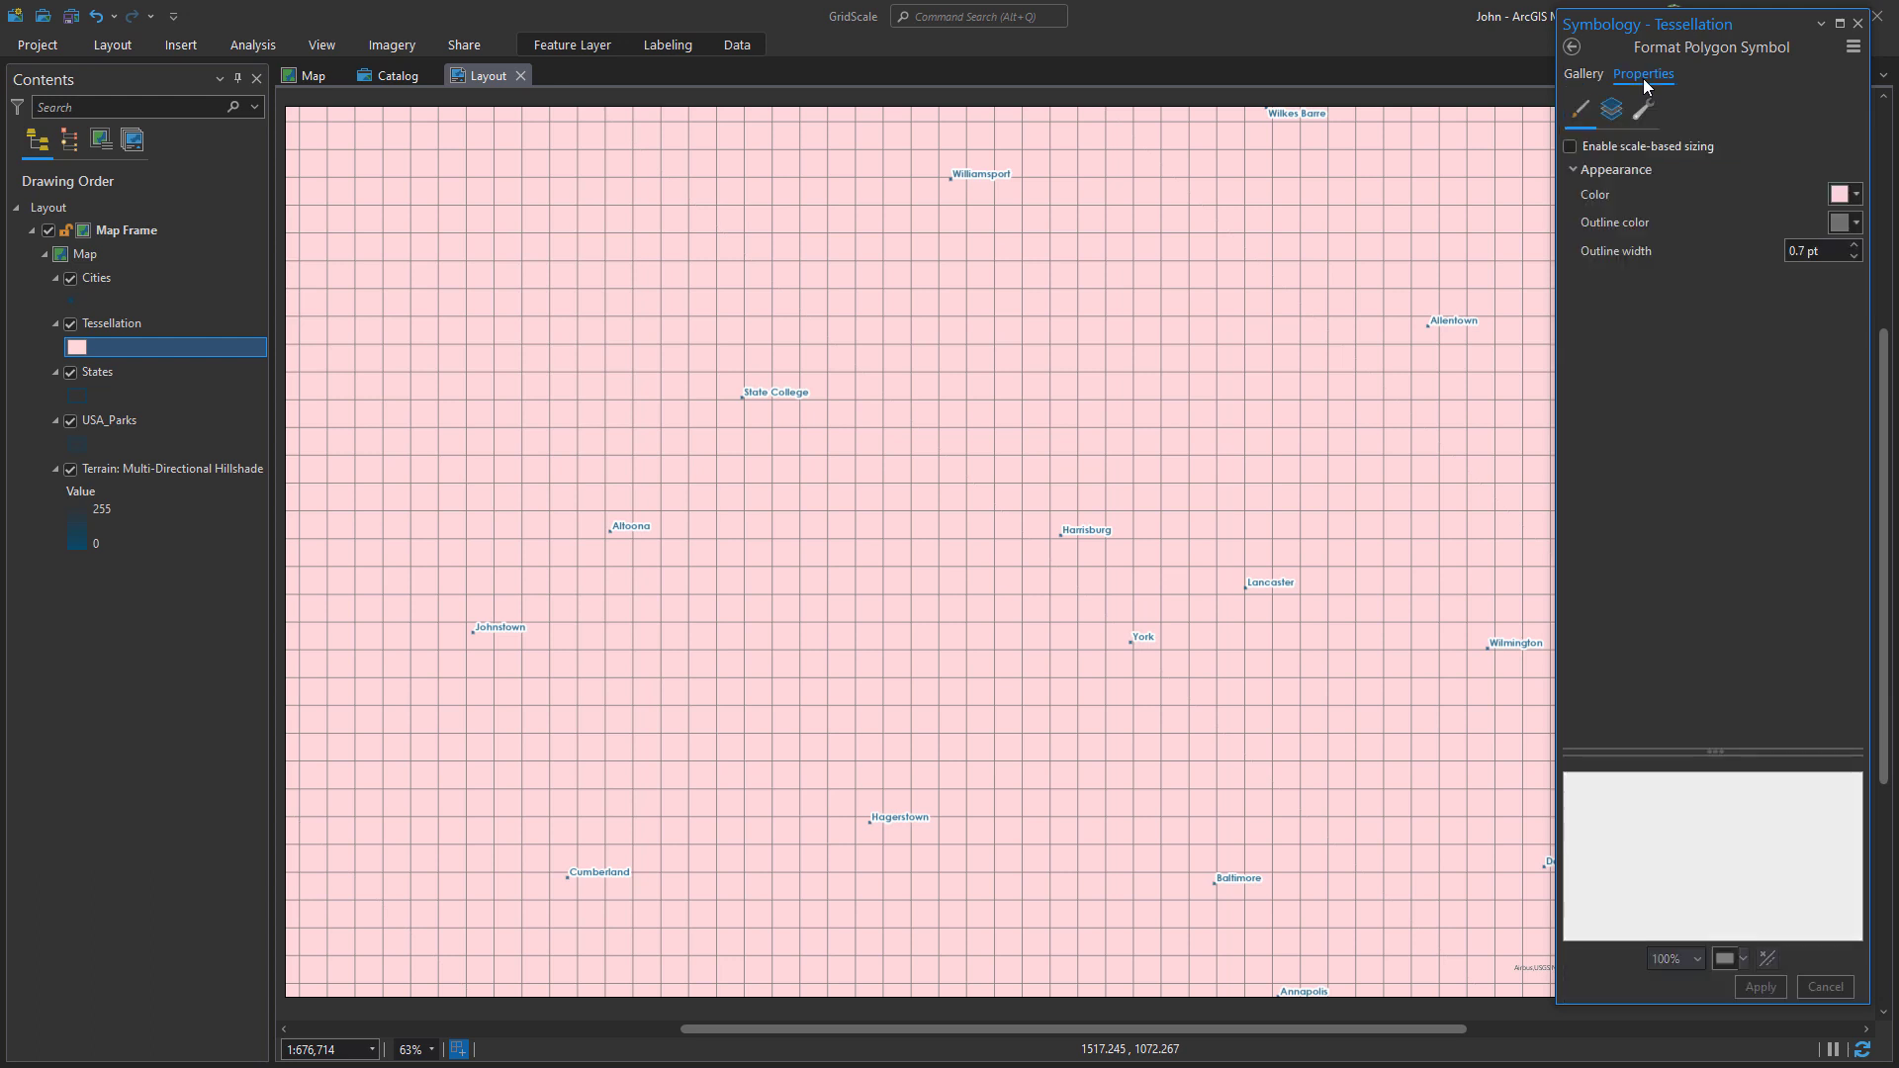
{"action": "left_click", "coordinate": [1611, 109]}
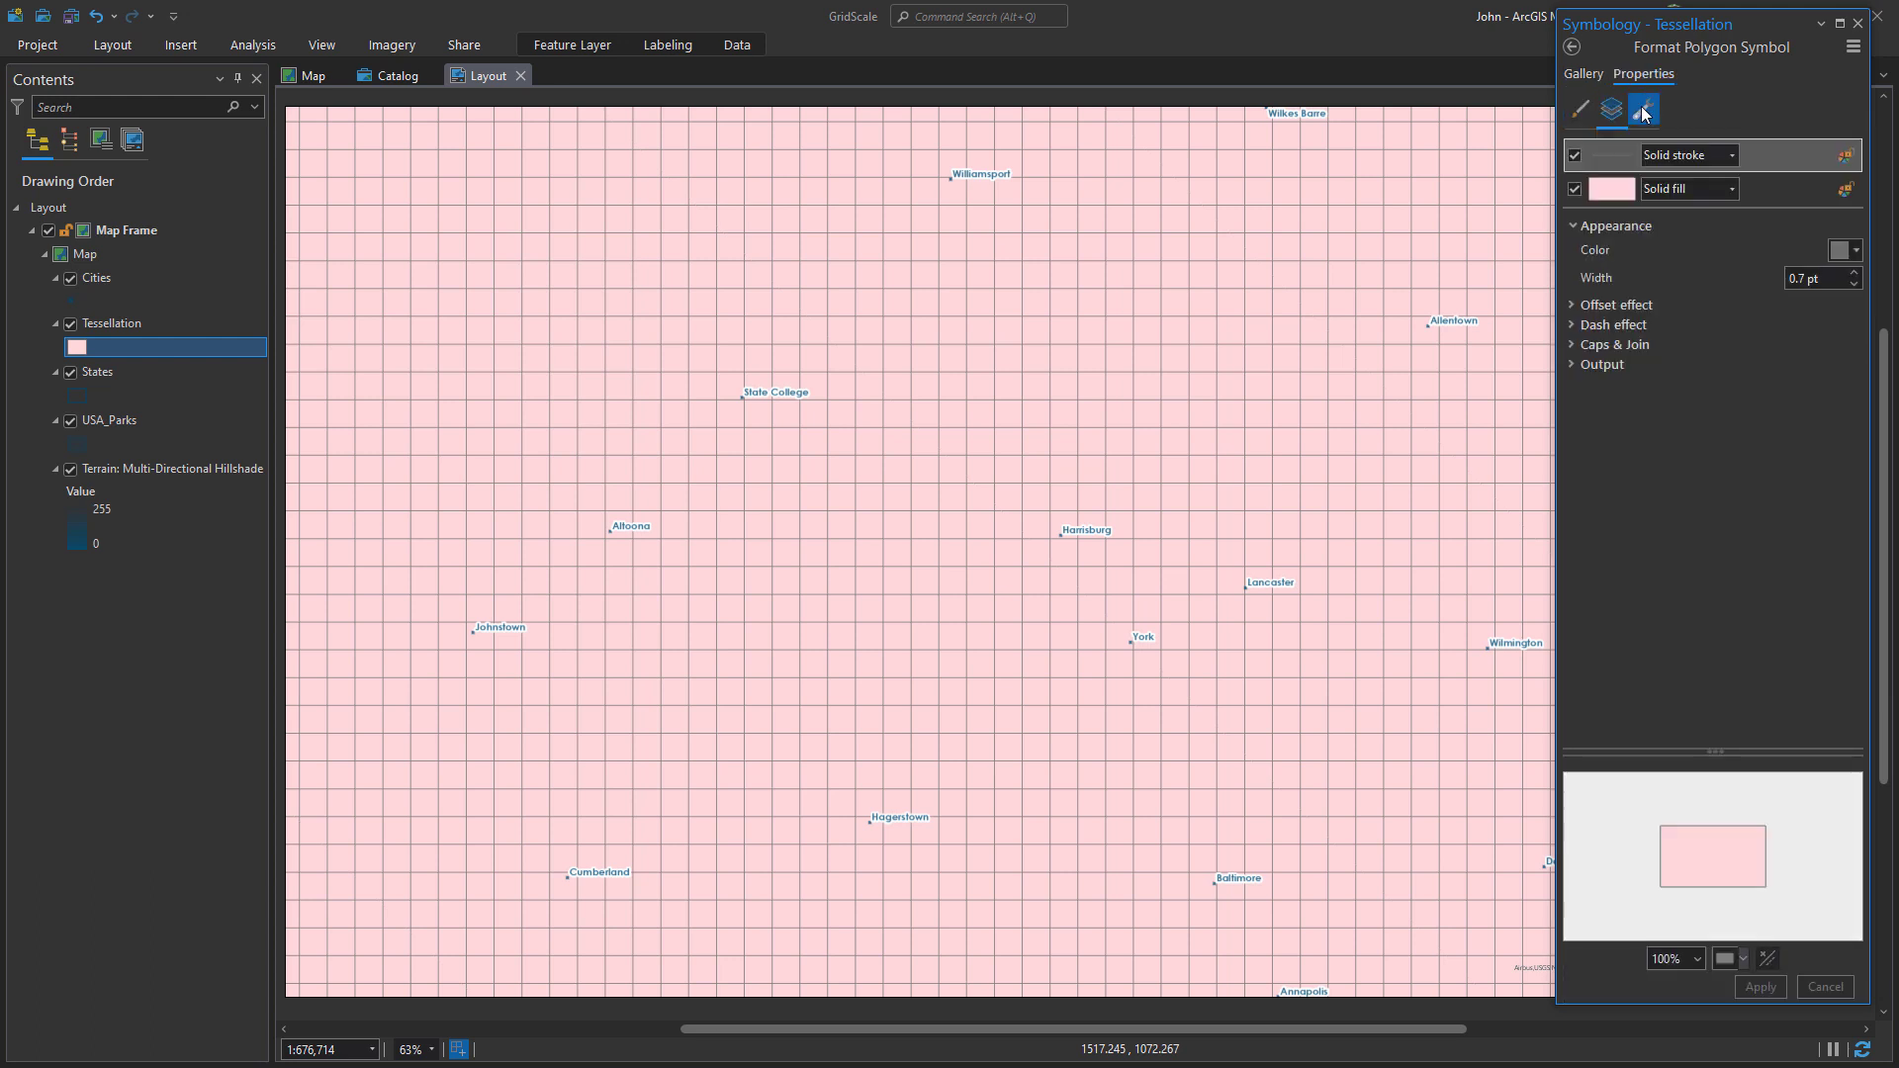
{"action": "left_click", "coordinate": [1644, 110]}
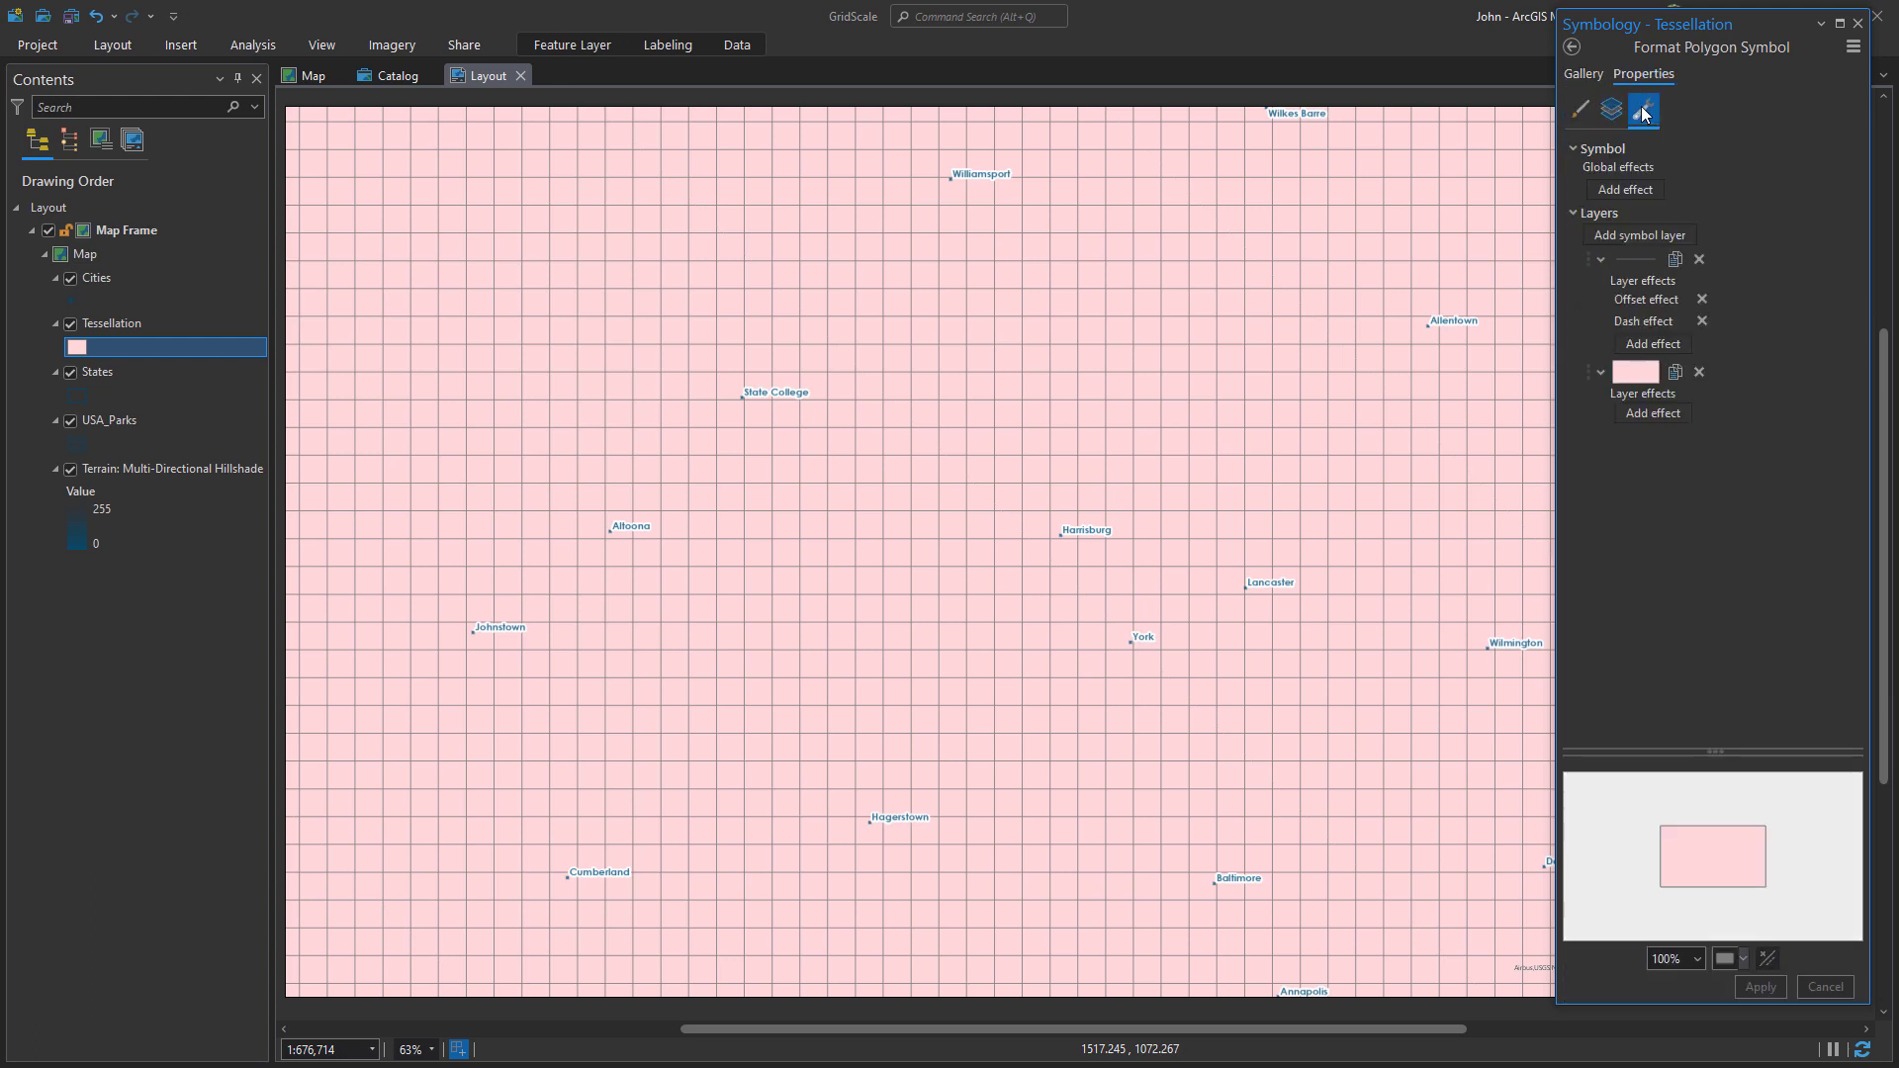
{"action": "left_click", "coordinate": [1638, 233]}
{"action": "left_click", "coordinate": [1623, 265]}
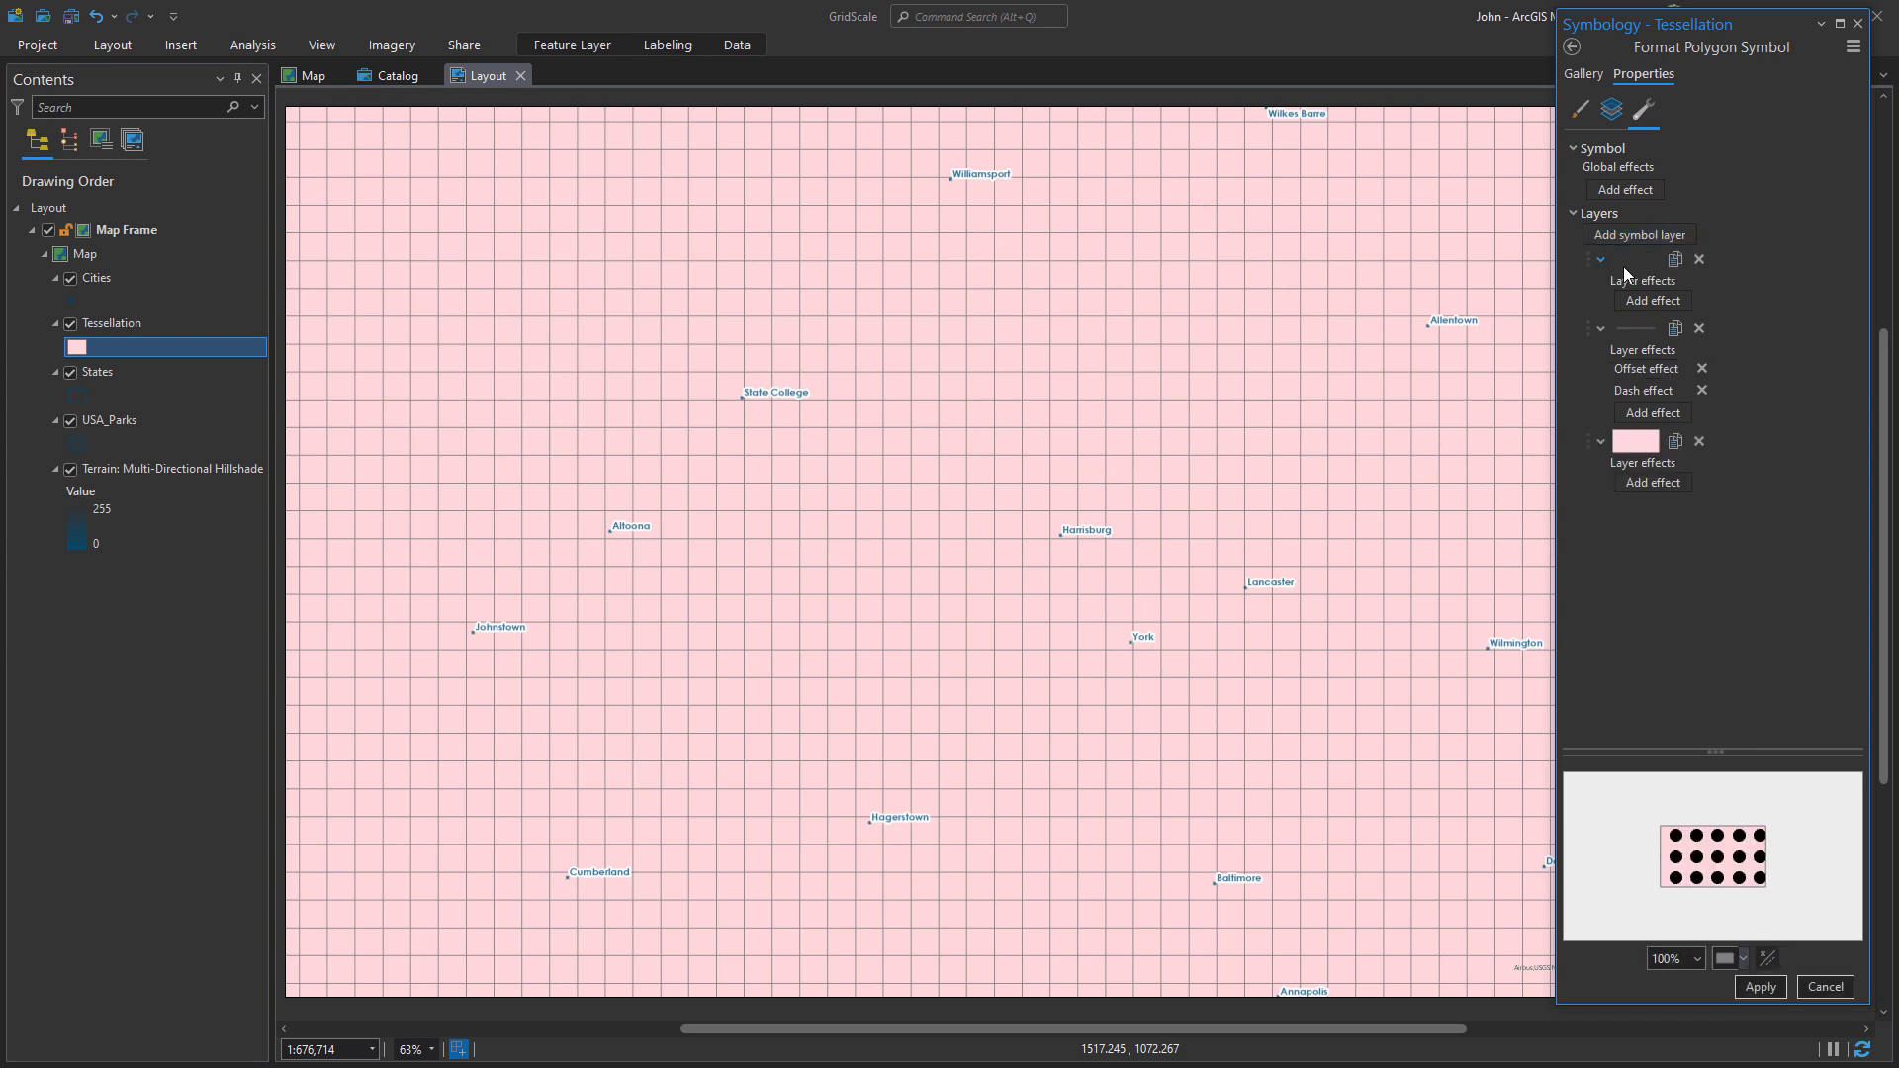
{"action": "left_click", "coordinate": [1700, 328]}
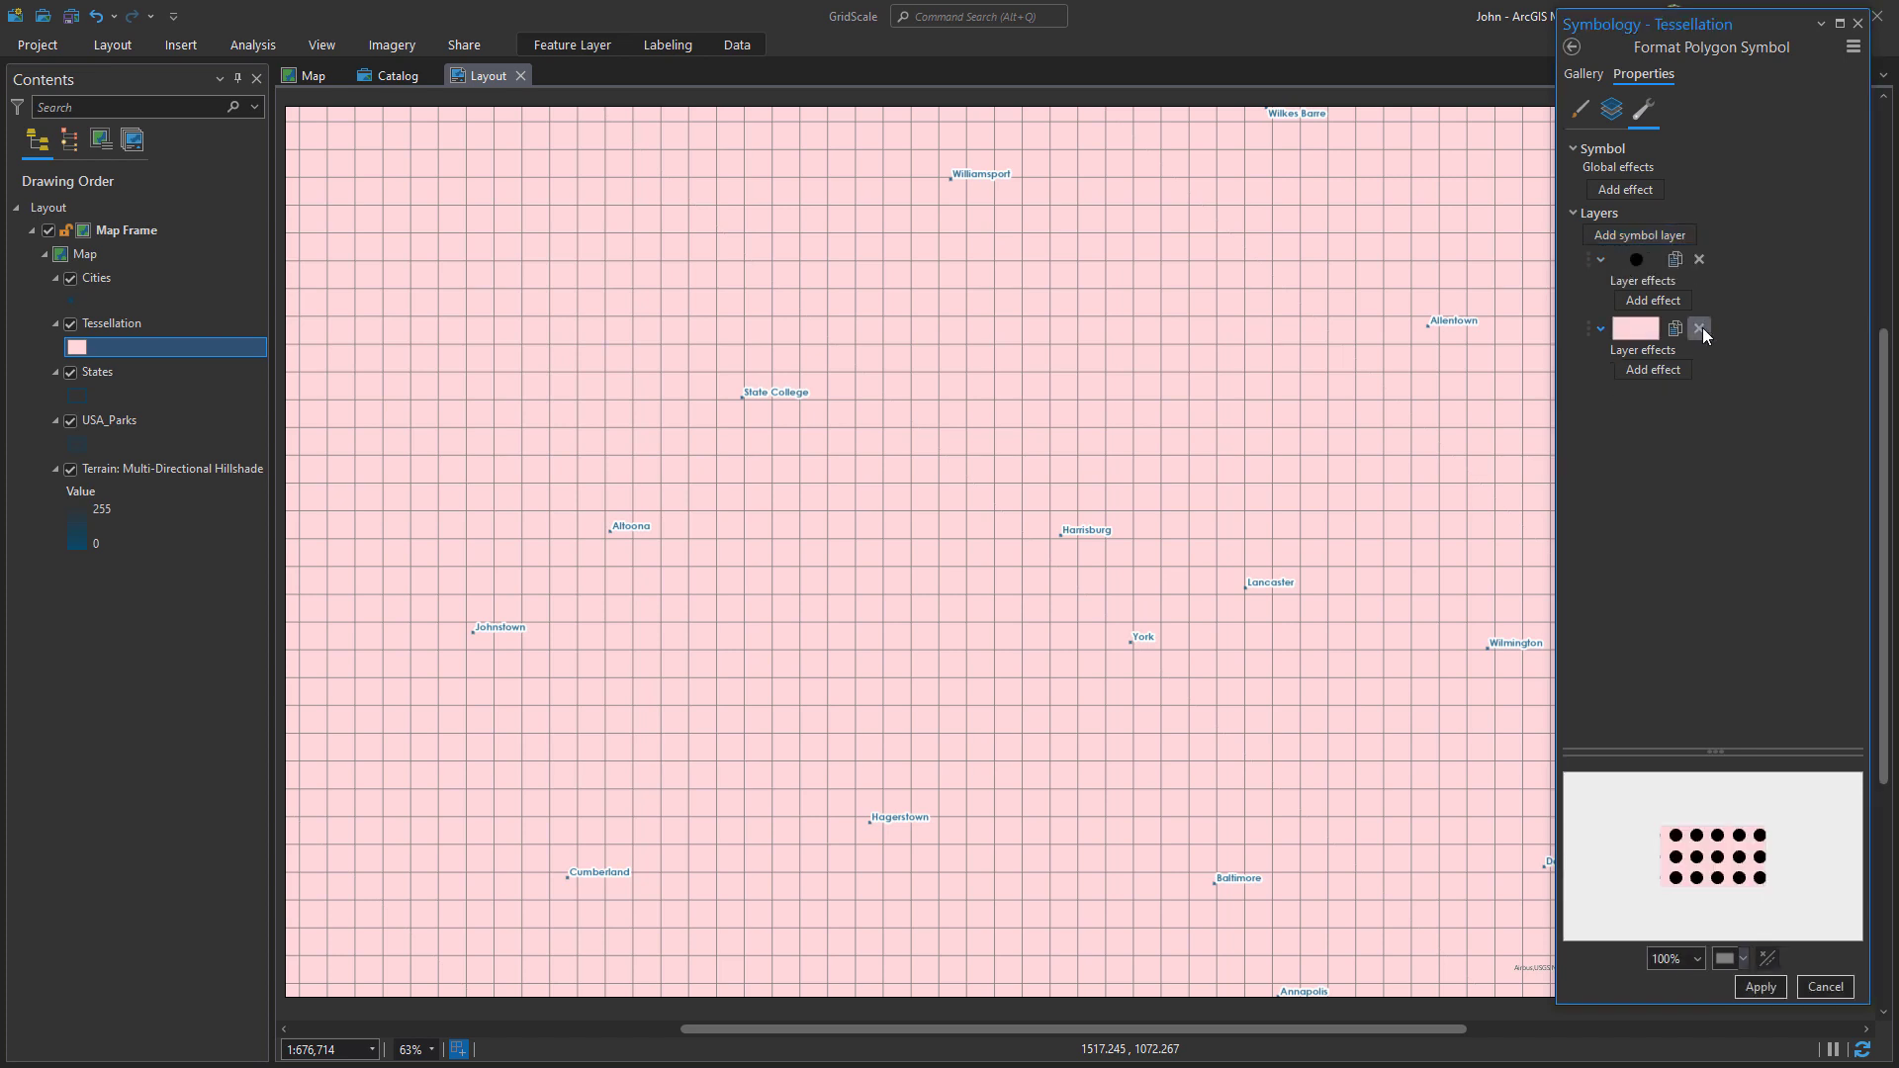
{"action": "left_click", "coordinate": [1700, 328]}
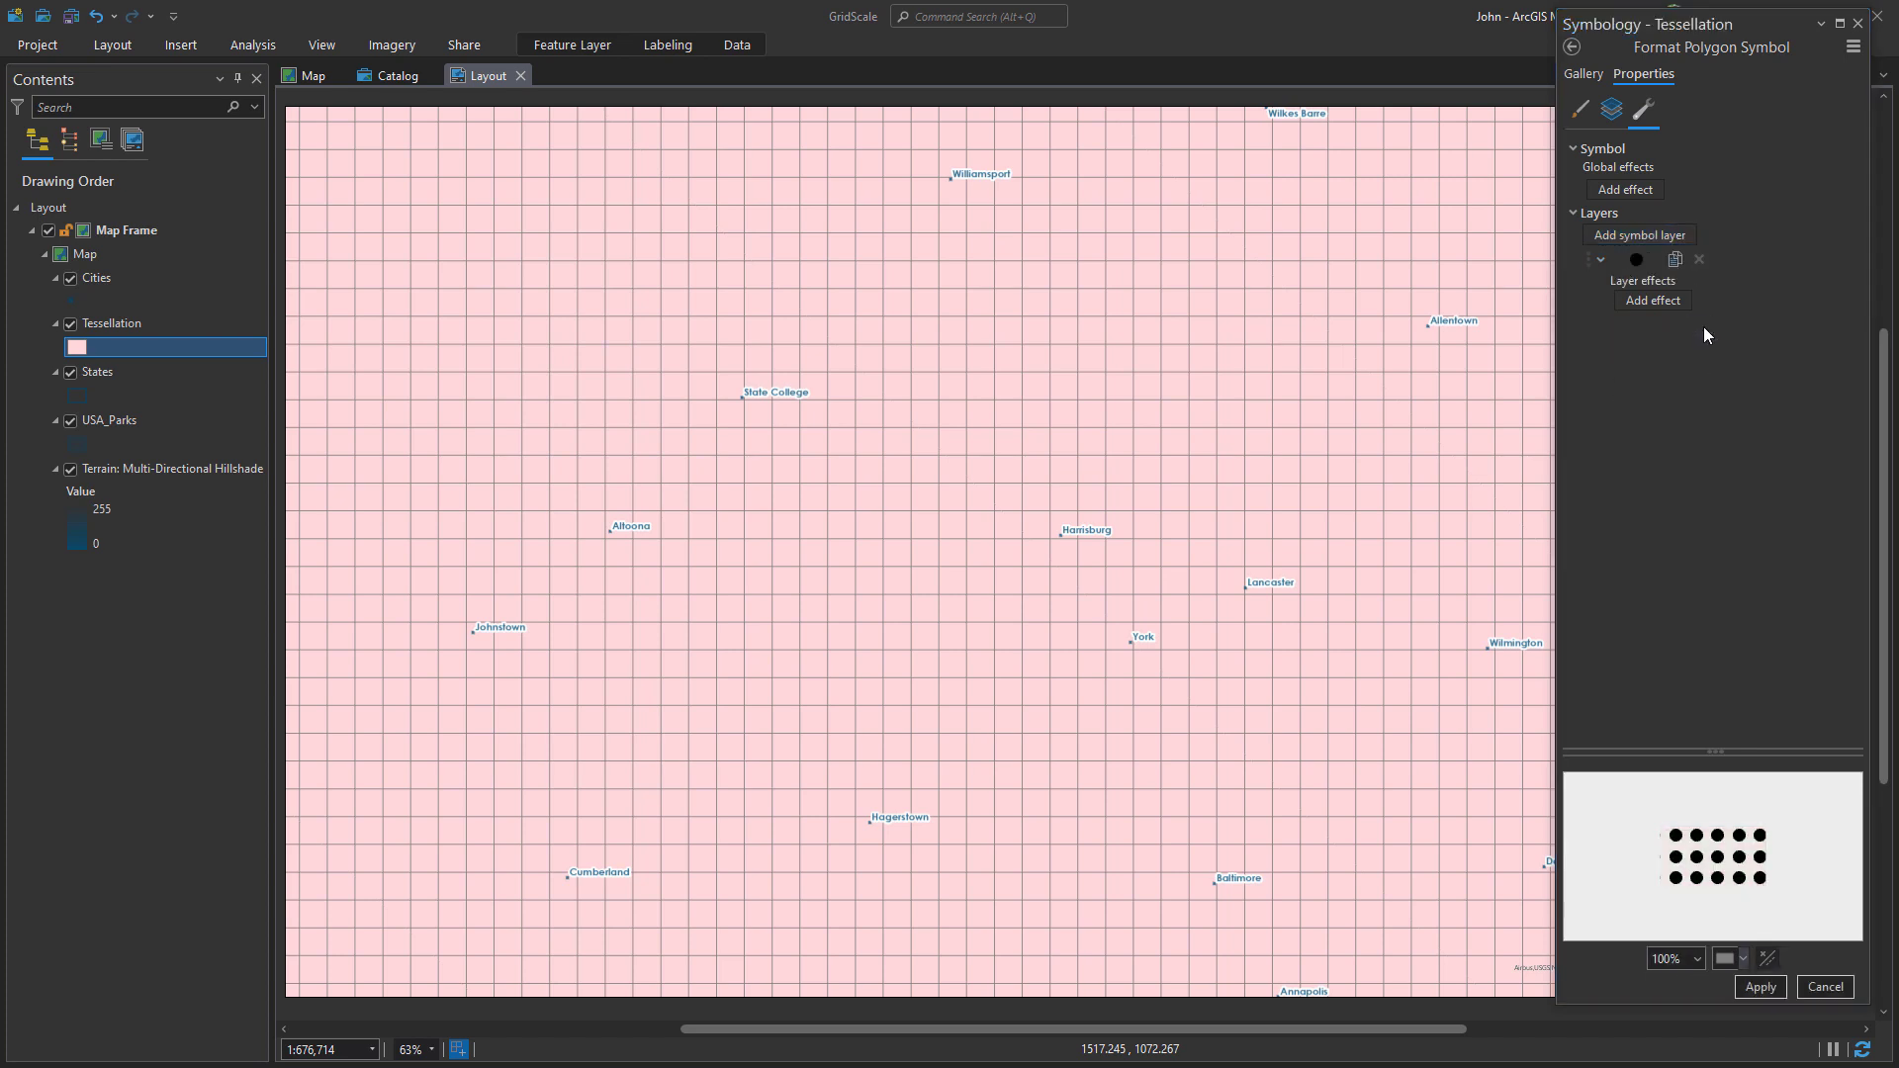
- Set the marker placement to At center and apply the dot symbol
{"action": "left_click", "coordinate": [1612, 110]}
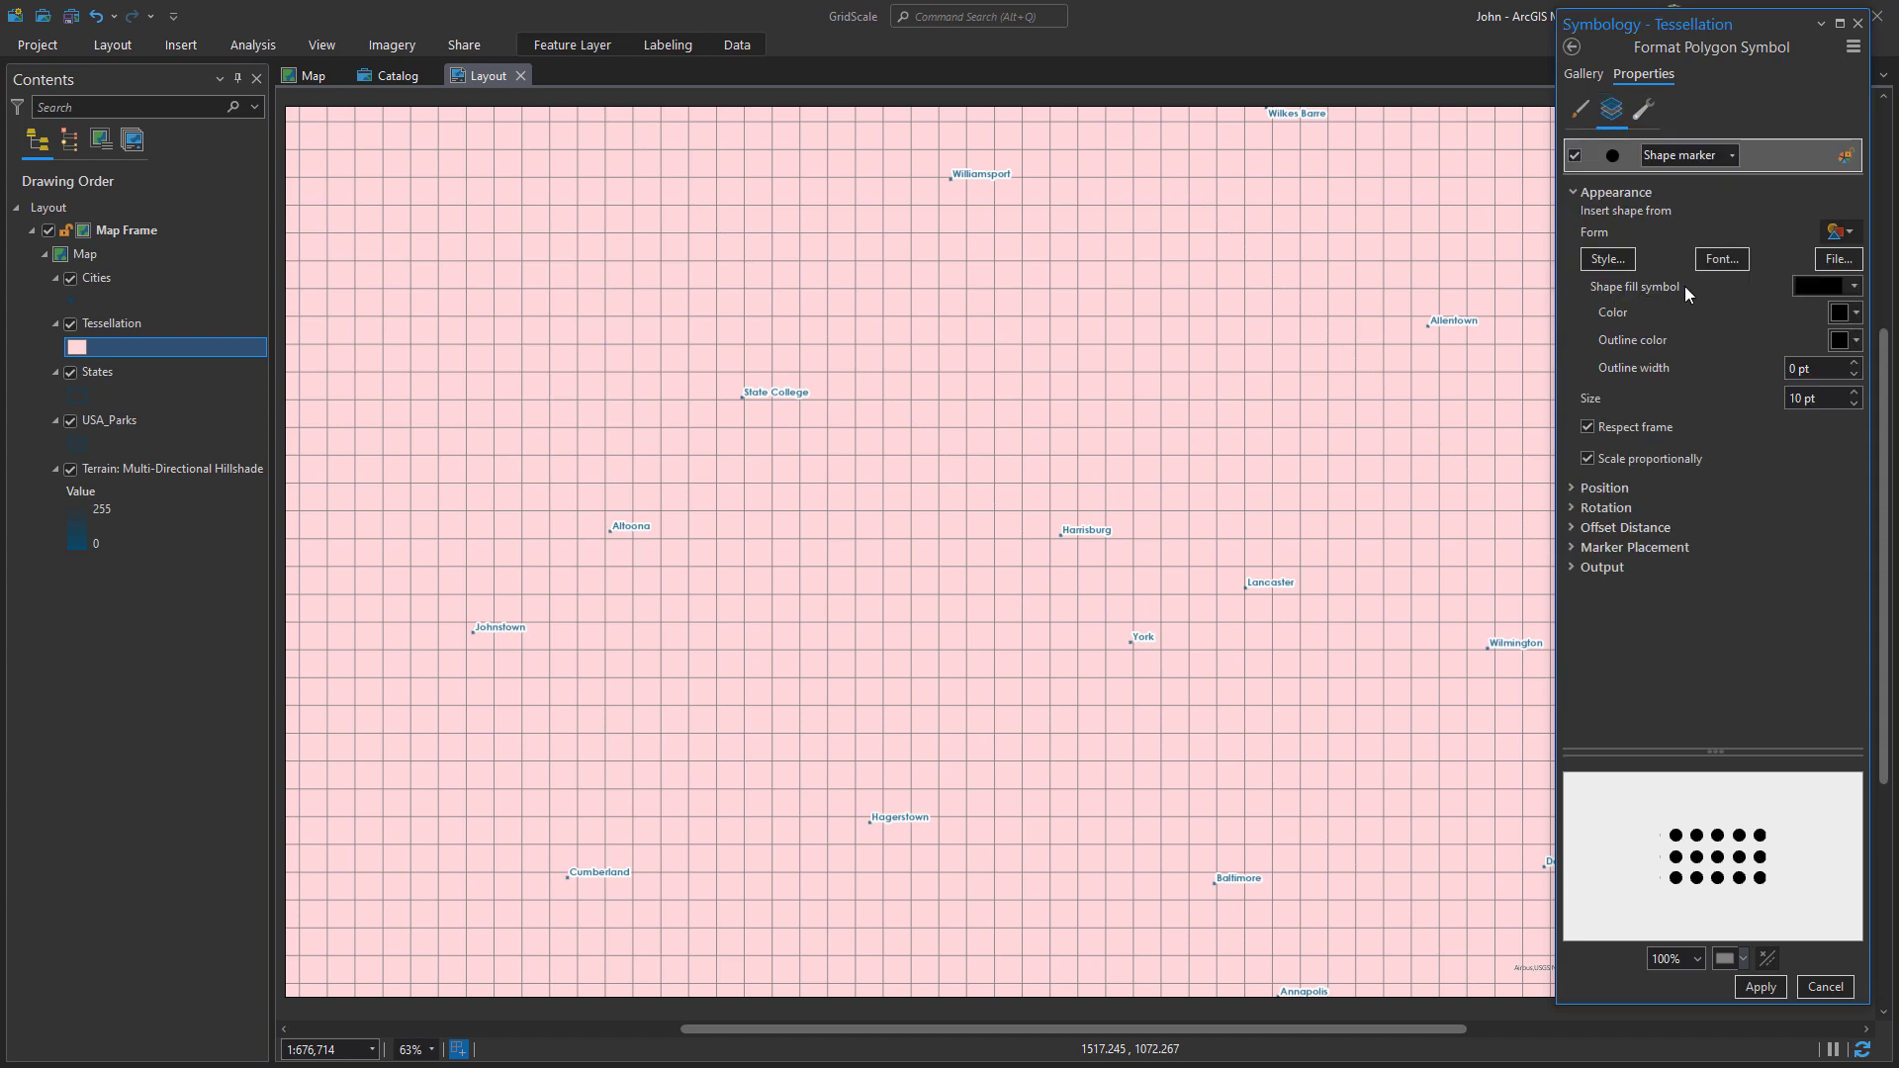
{"action": "left_click", "coordinate": [1664, 544]}
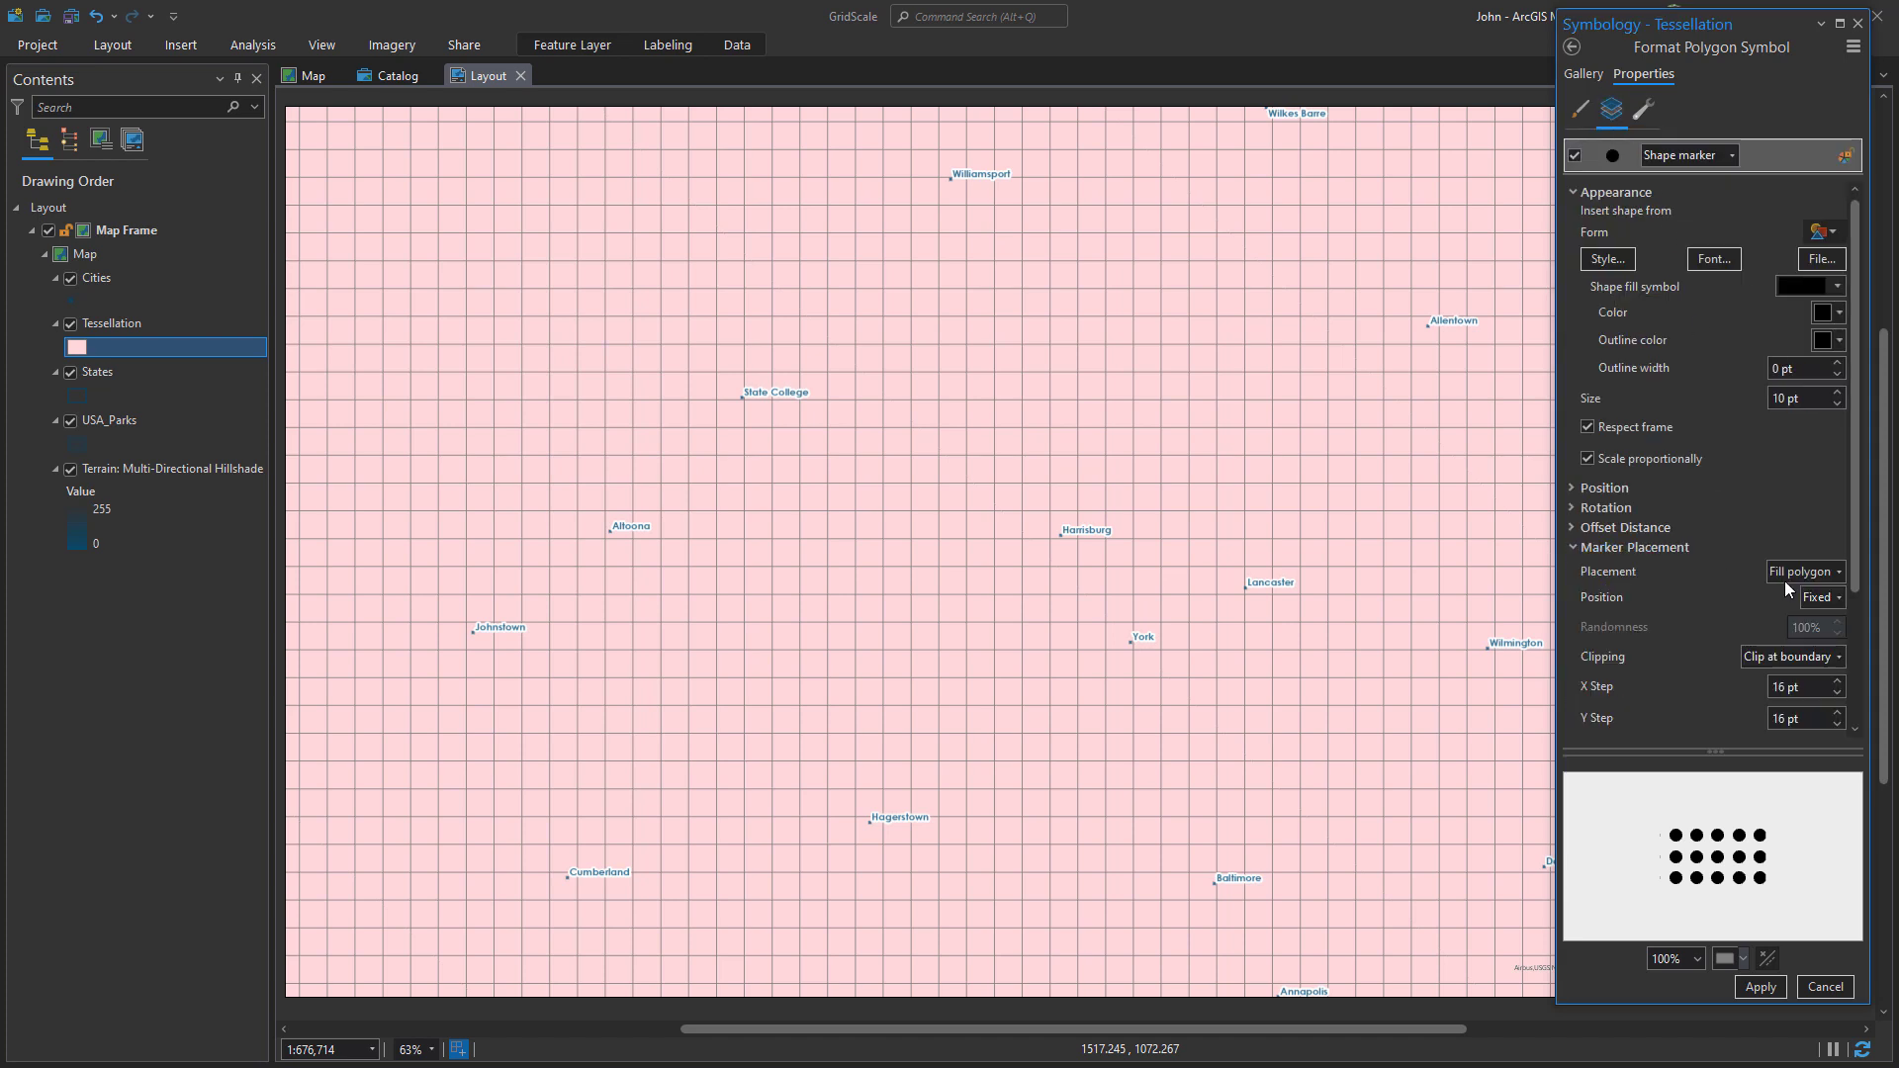
{"action": "left_click", "coordinate": [1836, 572]}
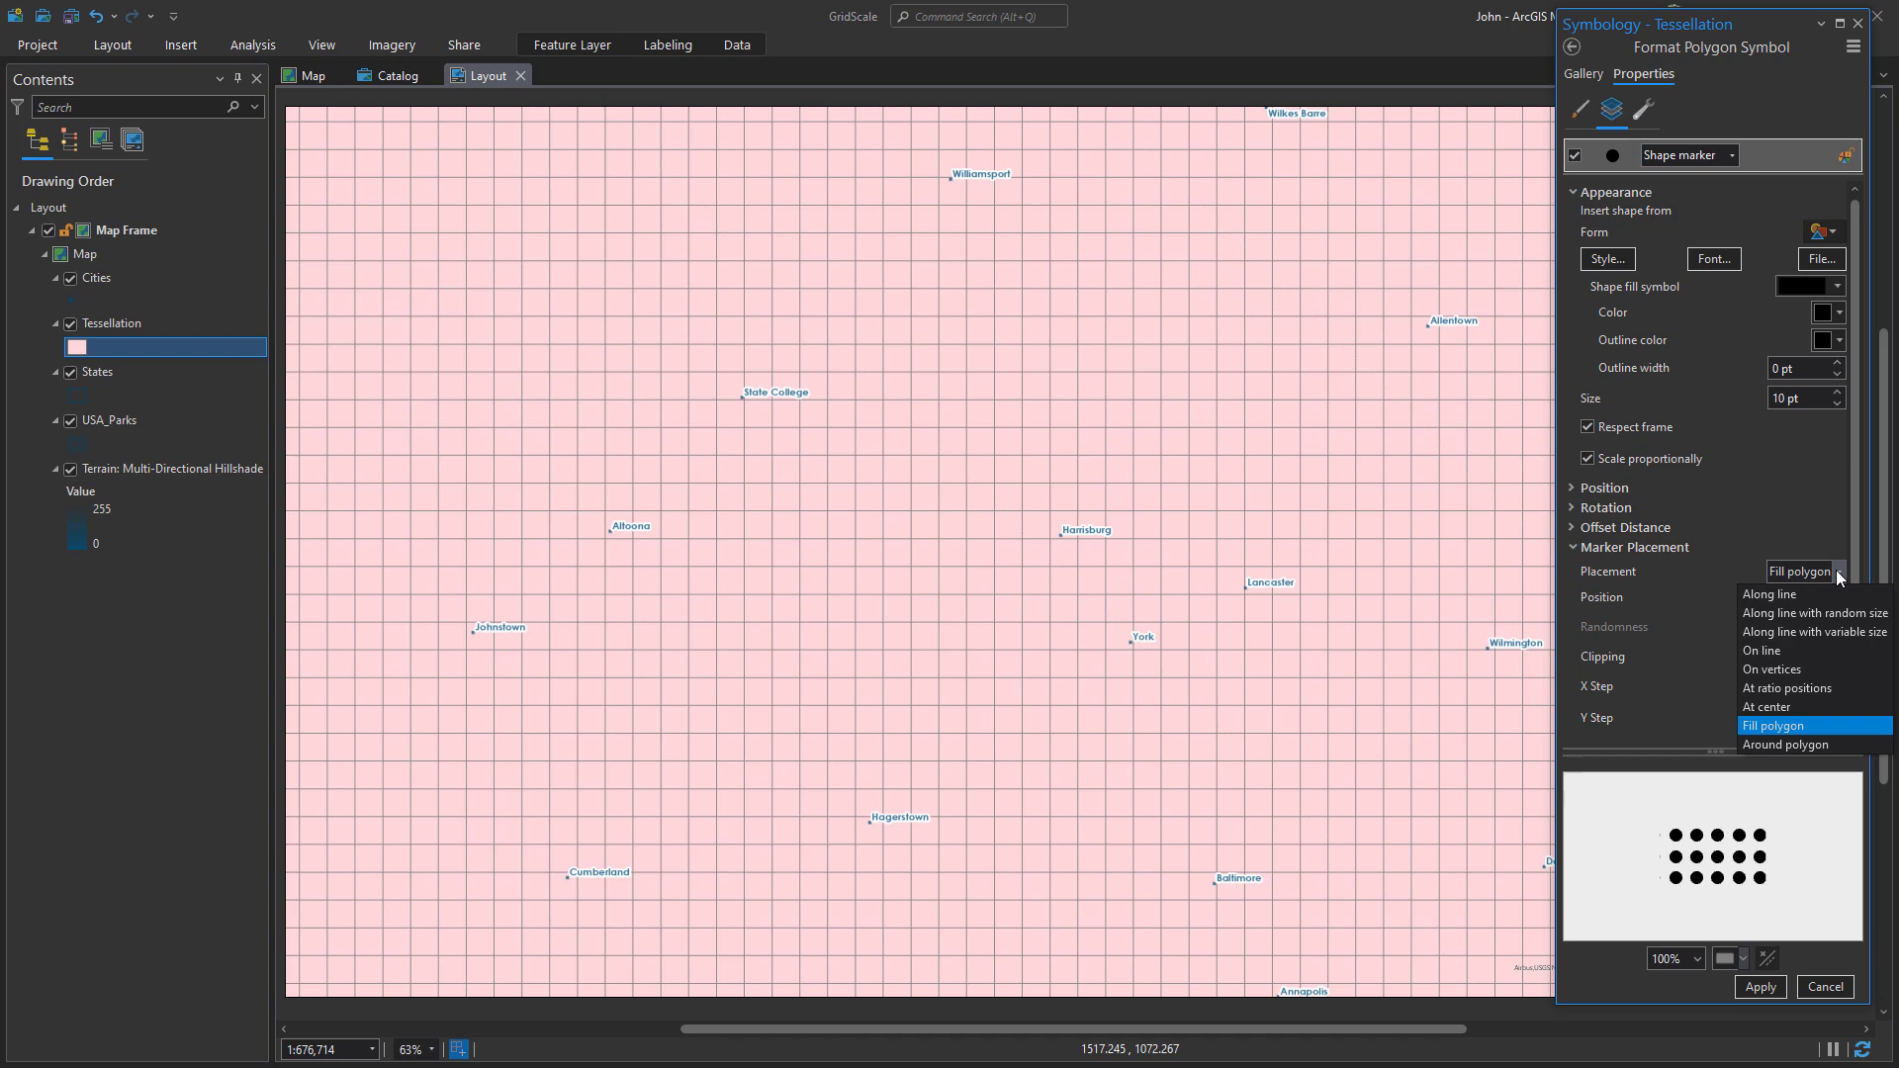
{"action": "left_click", "coordinate": [1785, 708]}
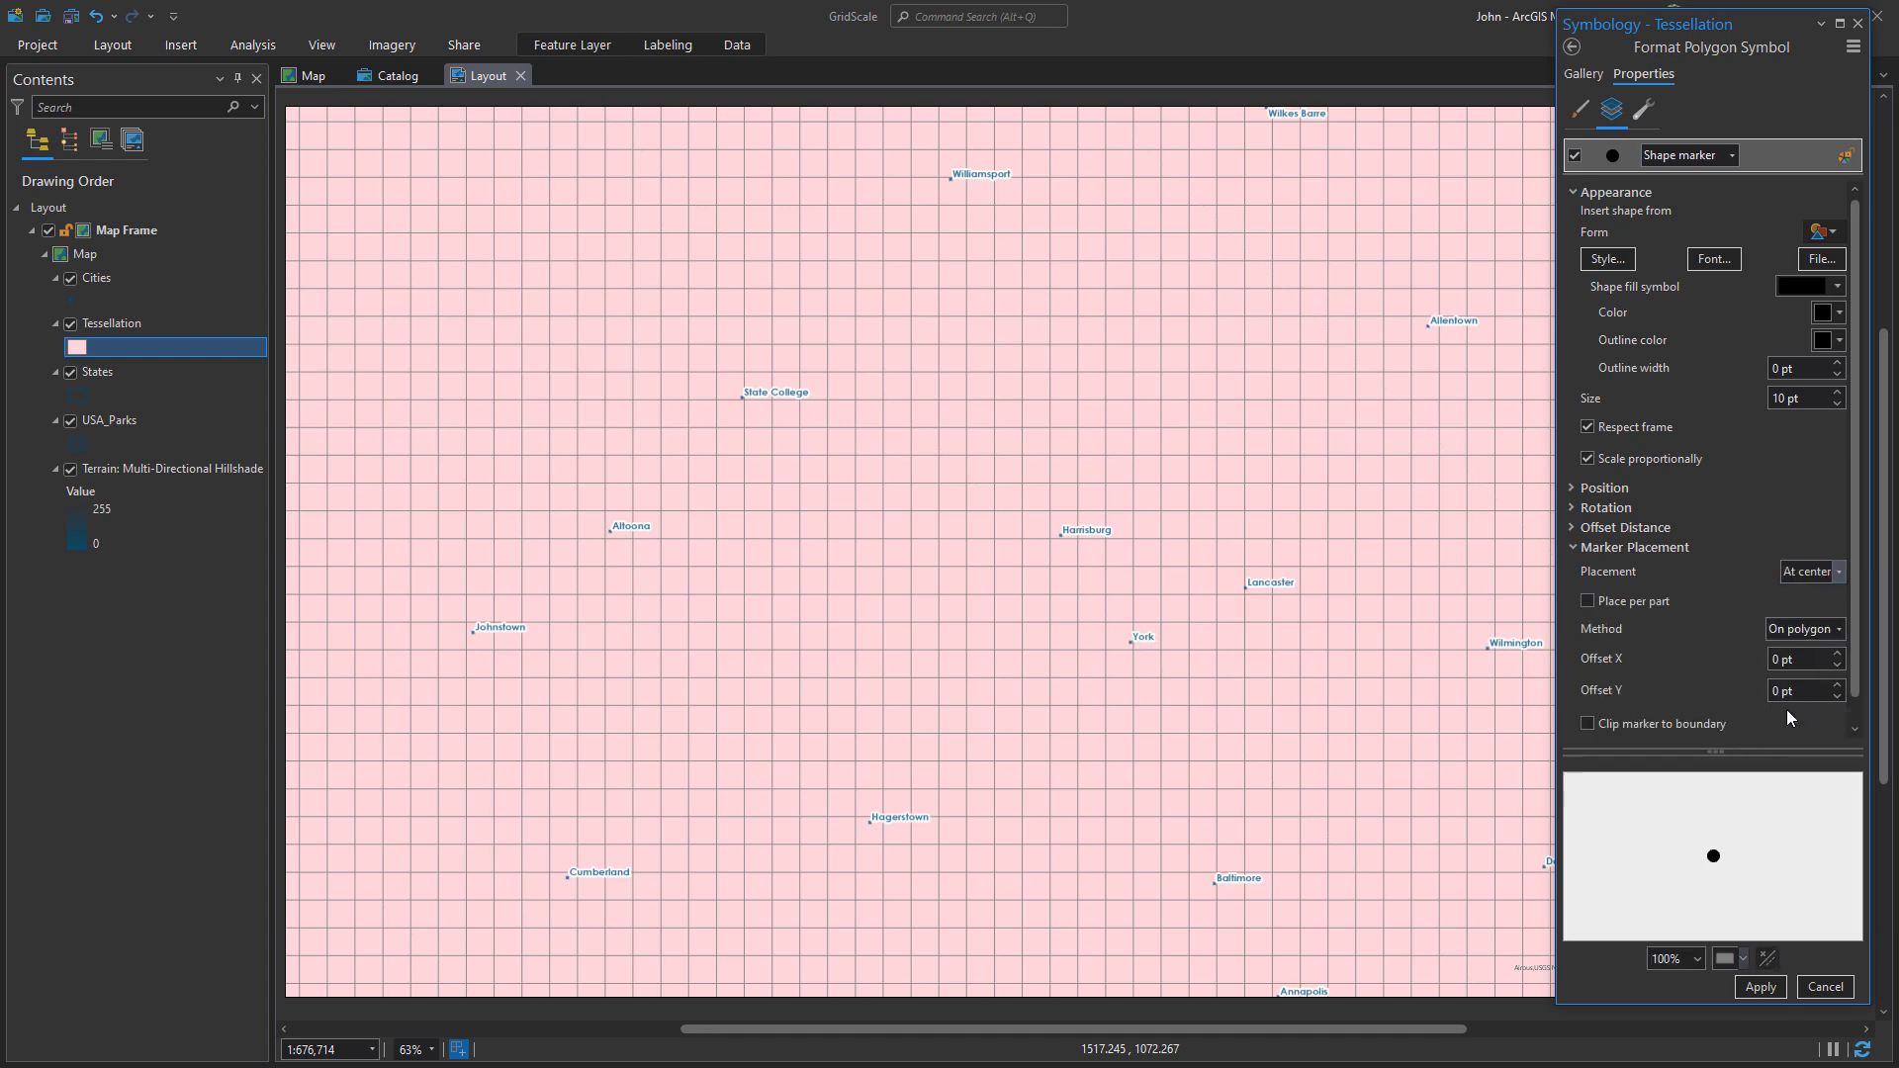
{"action": "left_click", "coordinate": [1759, 987]}
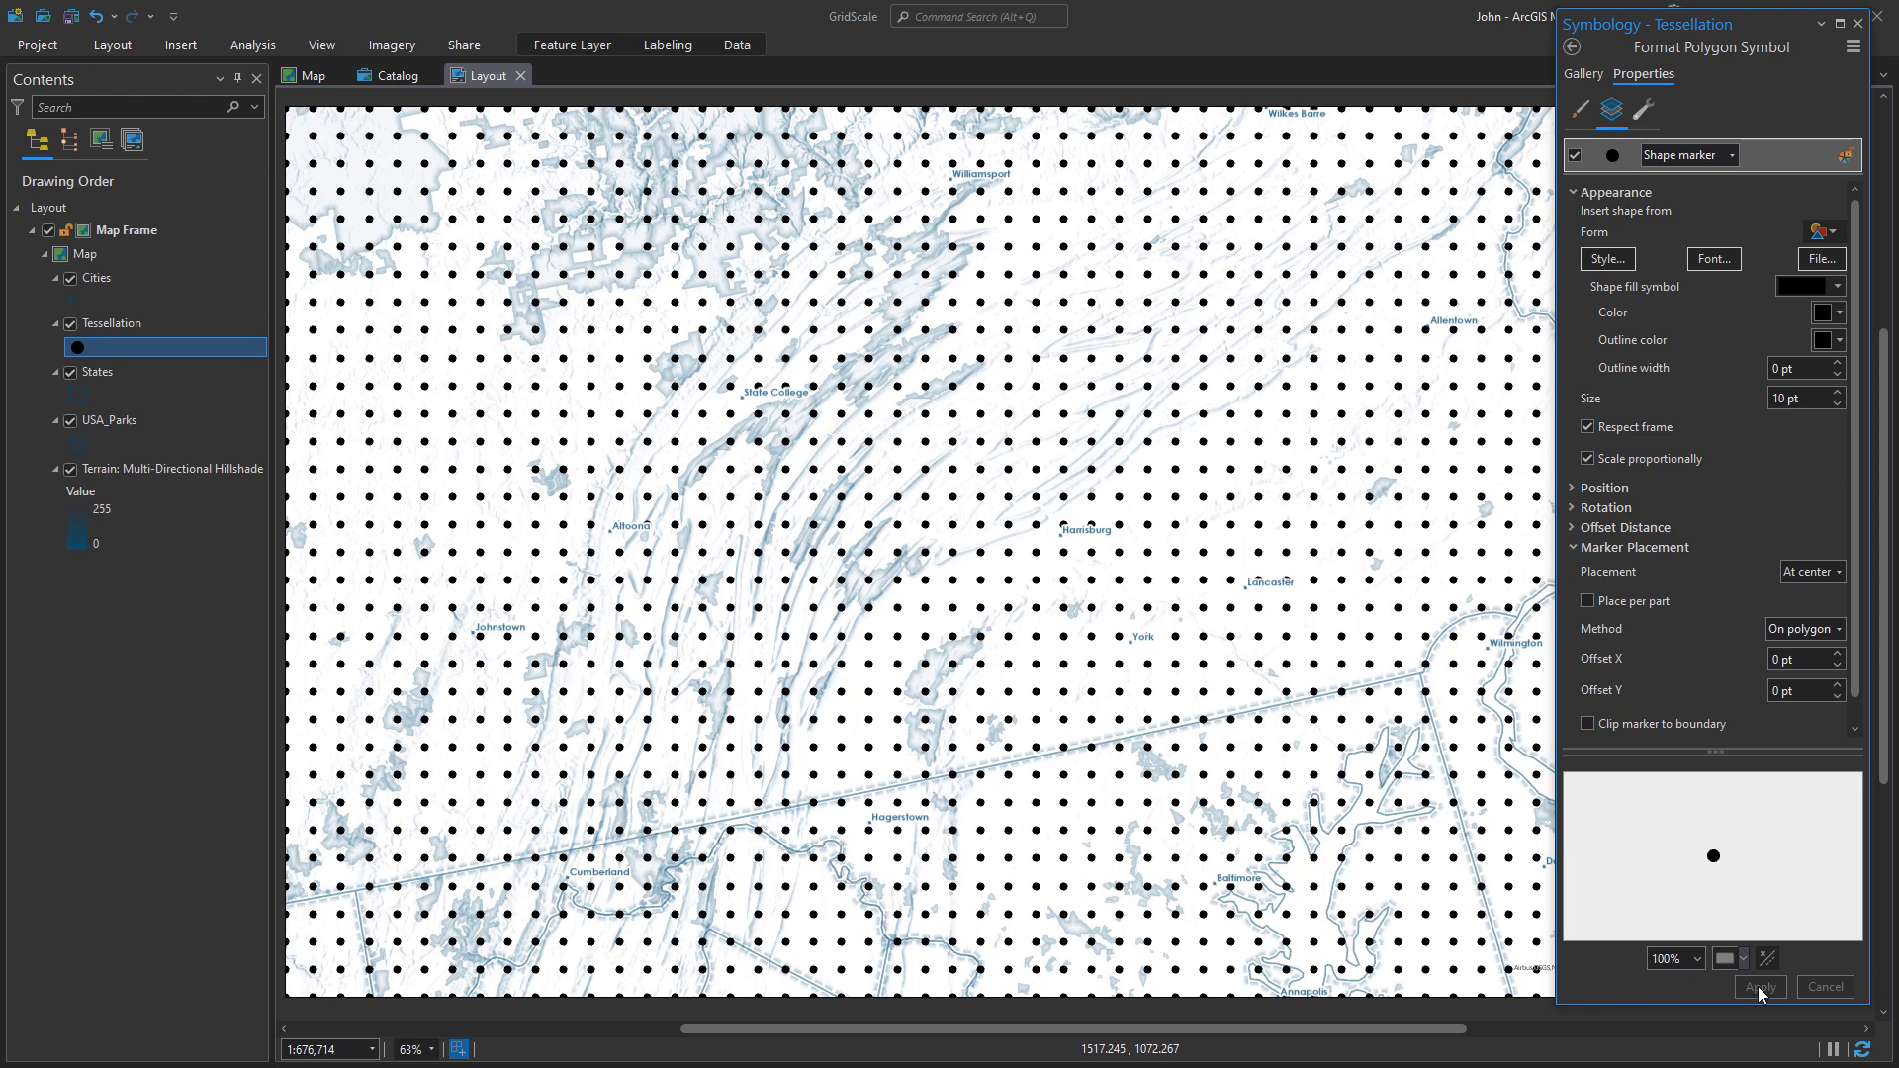
- Make the Tessellation dots 4 pt dark blue, then close Symbology and hide the Tessellation layer
{"action": "left_click", "coordinate": [1836, 405]}
{"action": "left_click", "coordinate": [1826, 317]}
{"action": "left_click", "coordinate": [1829, 524]}
{"action": "left_click", "coordinate": [1748, 986]}
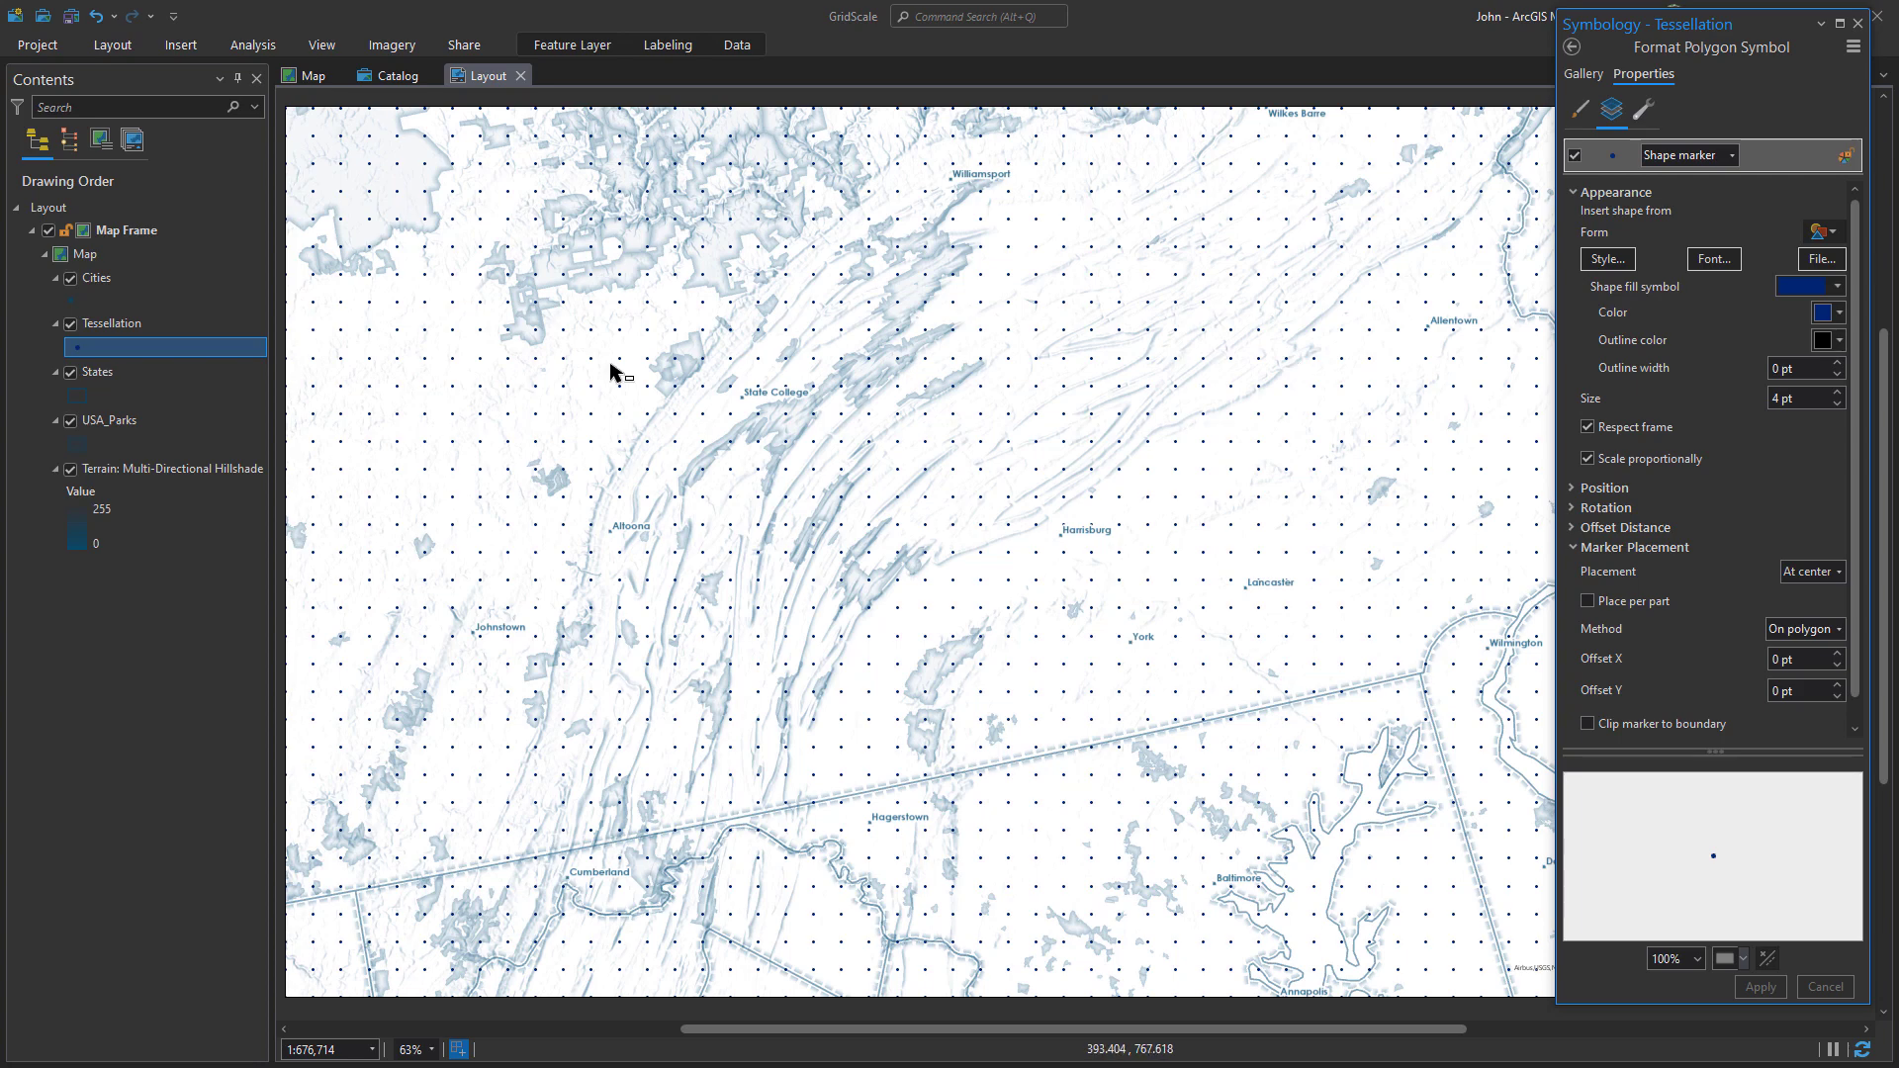
{"action": "left_click", "coordinate": [1198, 8]}
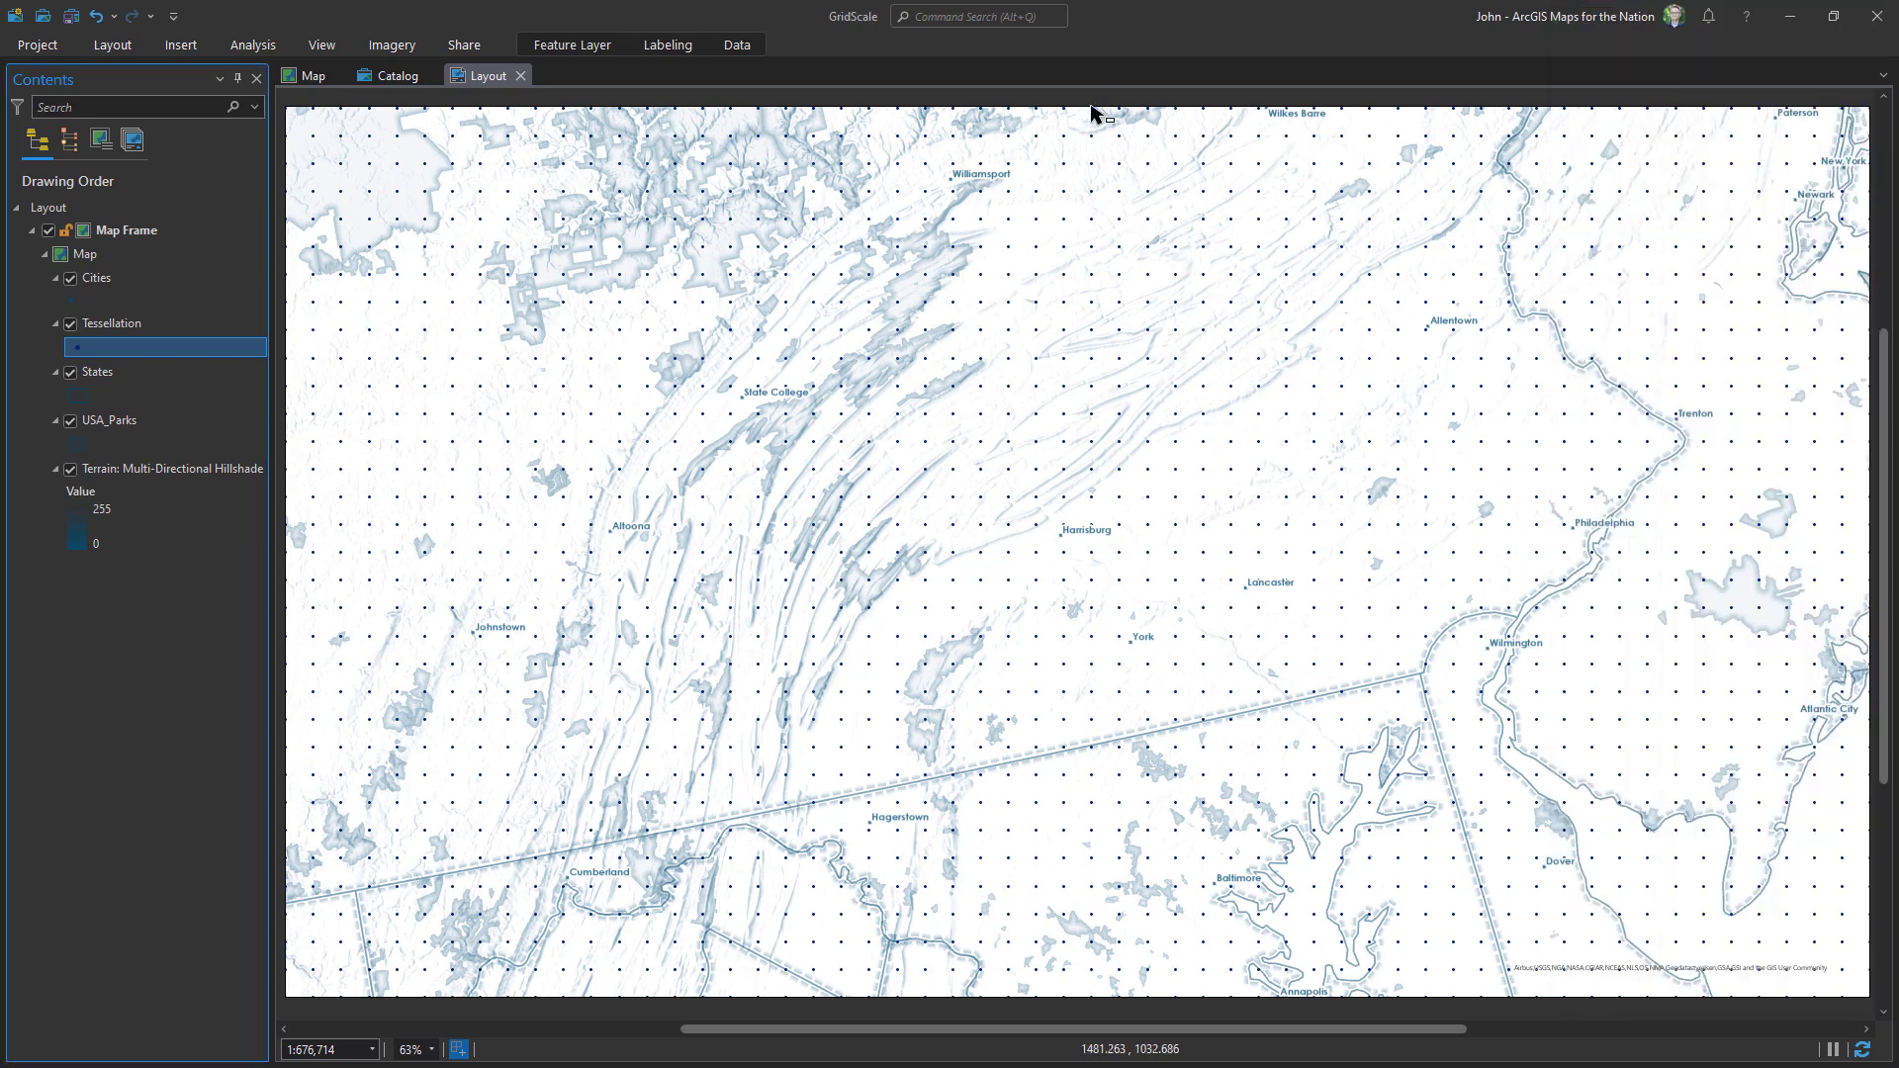
{"action": "left_click", "coordinate": [70, 323]}
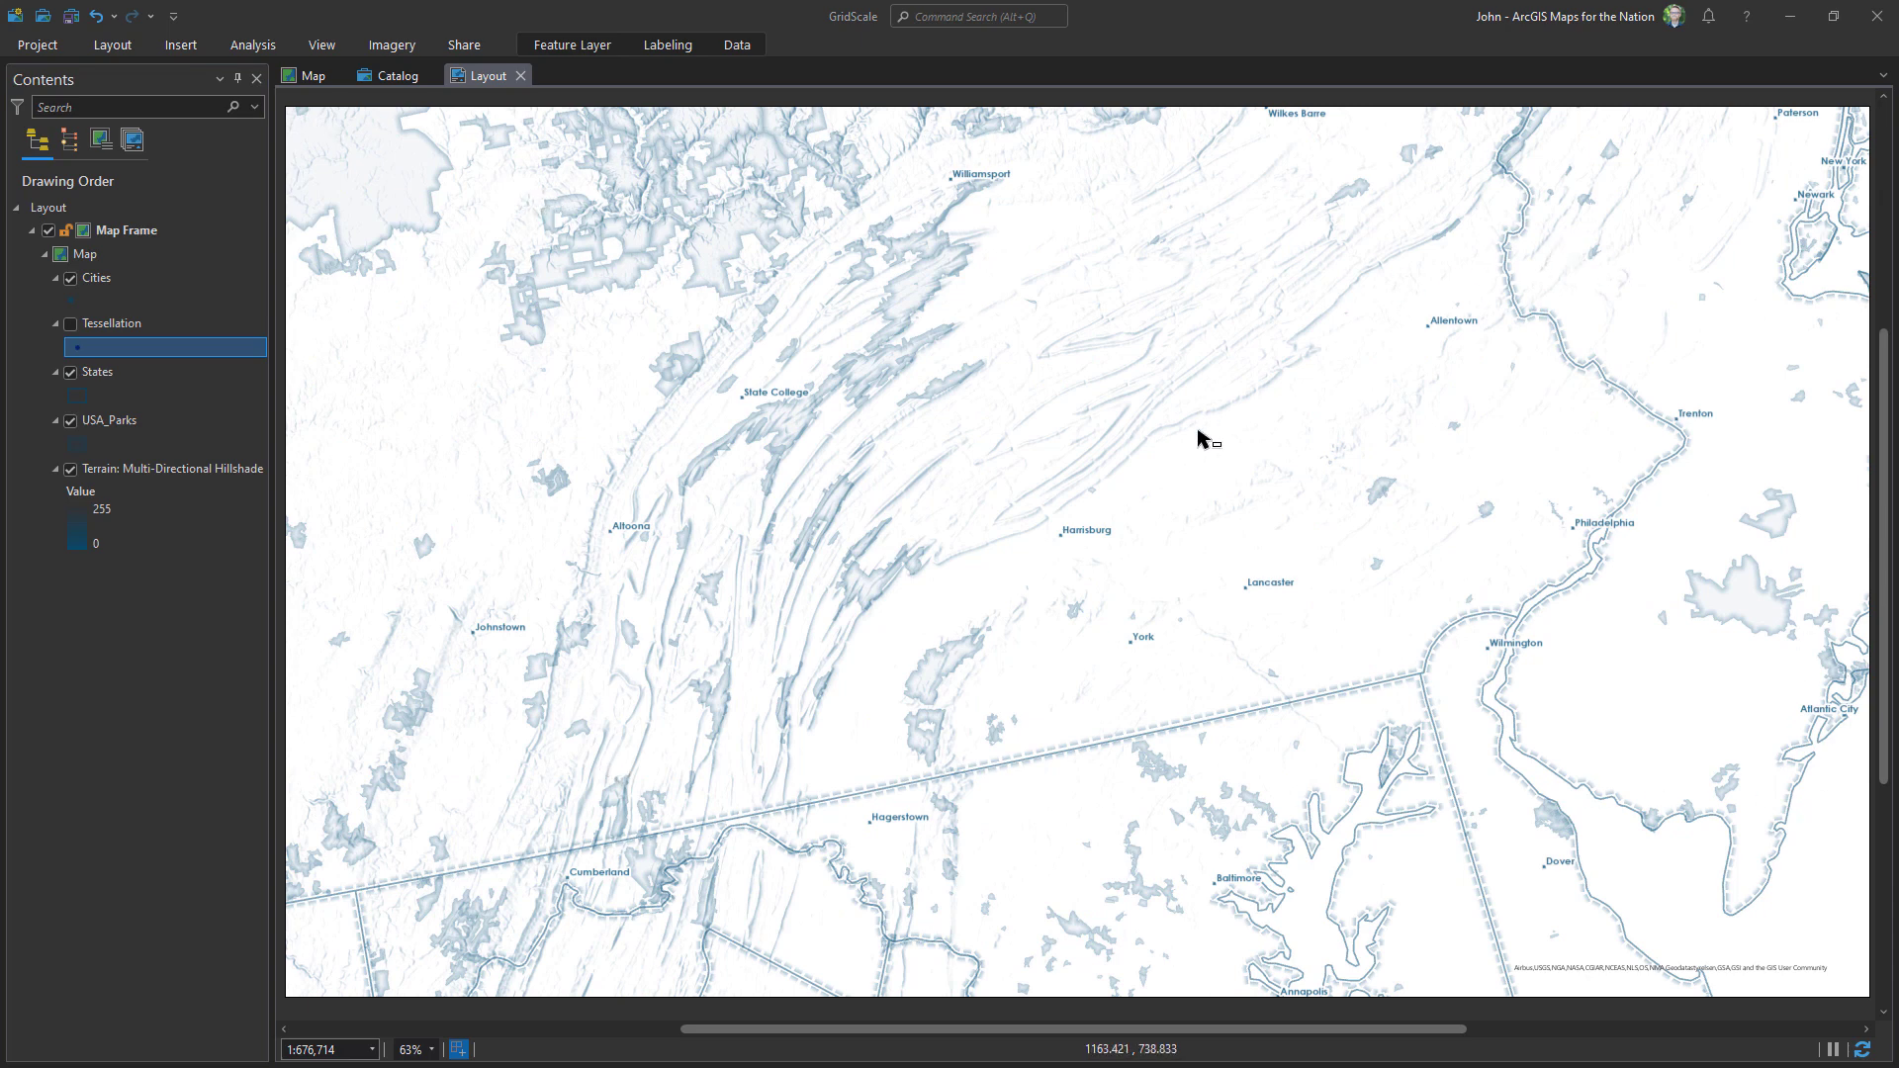
- Select the map frame and insert a Black Horizontal Label Grid from the Measured Grid styles
{"action": "left_click", "coordinate": [167, 232]}
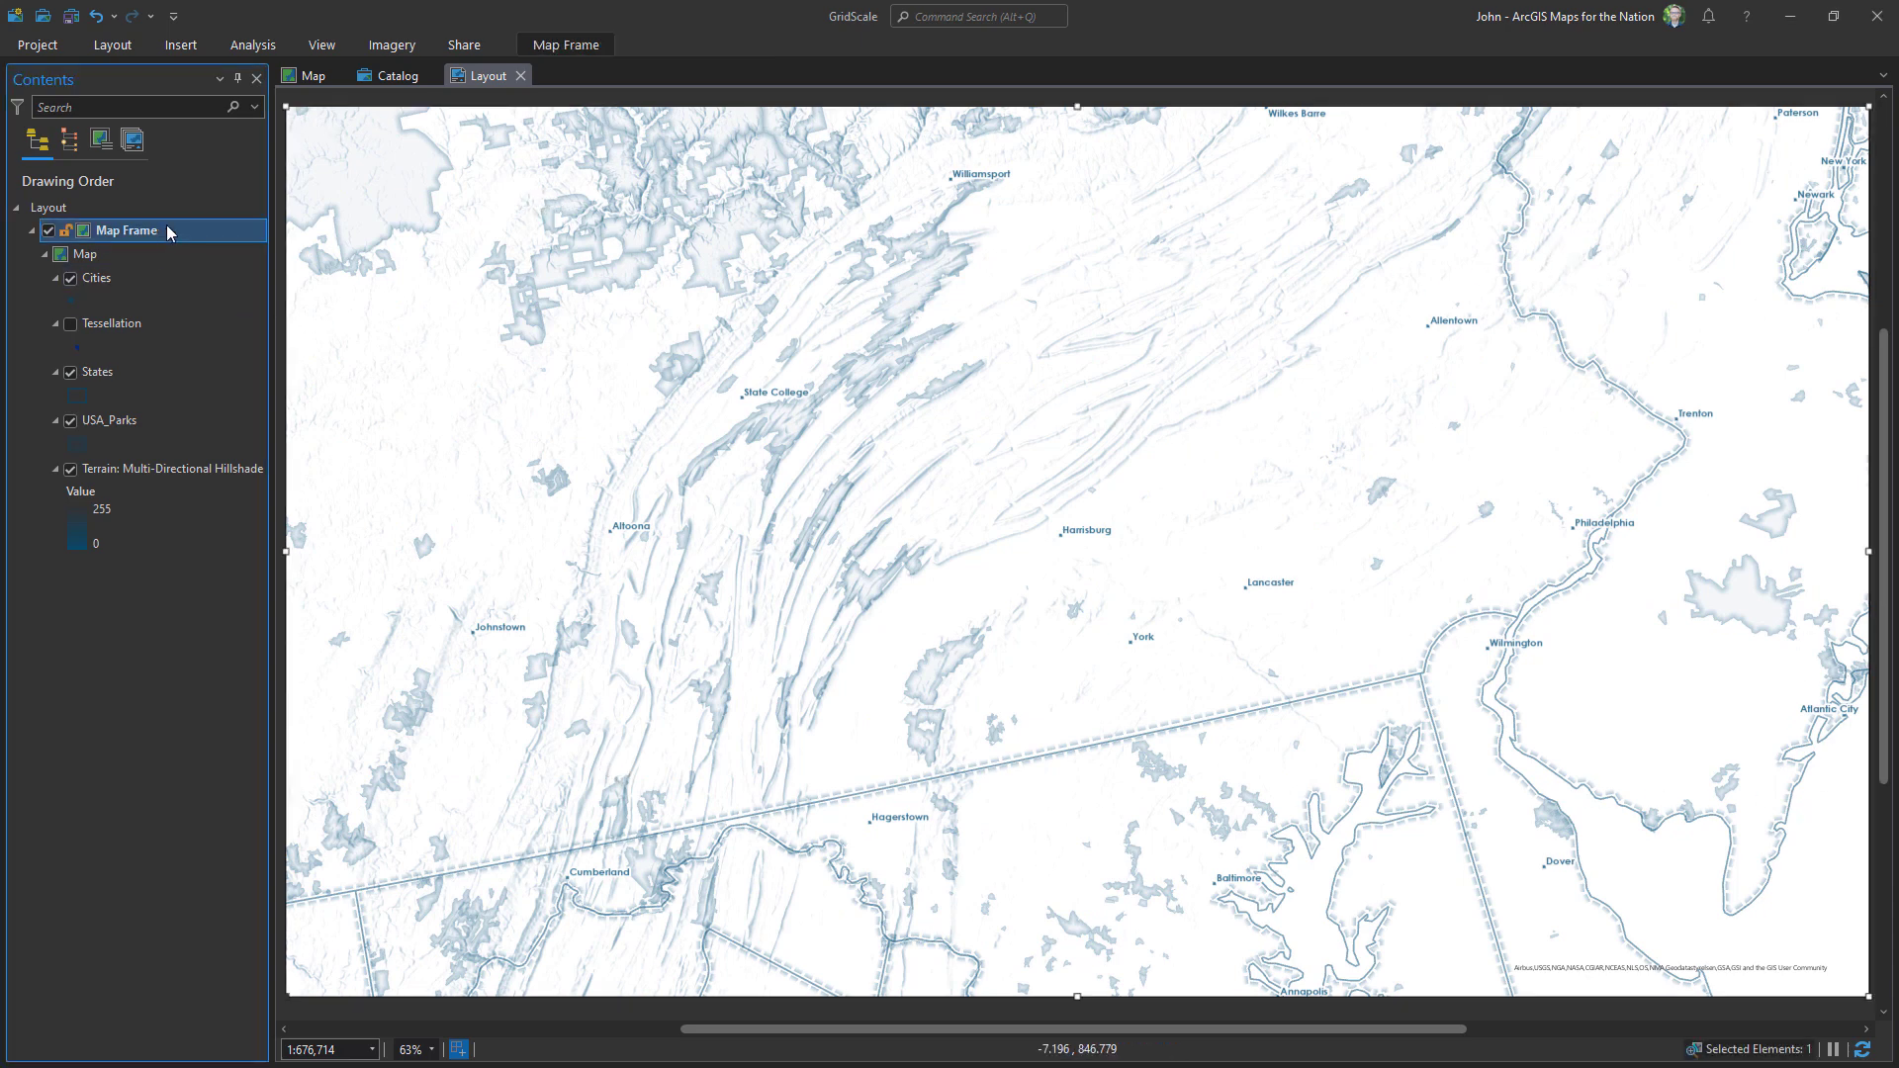
{"action": "left_click", "coordinate": [186, 48]}
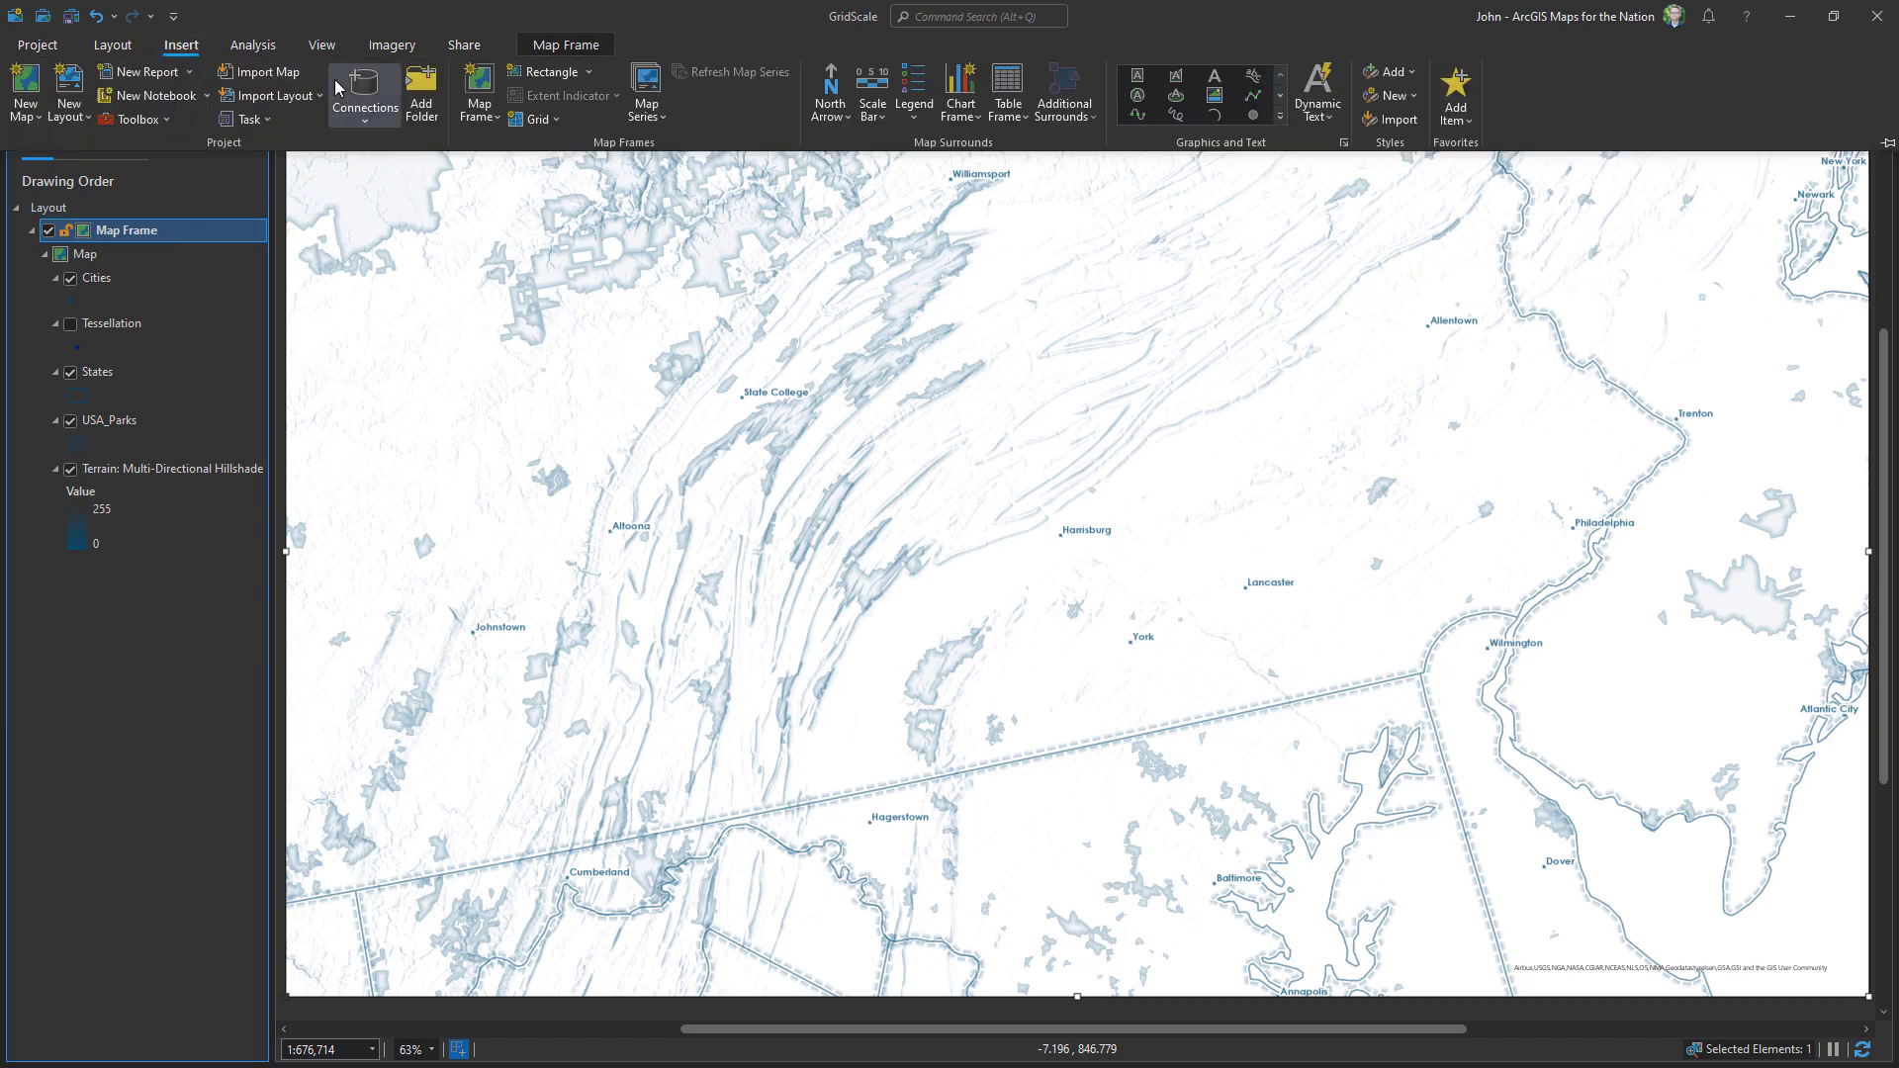
{"action": "left_click", "coordinate": [541, 125]}
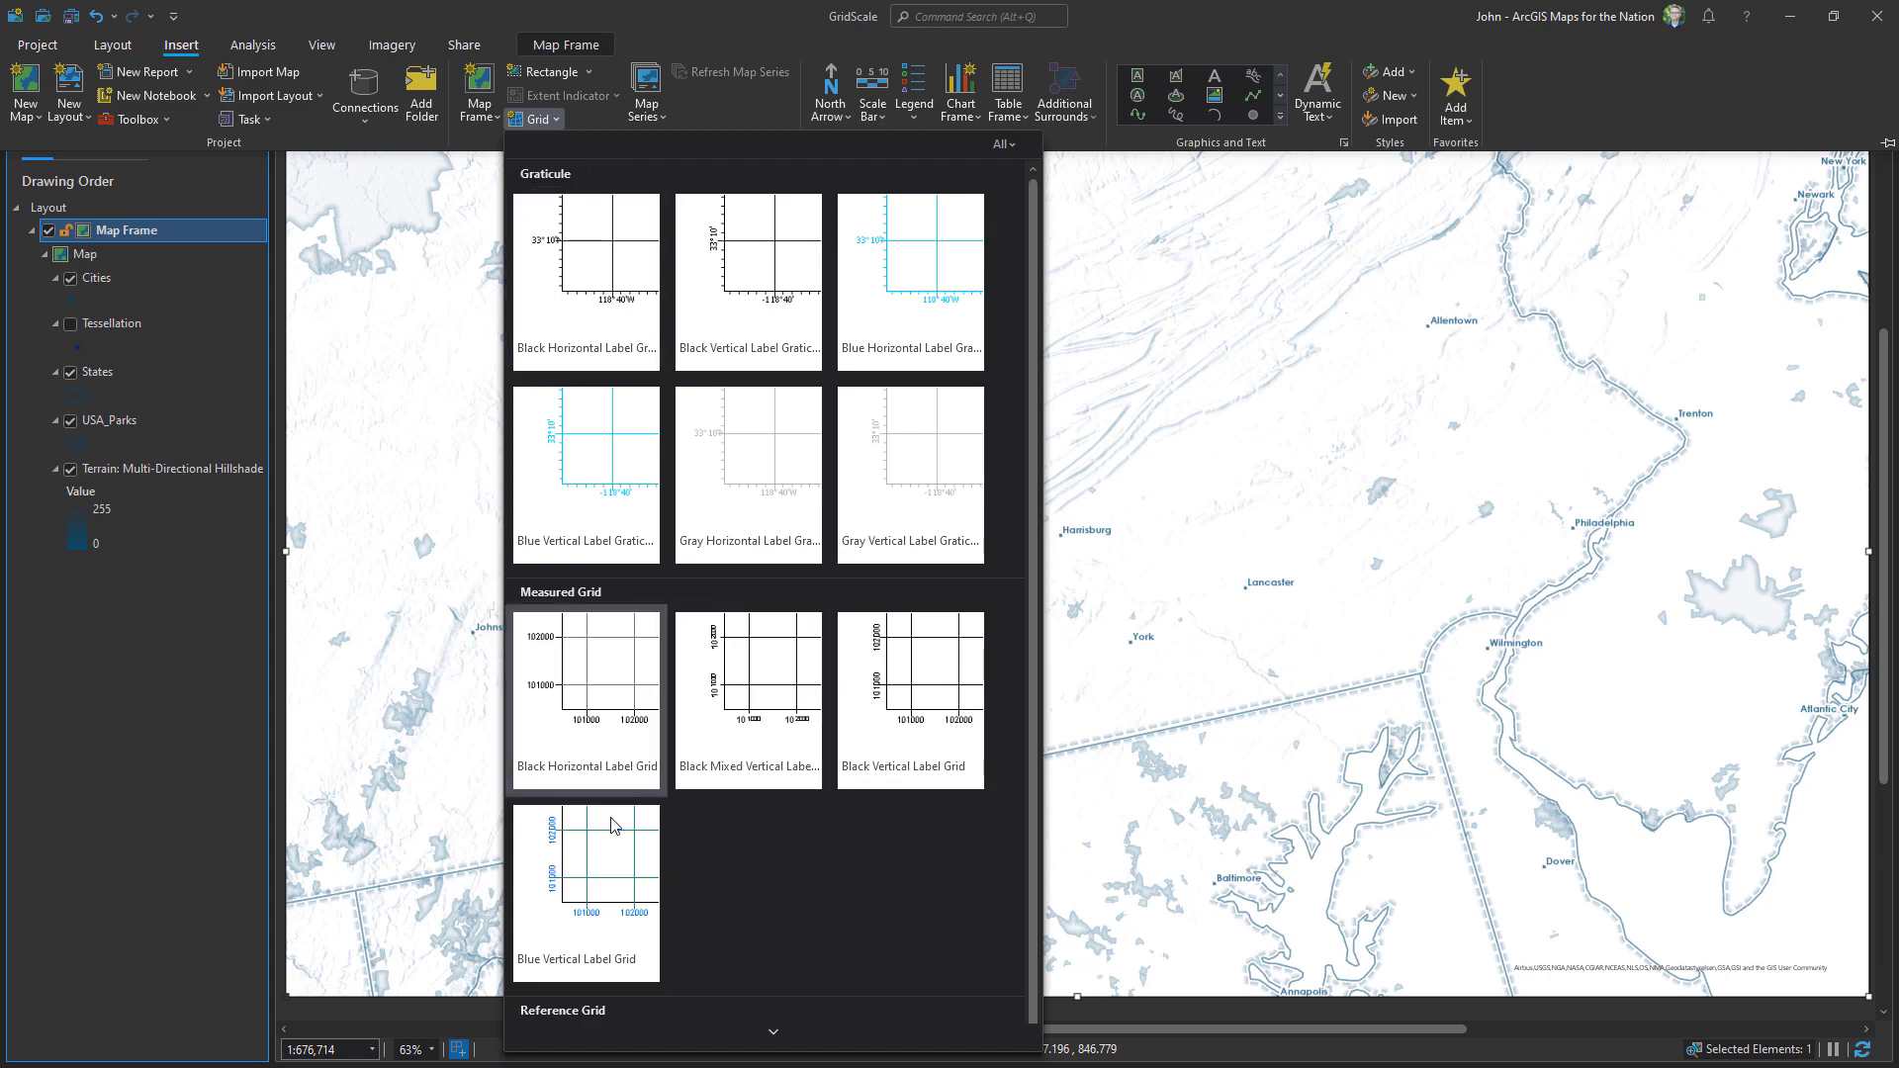
{"action": "left_click", "coordinate": [603, 702]}
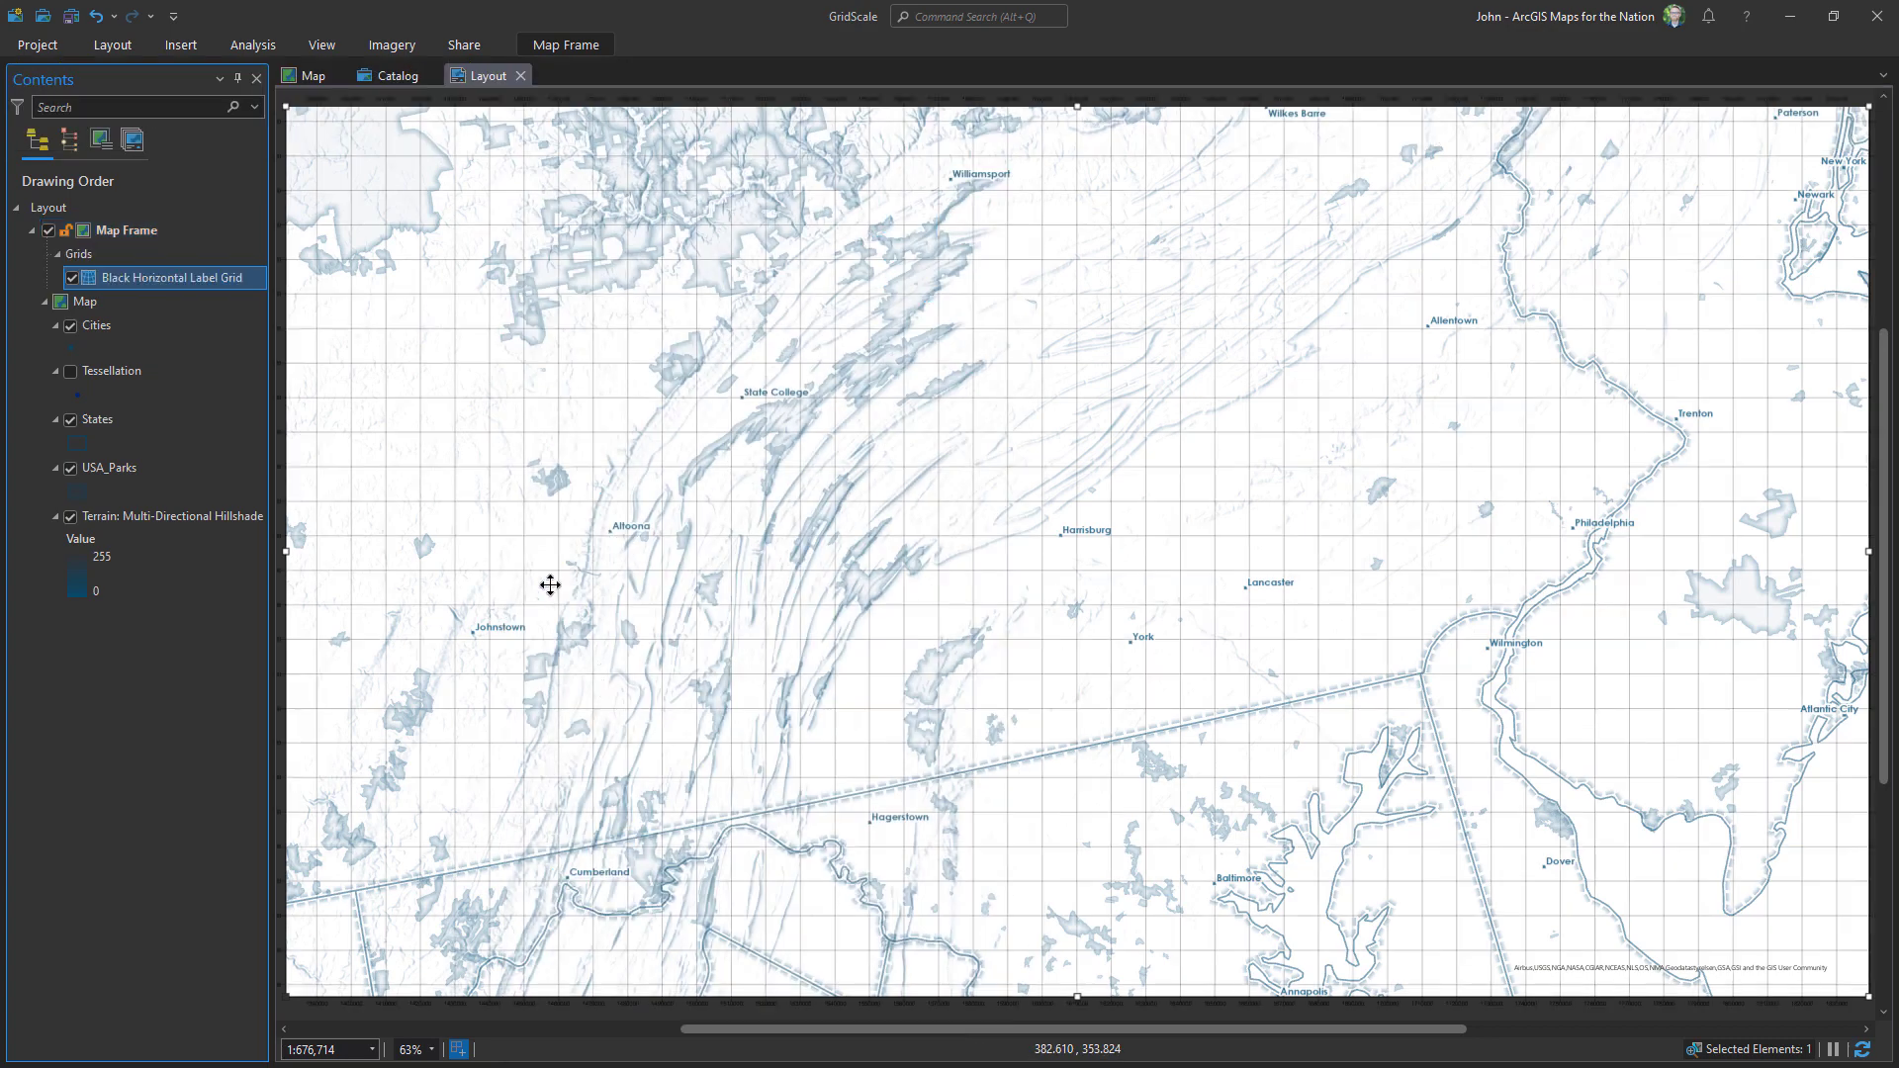
- Turn off the grid's automatic interval adjustment and add an Intersection Points component
{"action": "double_click", "coordinate": [241, 281]}
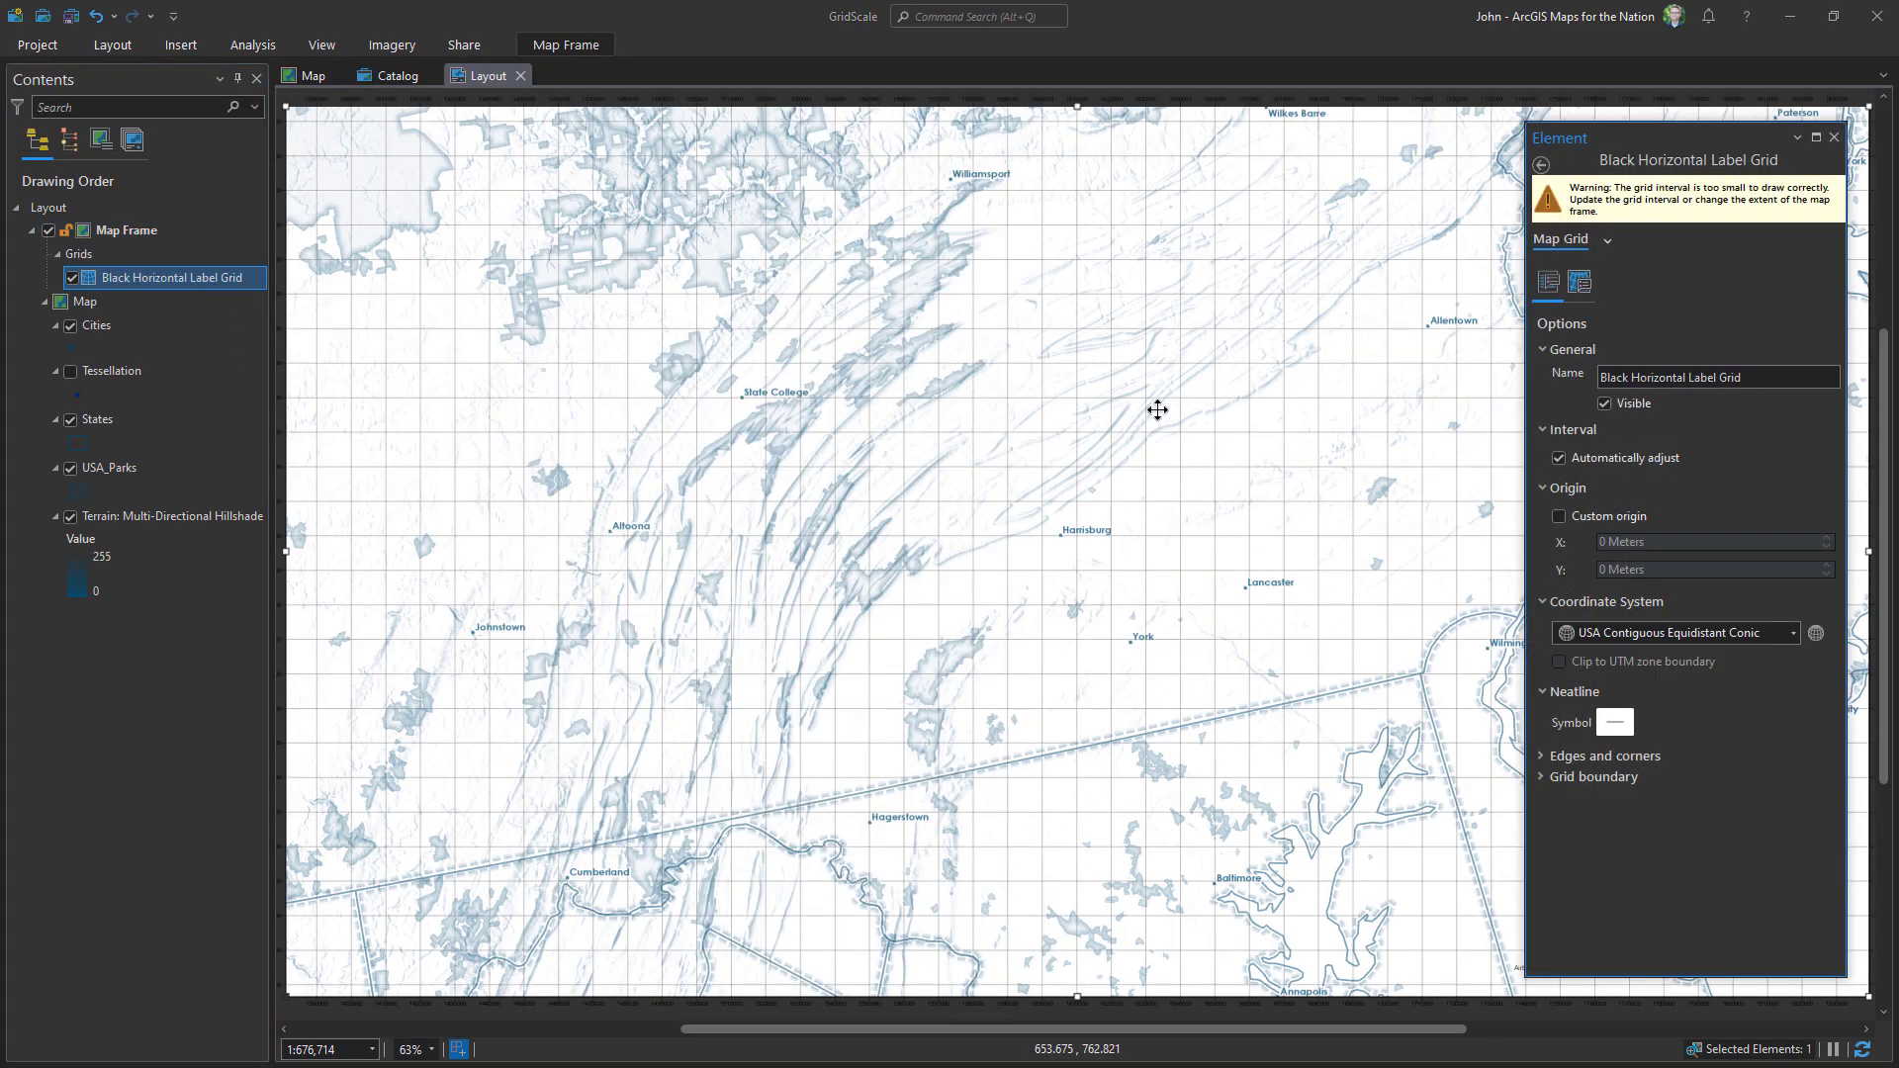
{"action": "left_click", "coordinate": [1558, 459]}
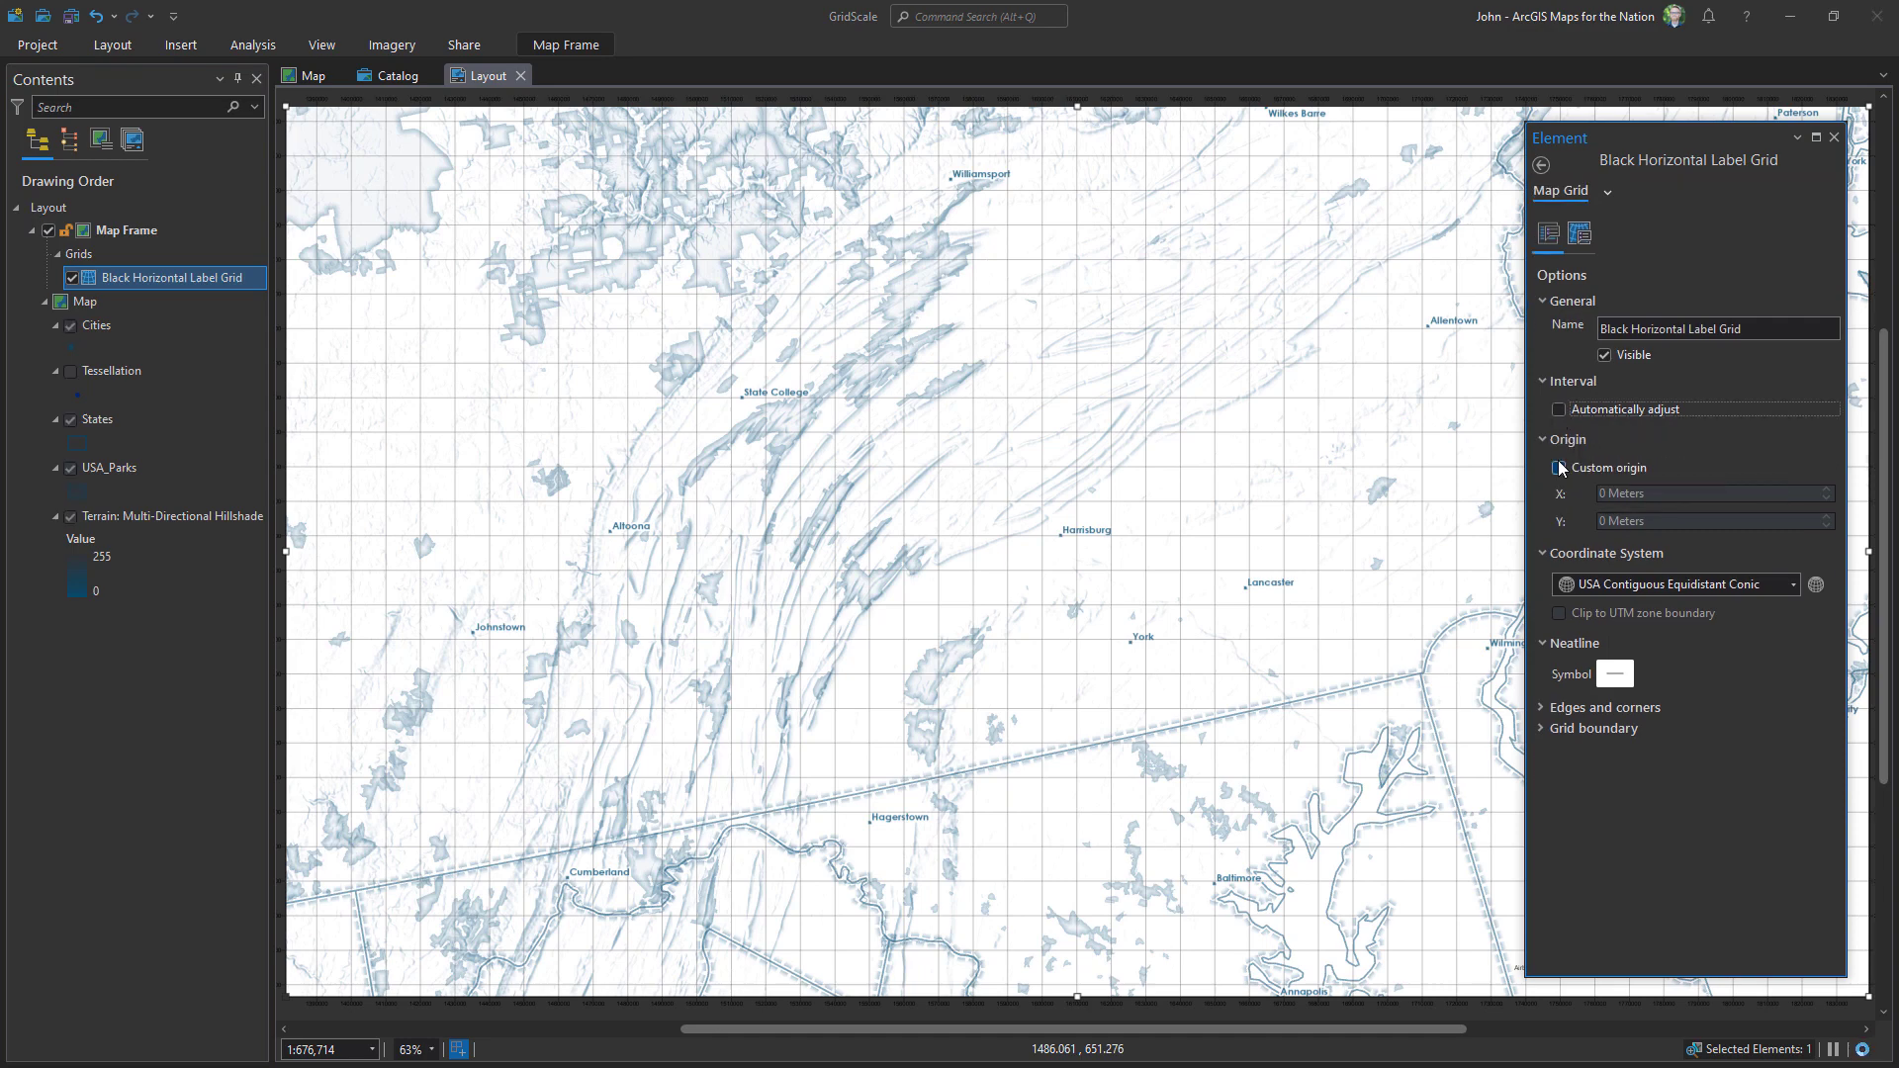
{"action": "left_click", "coordinate": [1580, 235]}
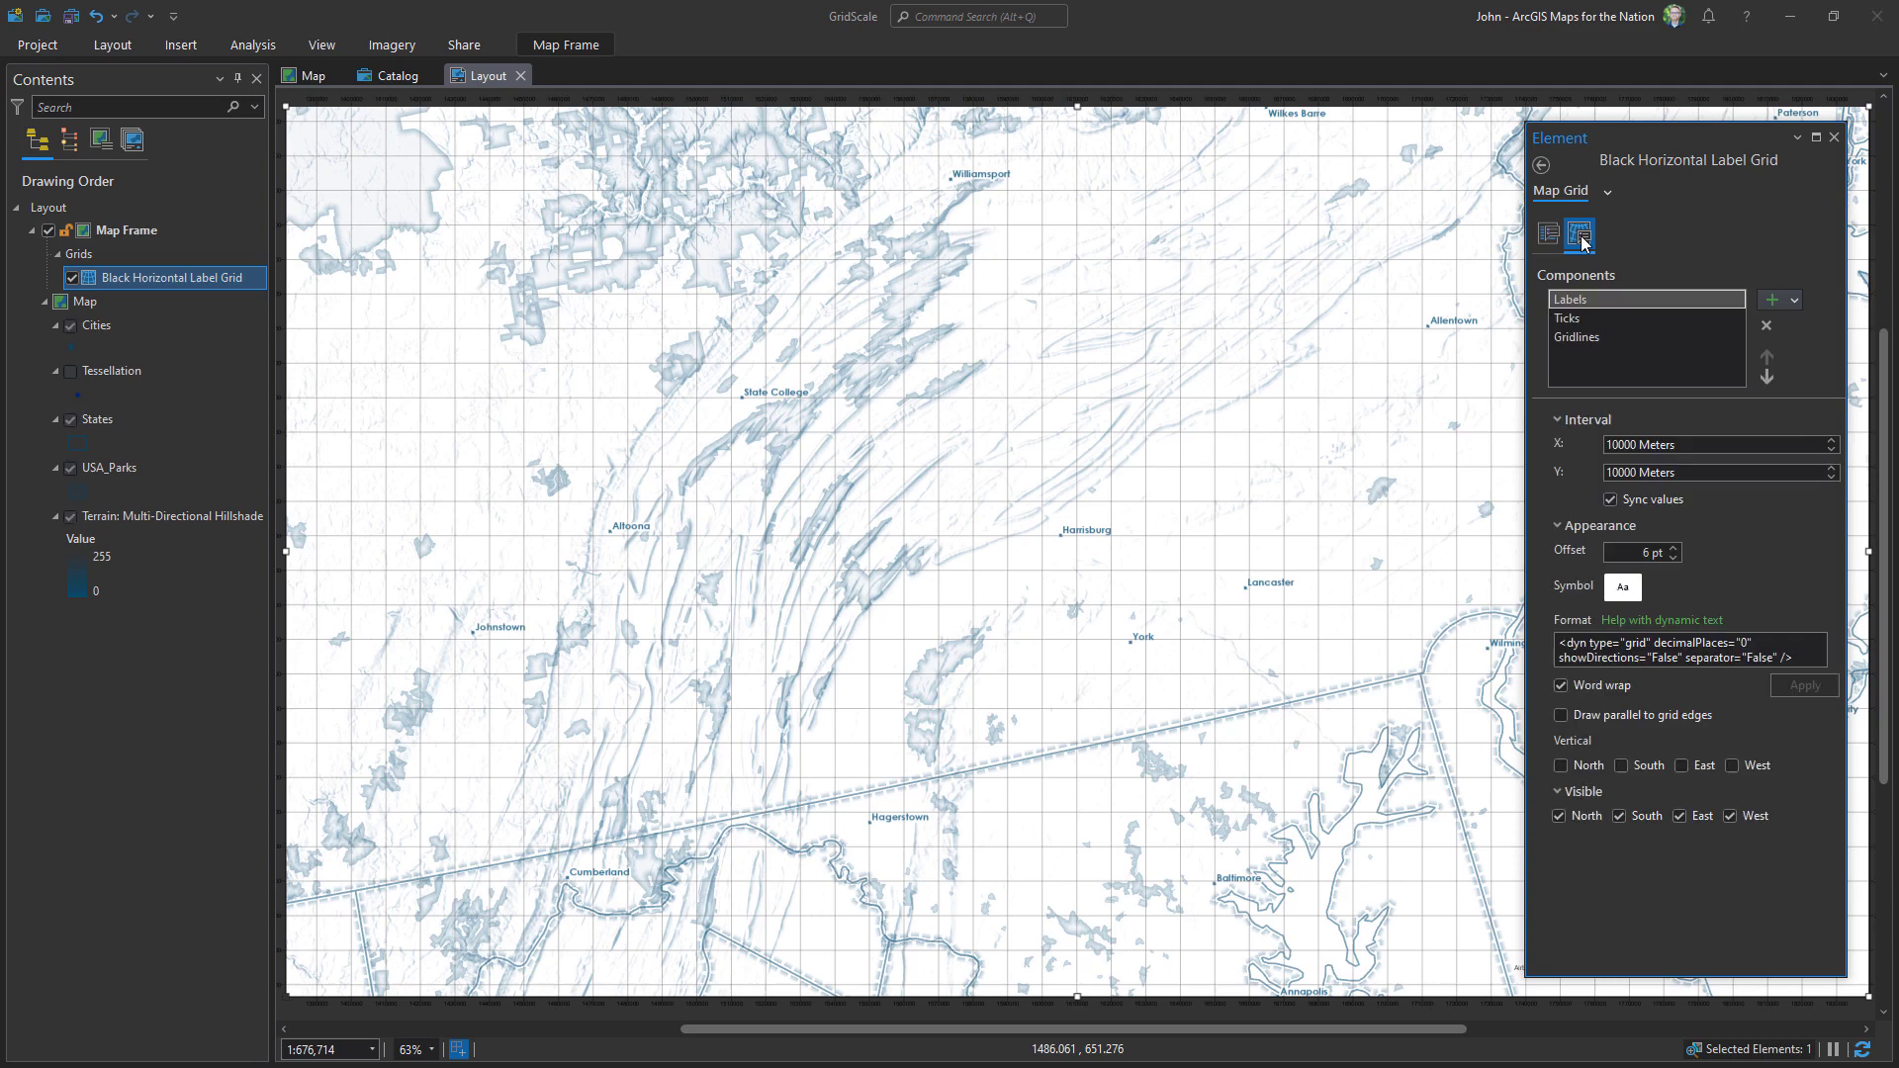
{"action": "left_click", "coordinate": [1773, 301]}
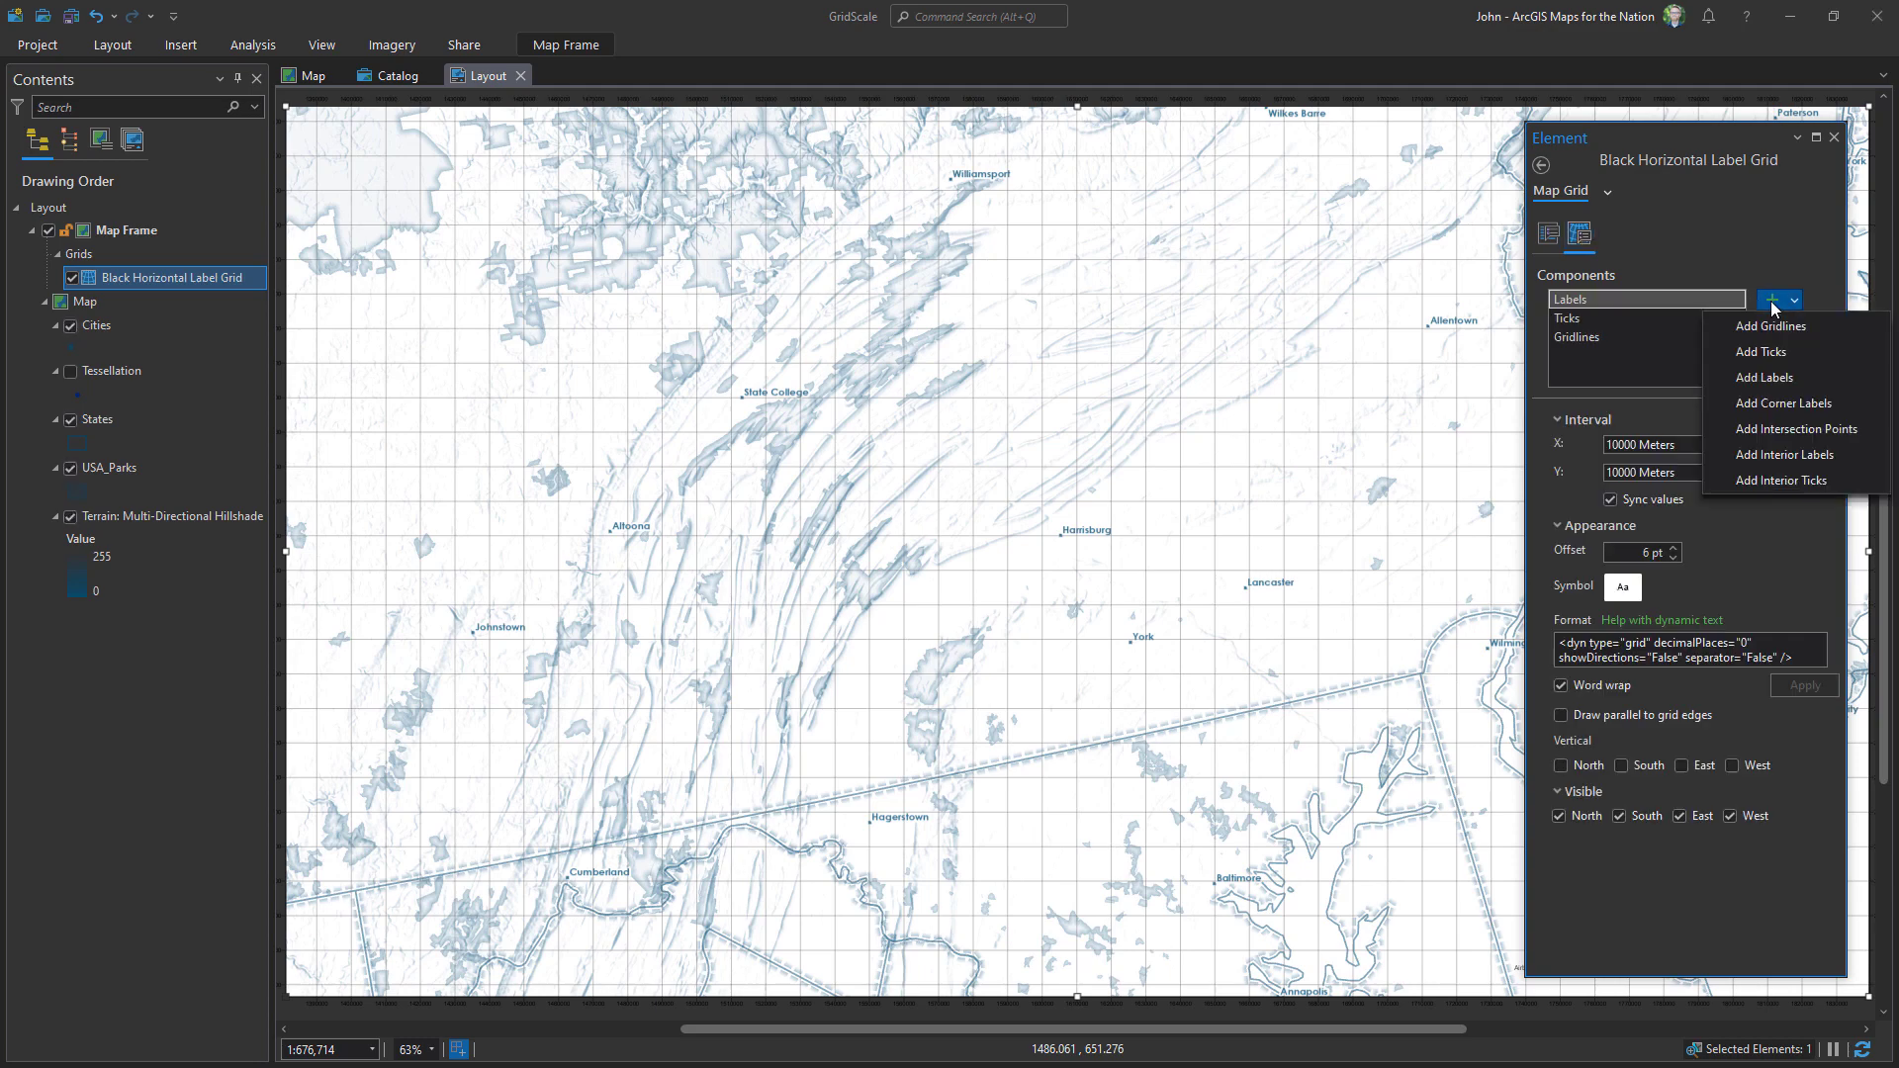
{"action": "left_click", "coordinate": [1778, 428]}
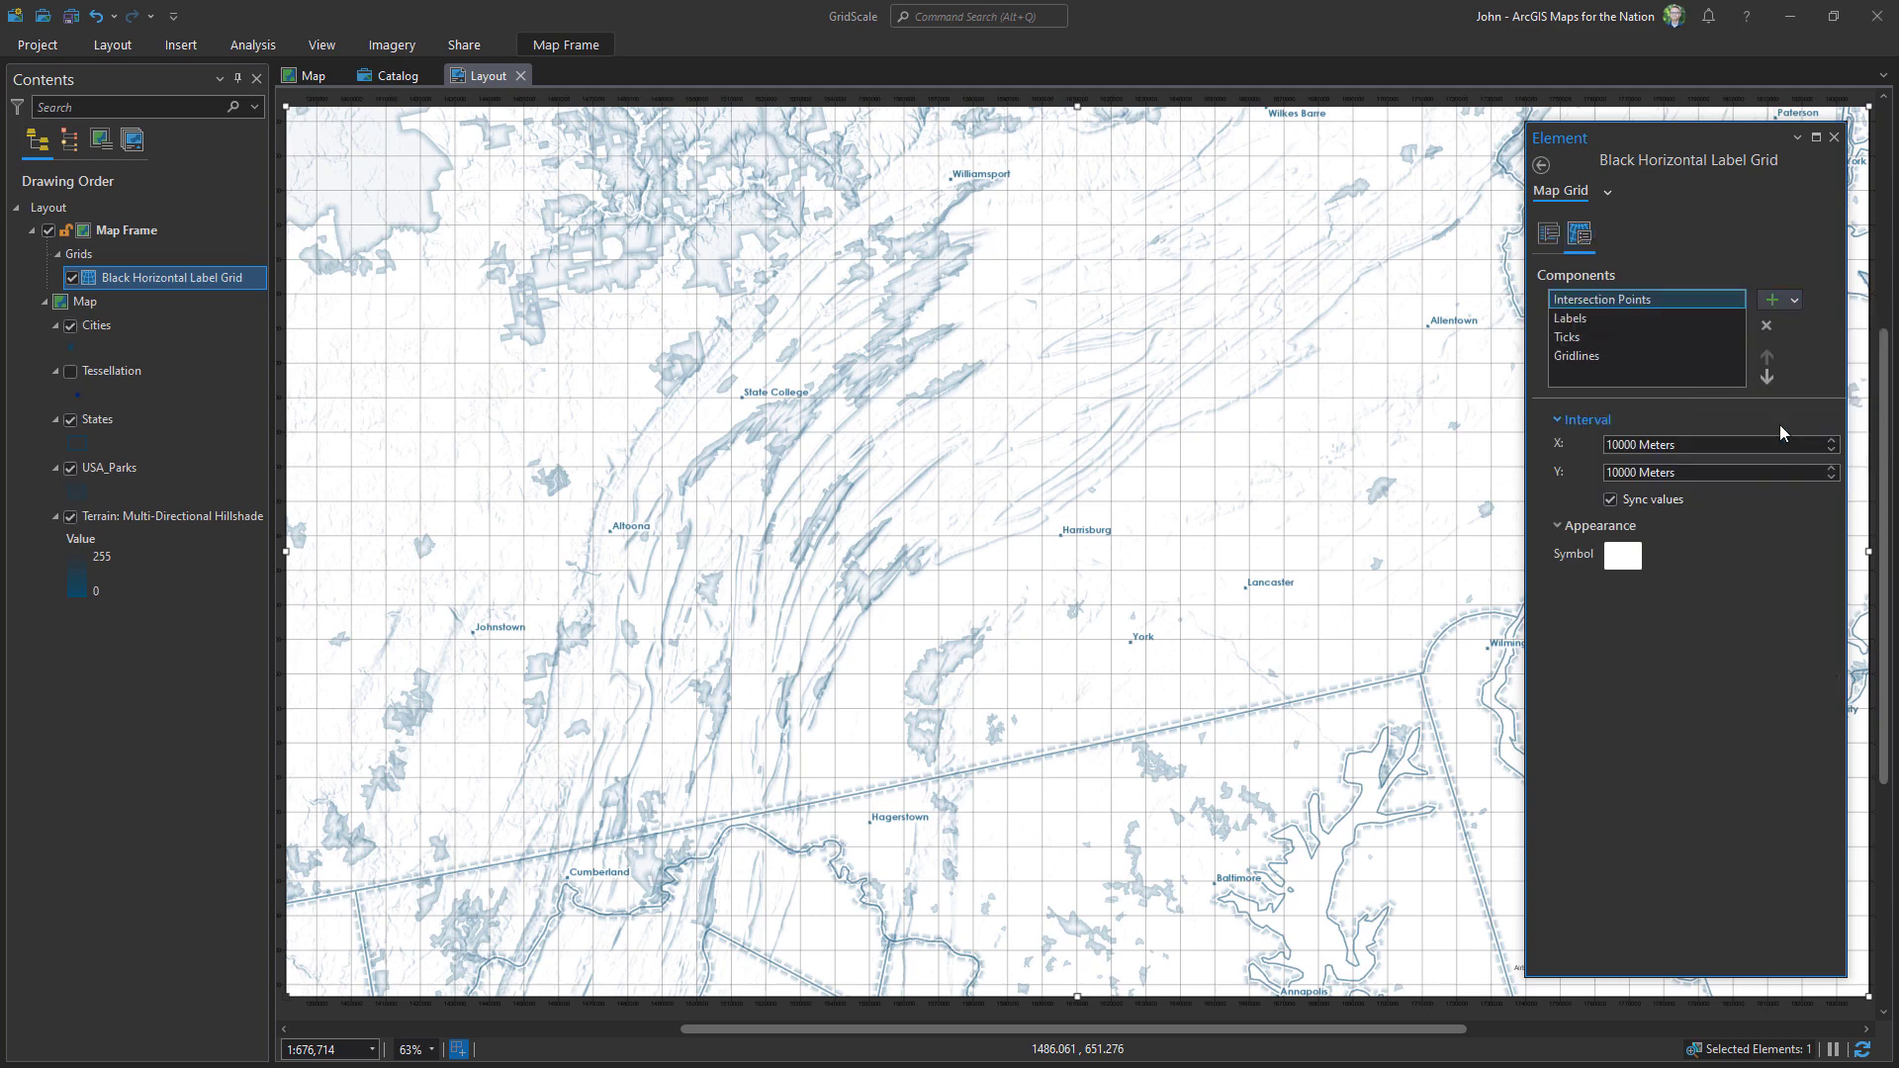
- Delete the grid's Labels, Ticks and Gridlines components, leaving only intersection points
{"action": "left_click", "coordinate": [1673, 319]}
{"action": "left_click", "coordinate": [1766, 325]}
{"action": "left_click", "coordinate": [1766, 325]}
{"action": "left_click", "coordinate": [1767, 326]}
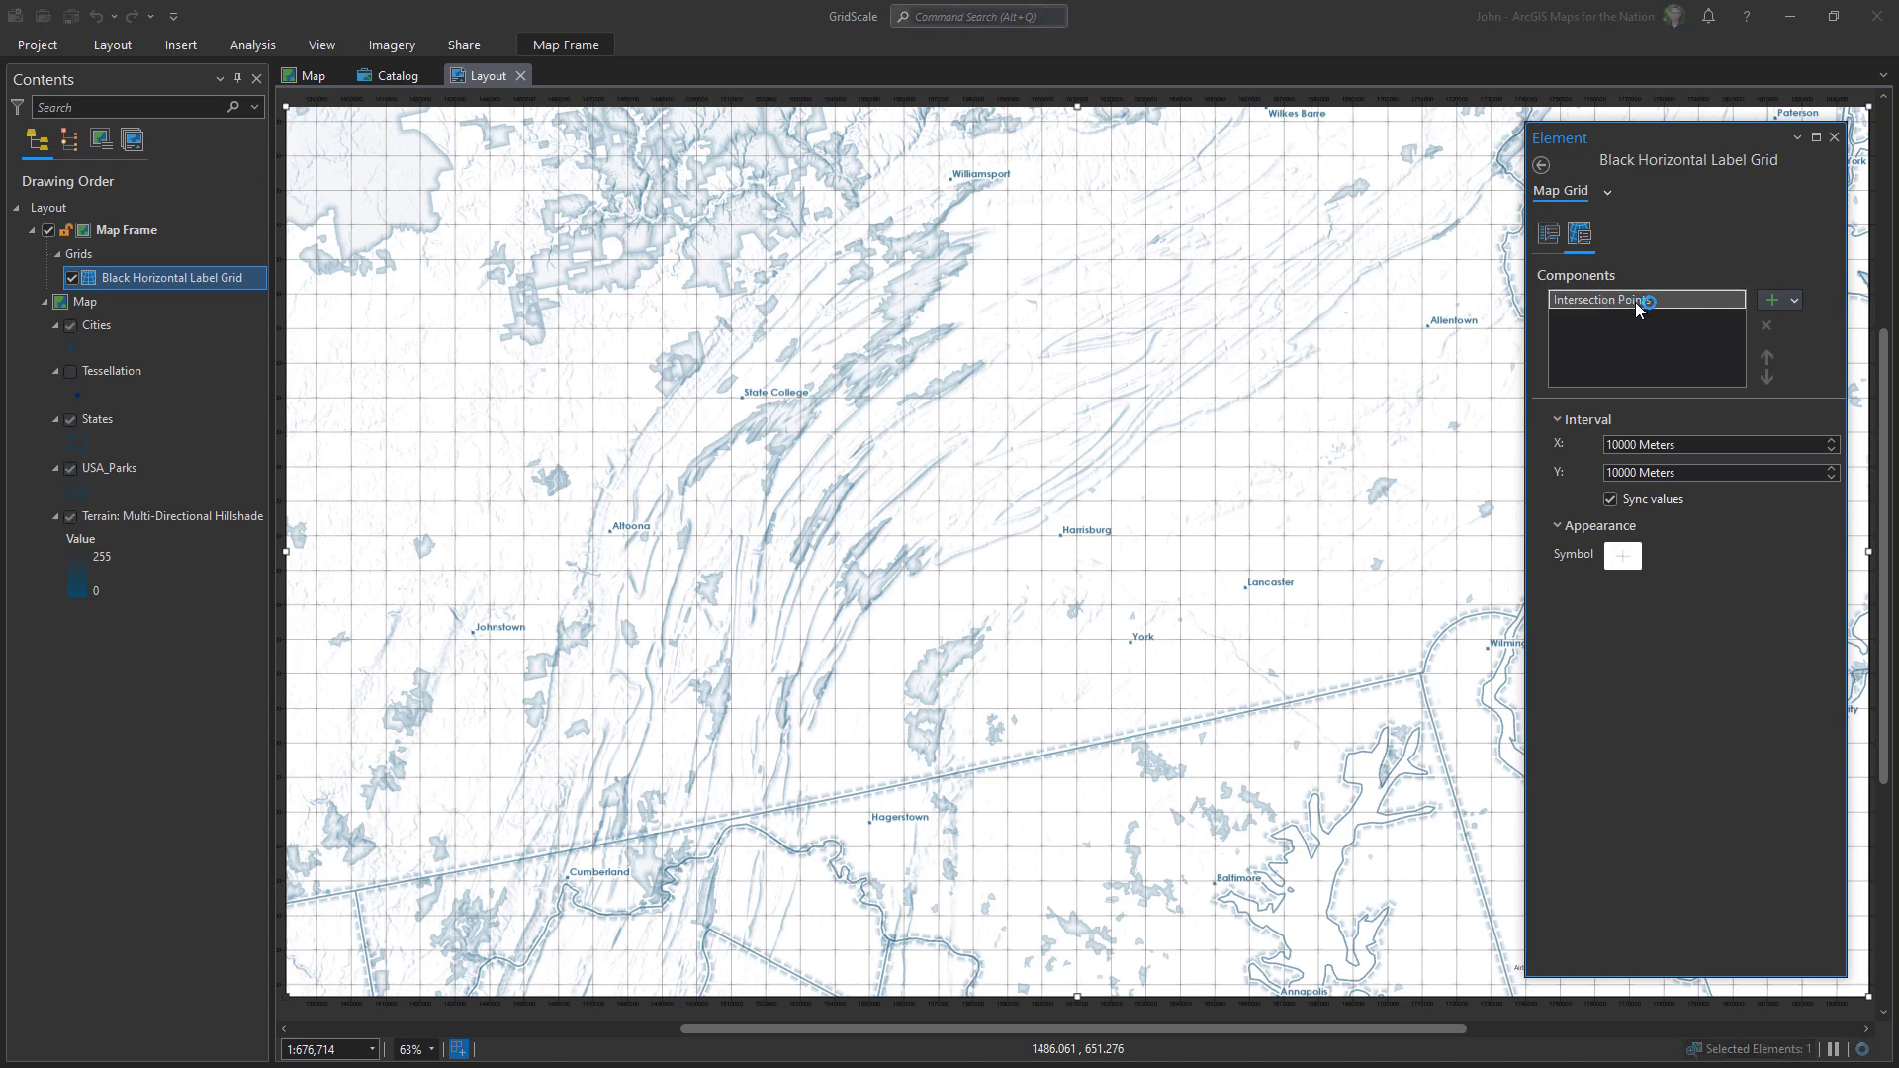
- Give the grid's intersection points a 4 pt dark-blue circle marker and apply it
{"action": "left_click", "coordinate": [1616, 555]}
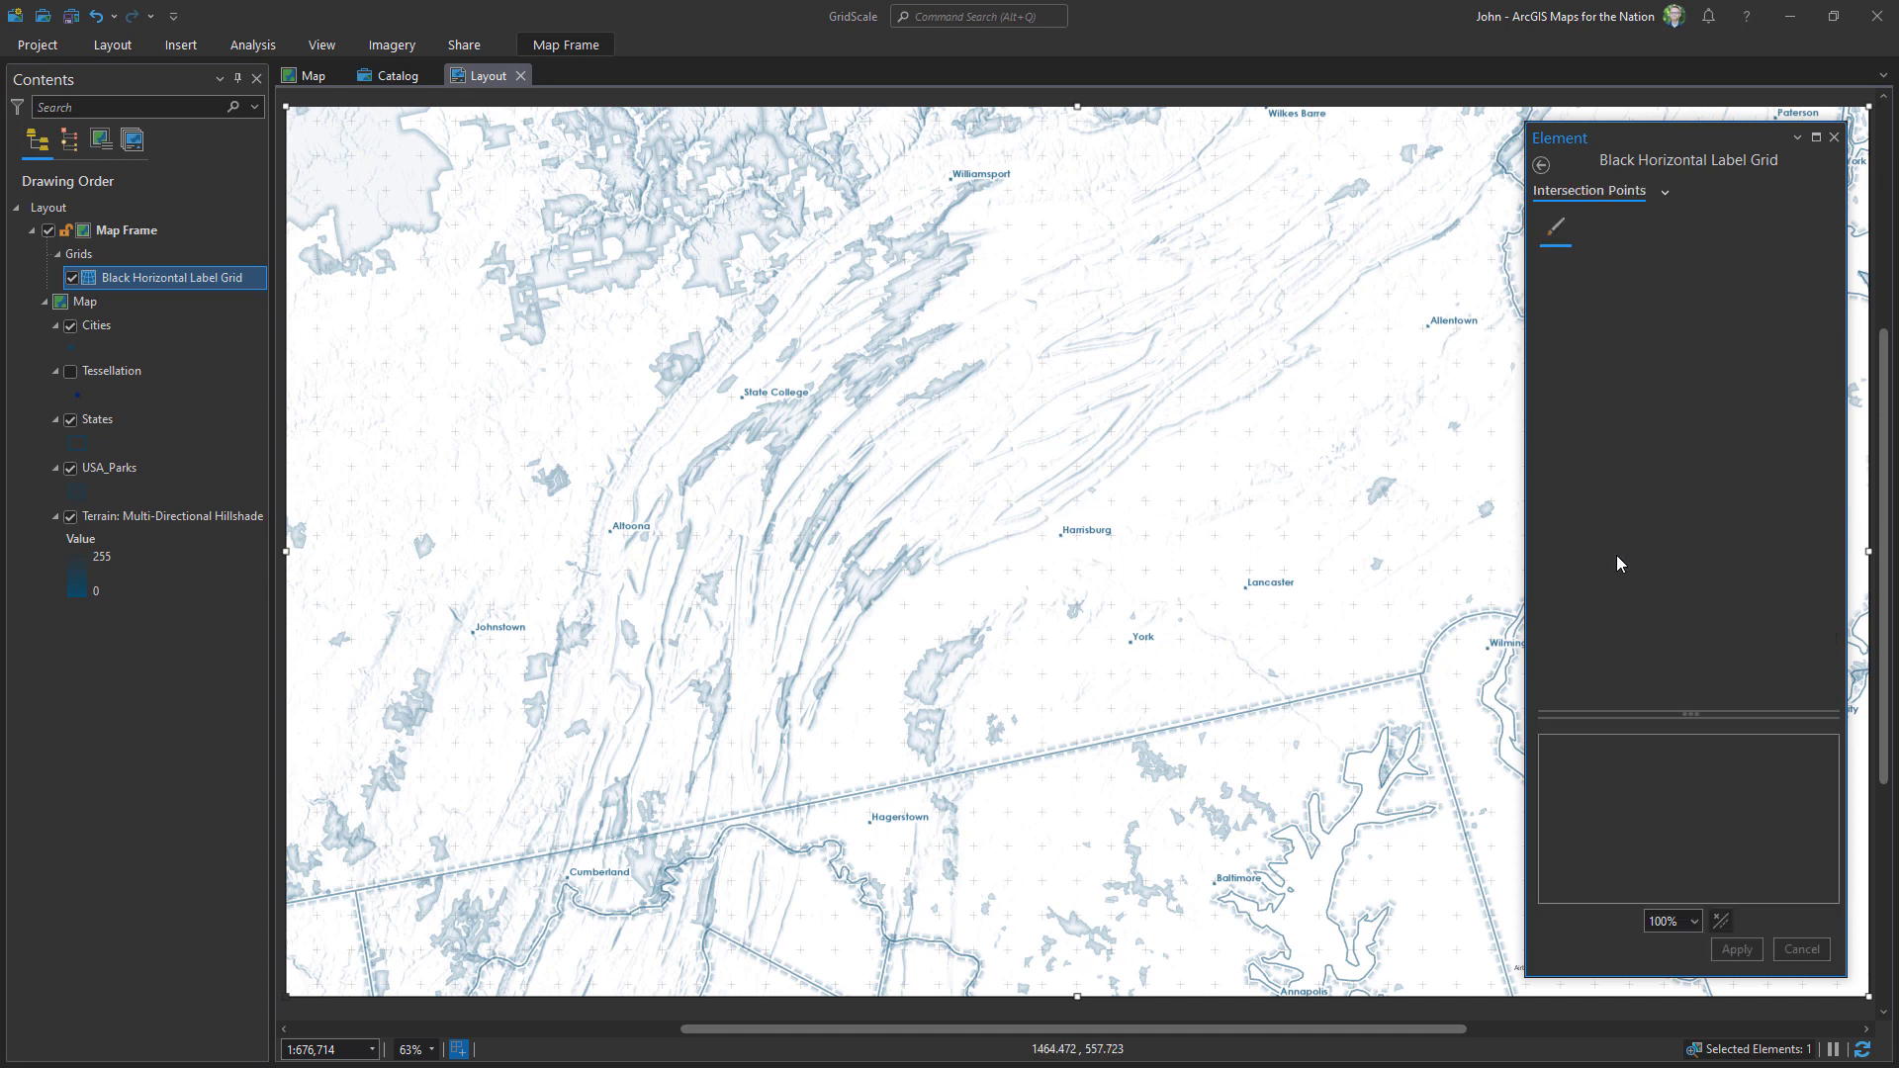
{"action": "left_click", "coordinate": [1586, 227]}
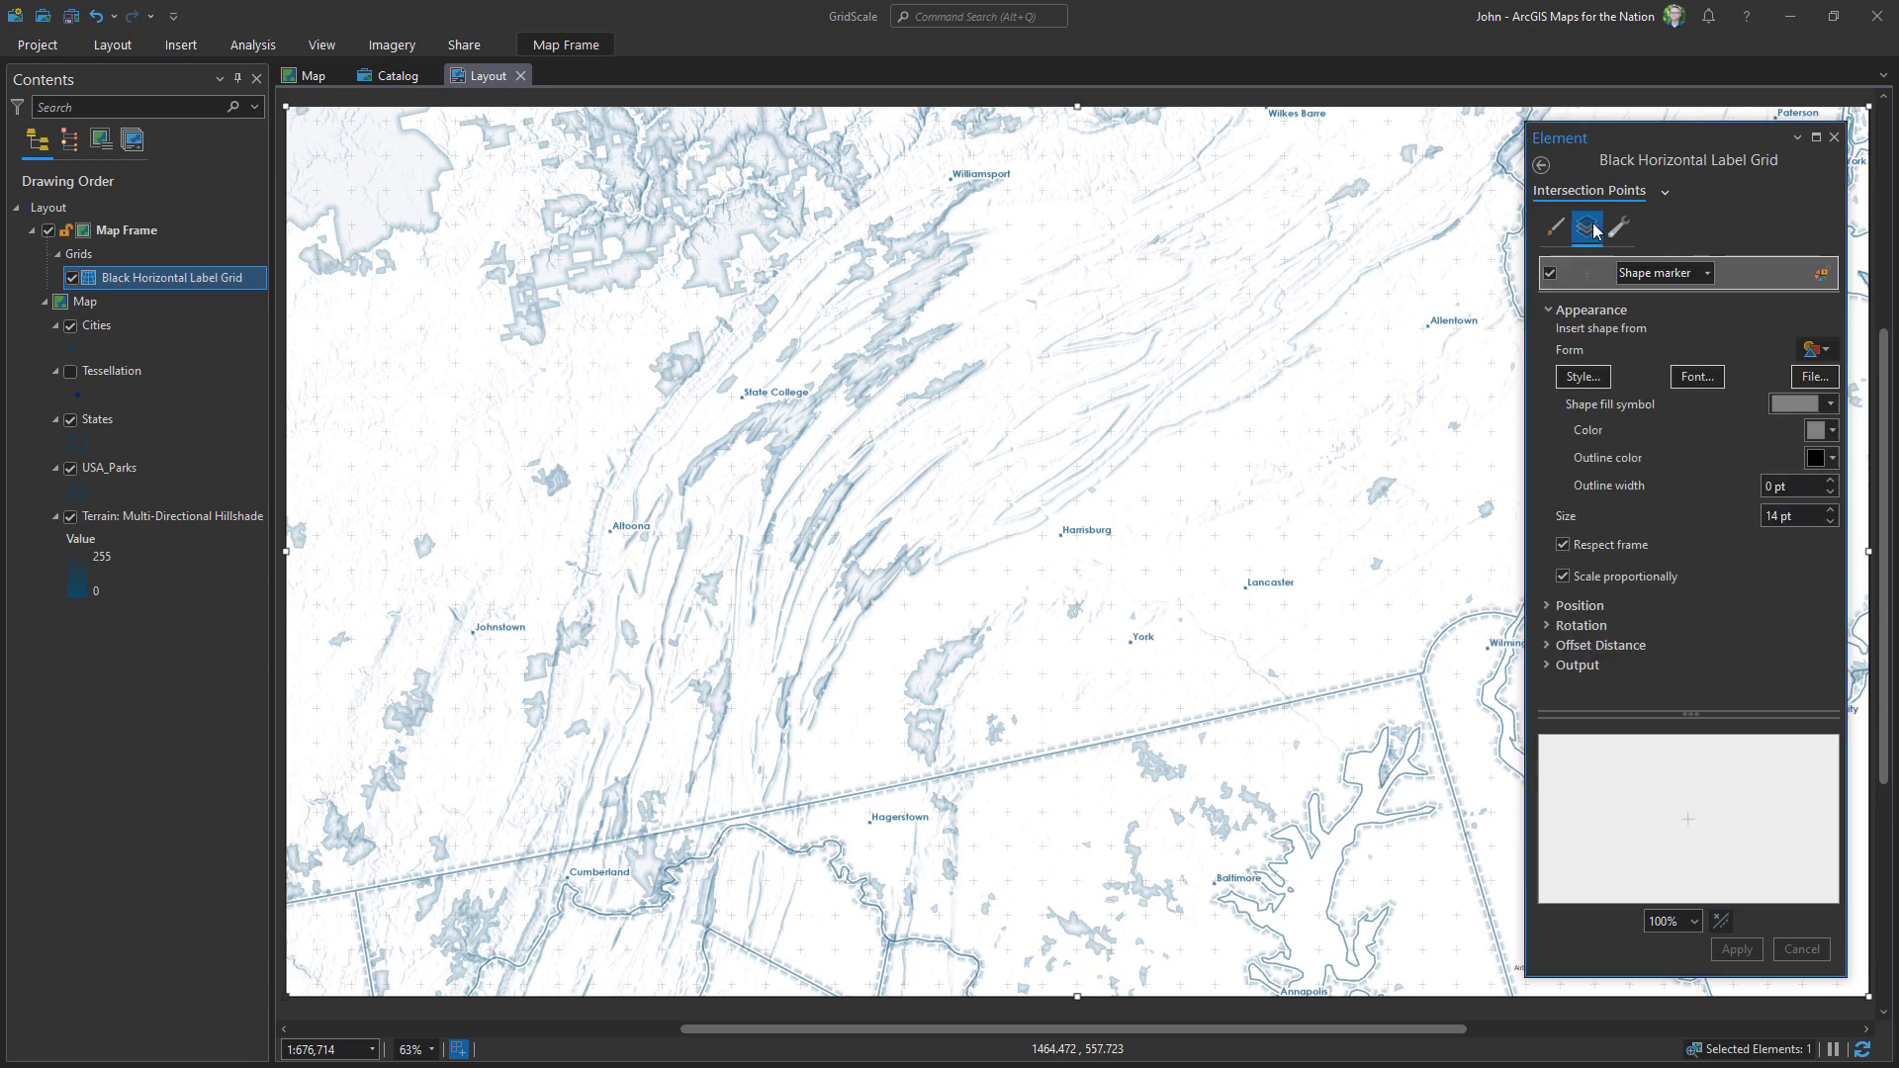
{"action": "left_click", "coordinate": [1810, 350]}
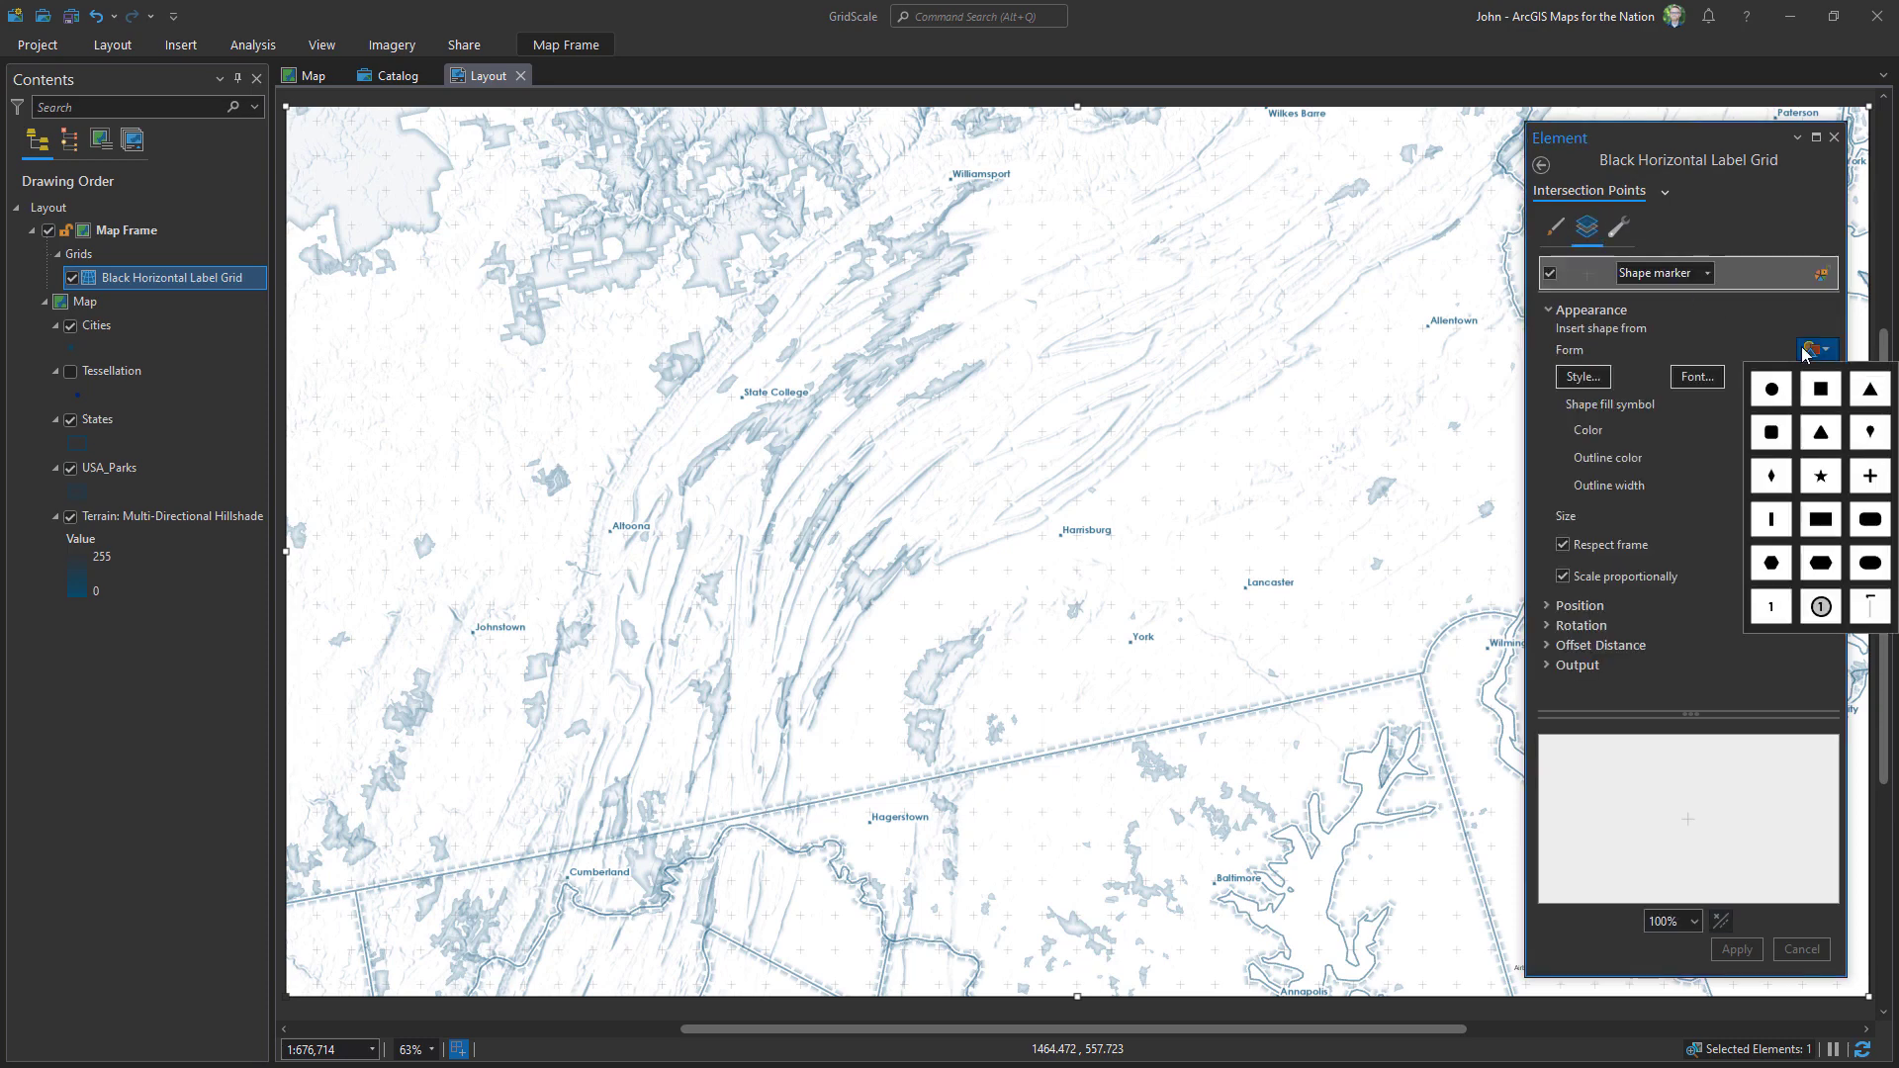
{"action": "left_click", "coordinate": [1771, 389]}
{"action": "left_click", "coordinate": [1816, 431]}
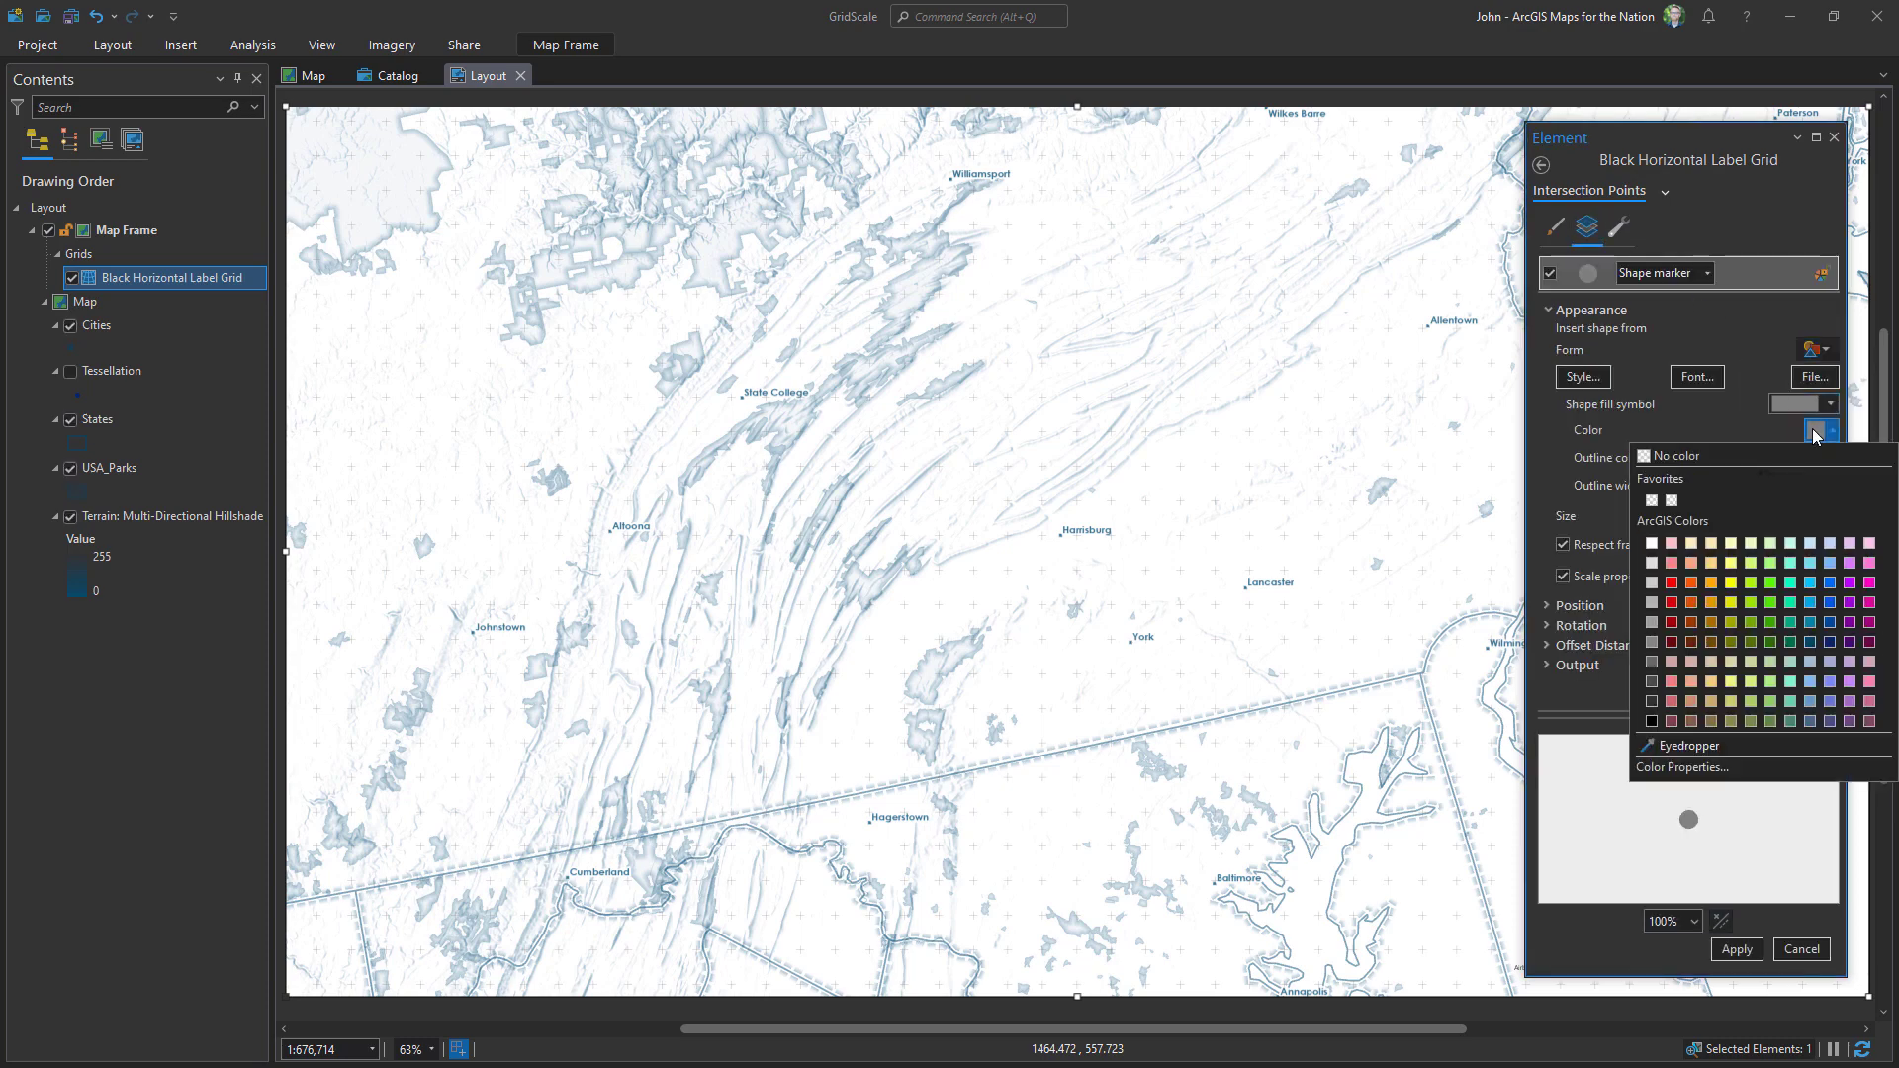
{"action": "left_click", "coordinate": [1829, 642]}
{"action": "type", "text": "4"}
{"action": "key", "text": "Tab"}
{"action": "left_click", "coordinate": [1737, 950]}
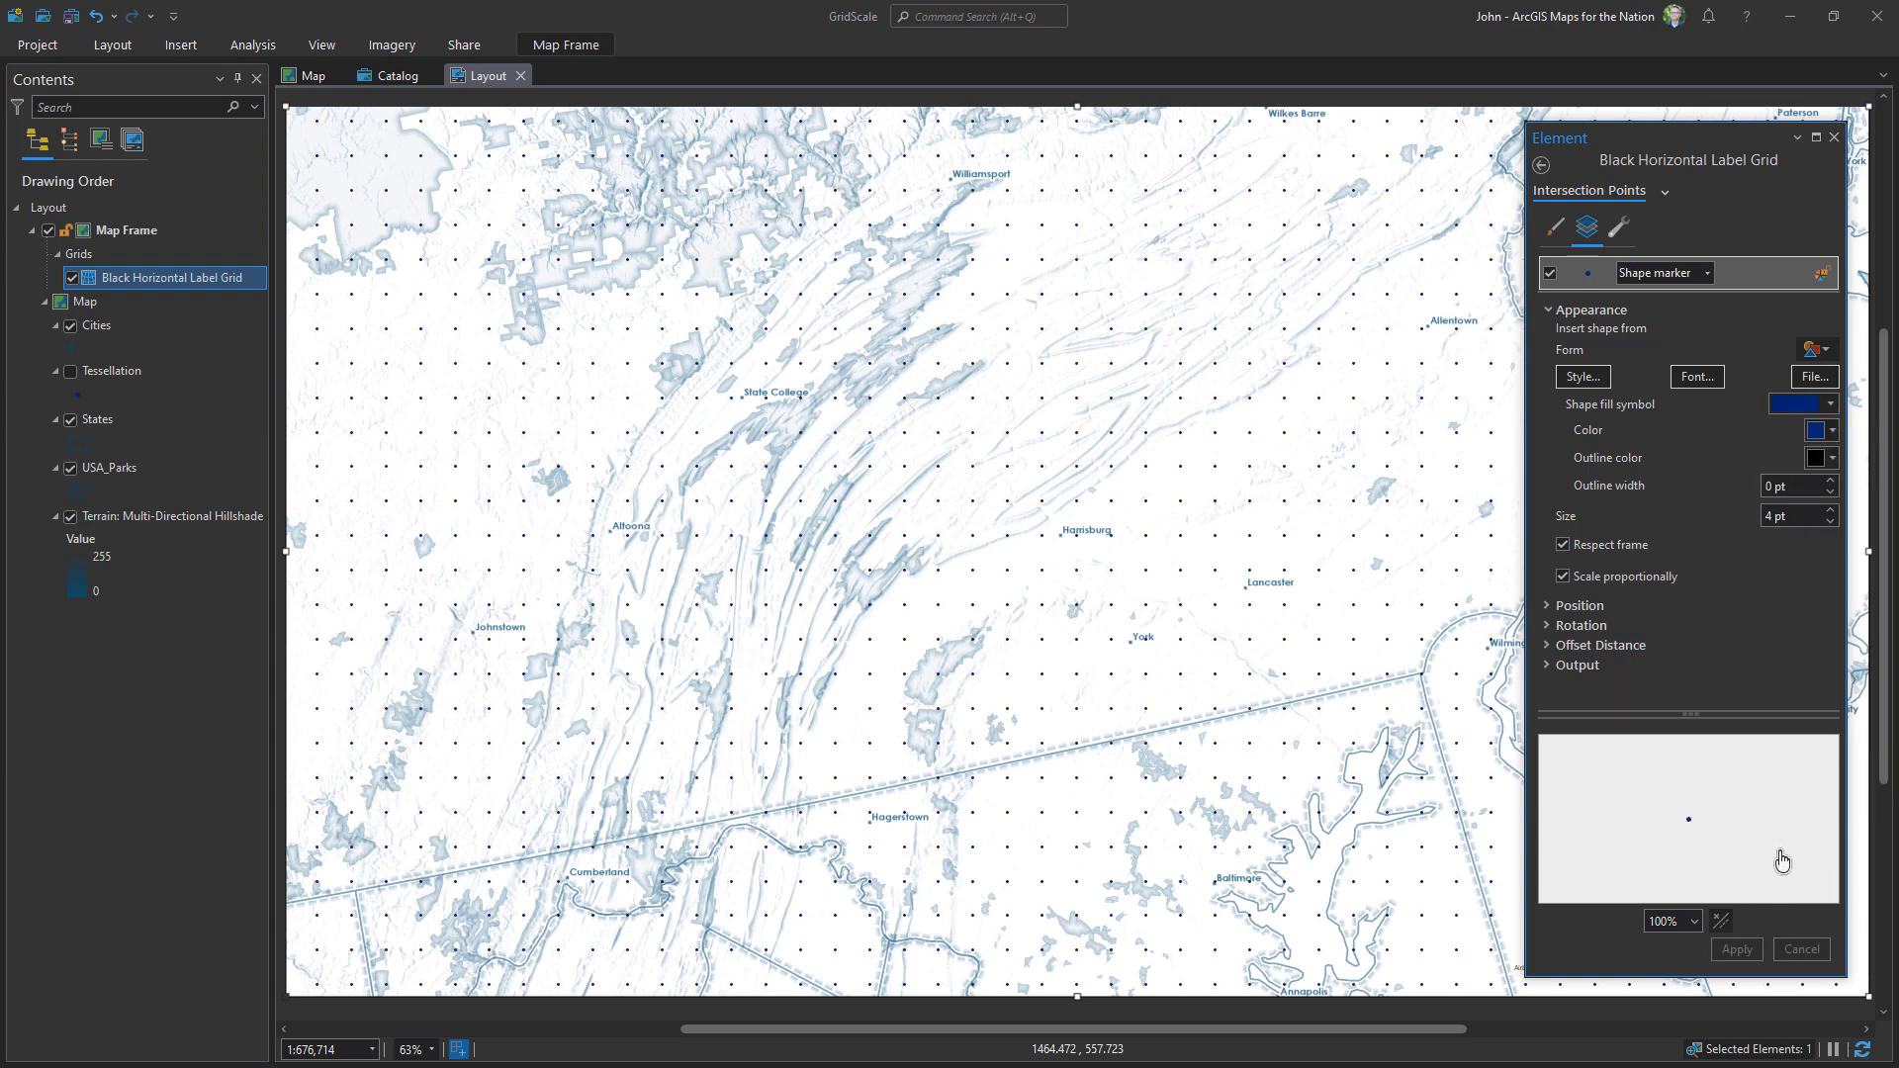
{"action": "left_click", "coordinate": [1541, 165]}
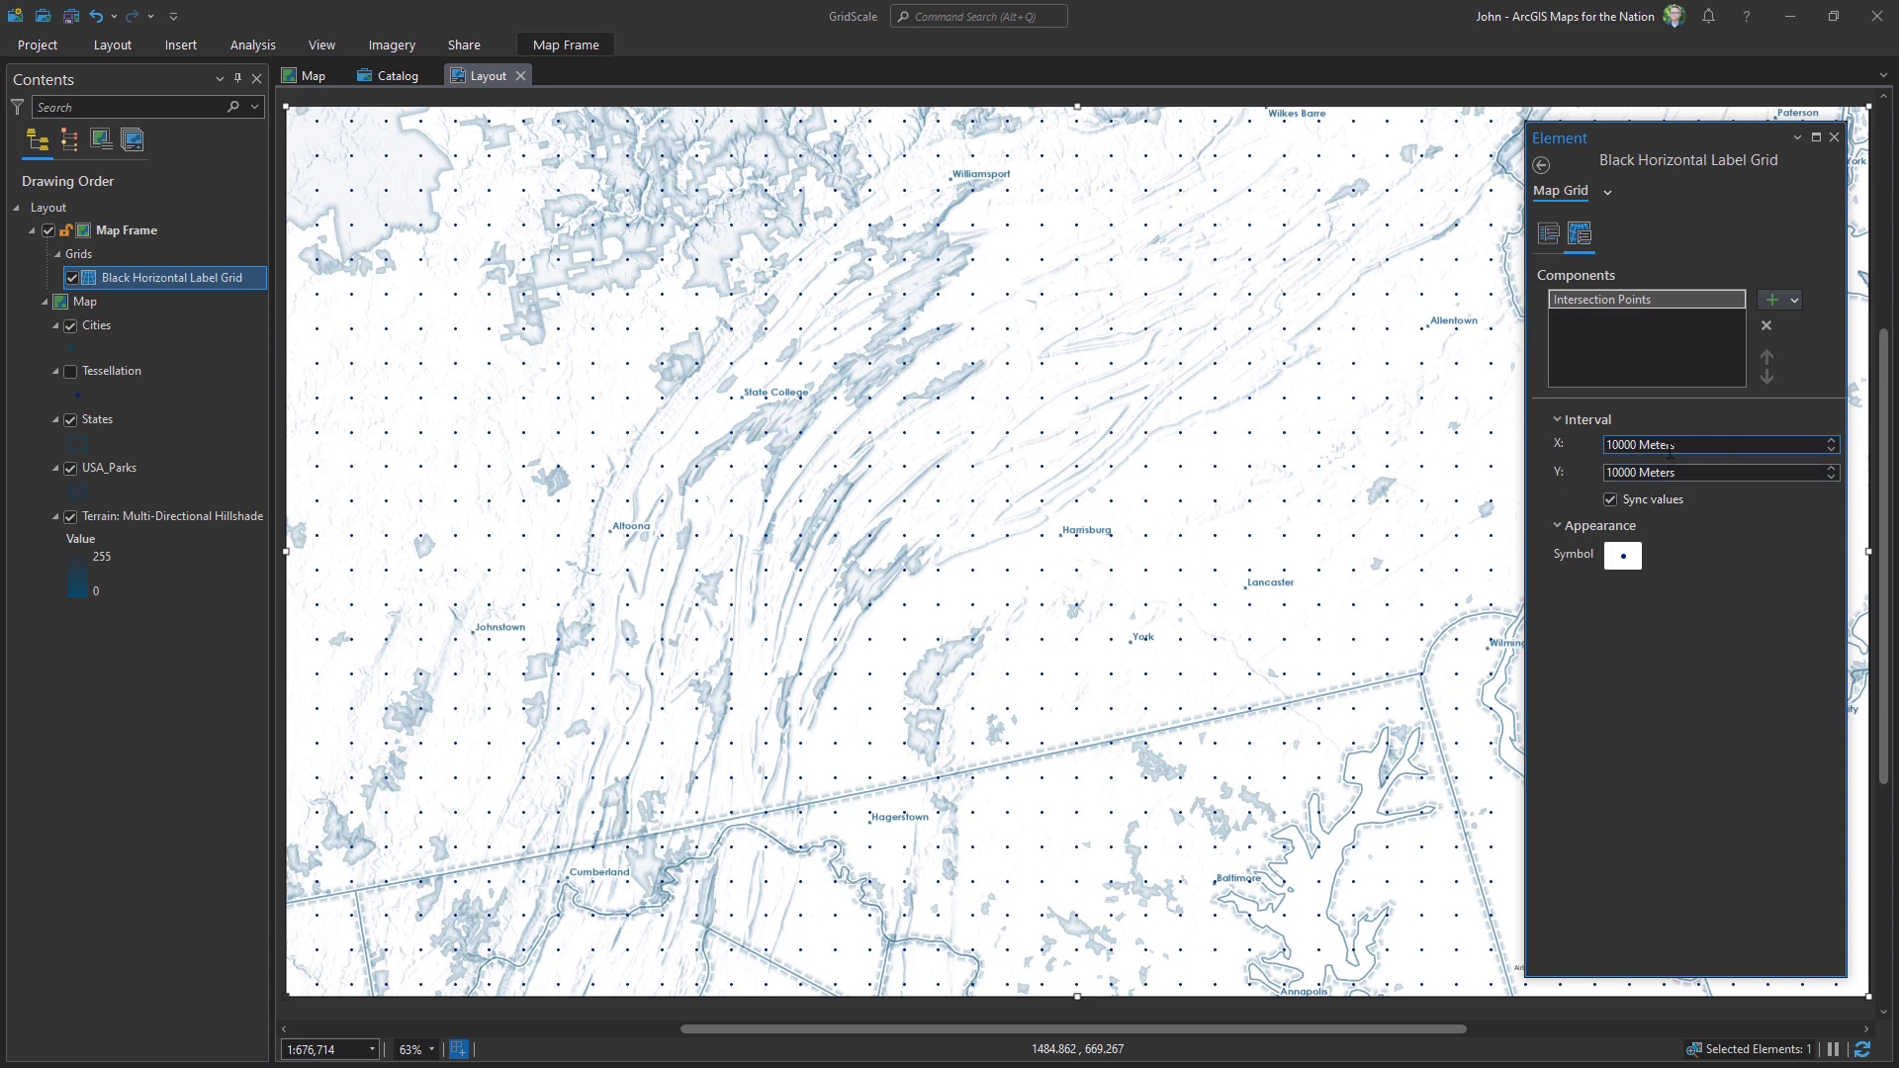
{"action": "left_click_drag", "start_coordinate": [1639, 445], "coordinate": [1686, 444]}
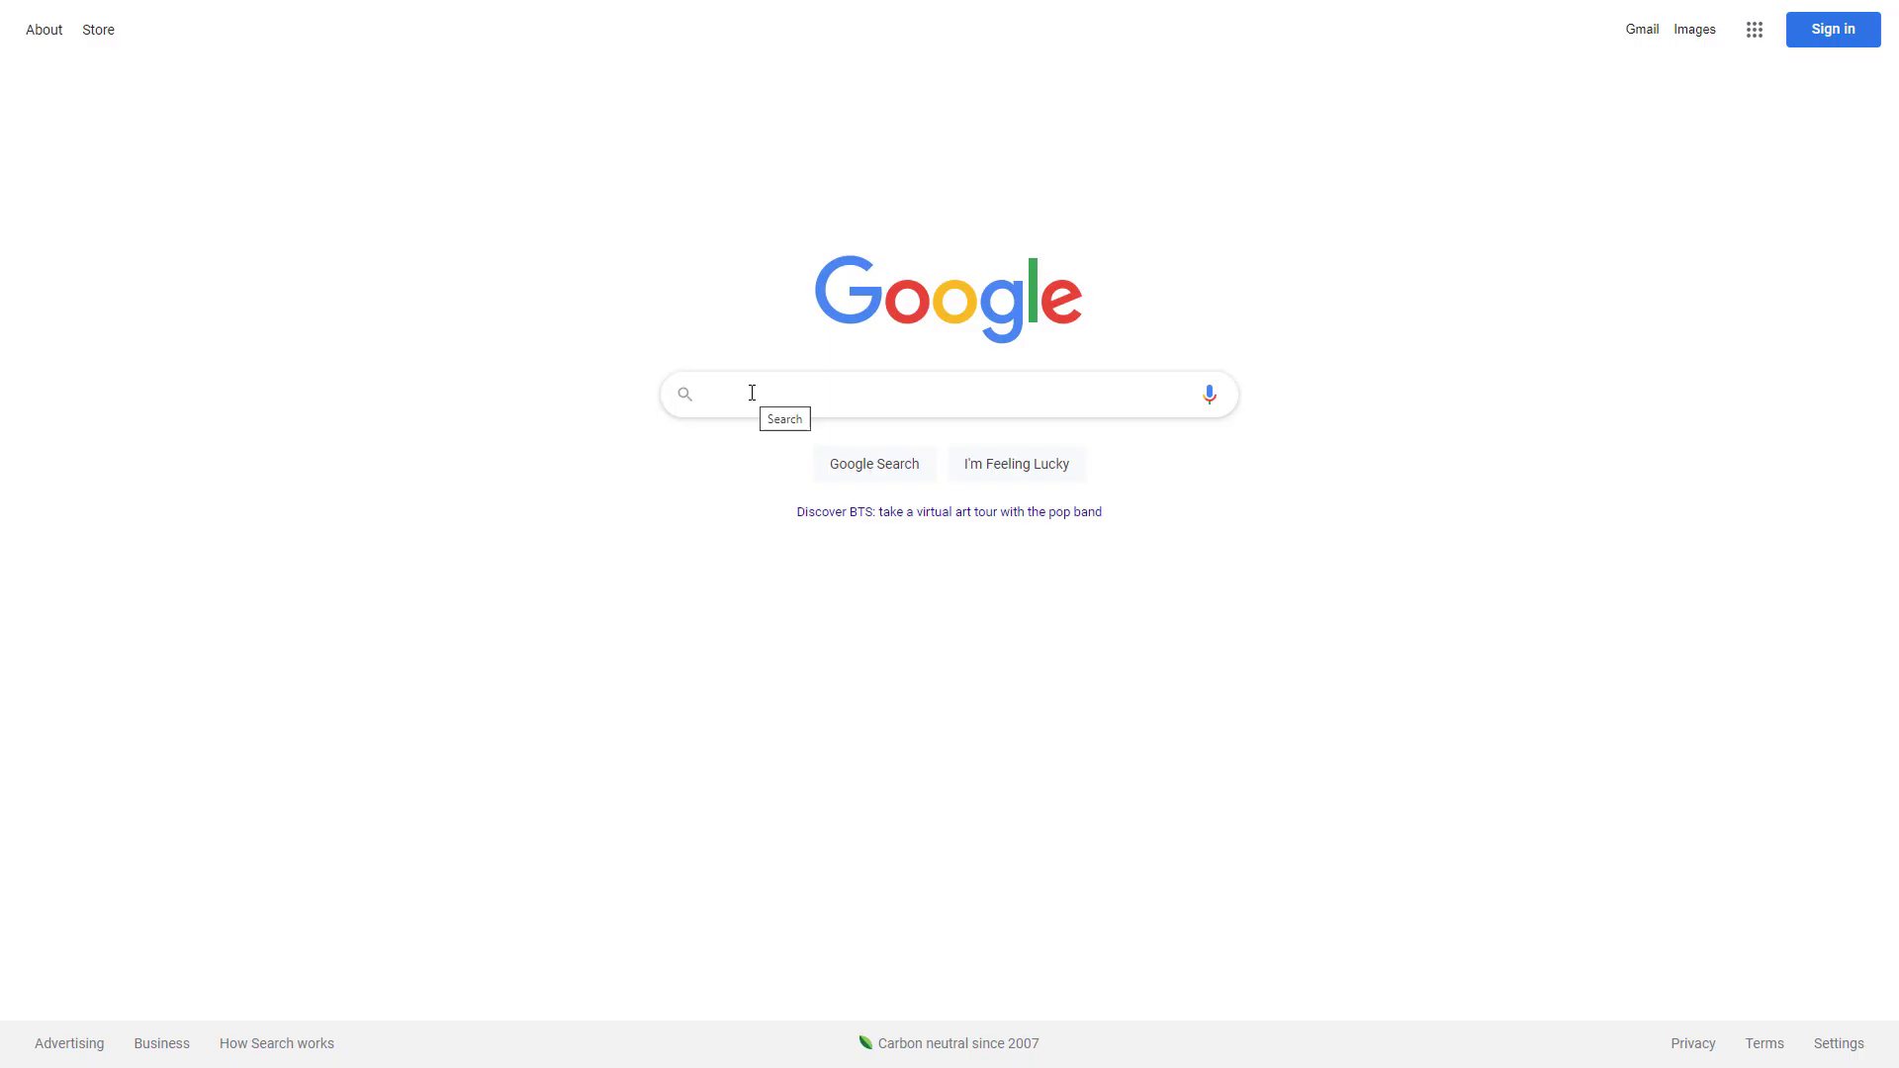
- Search Google for 'how many meters in five miles' to get the 8046.72 meter conversion
{"action": "left_click", "coordinate": [751, 392]}
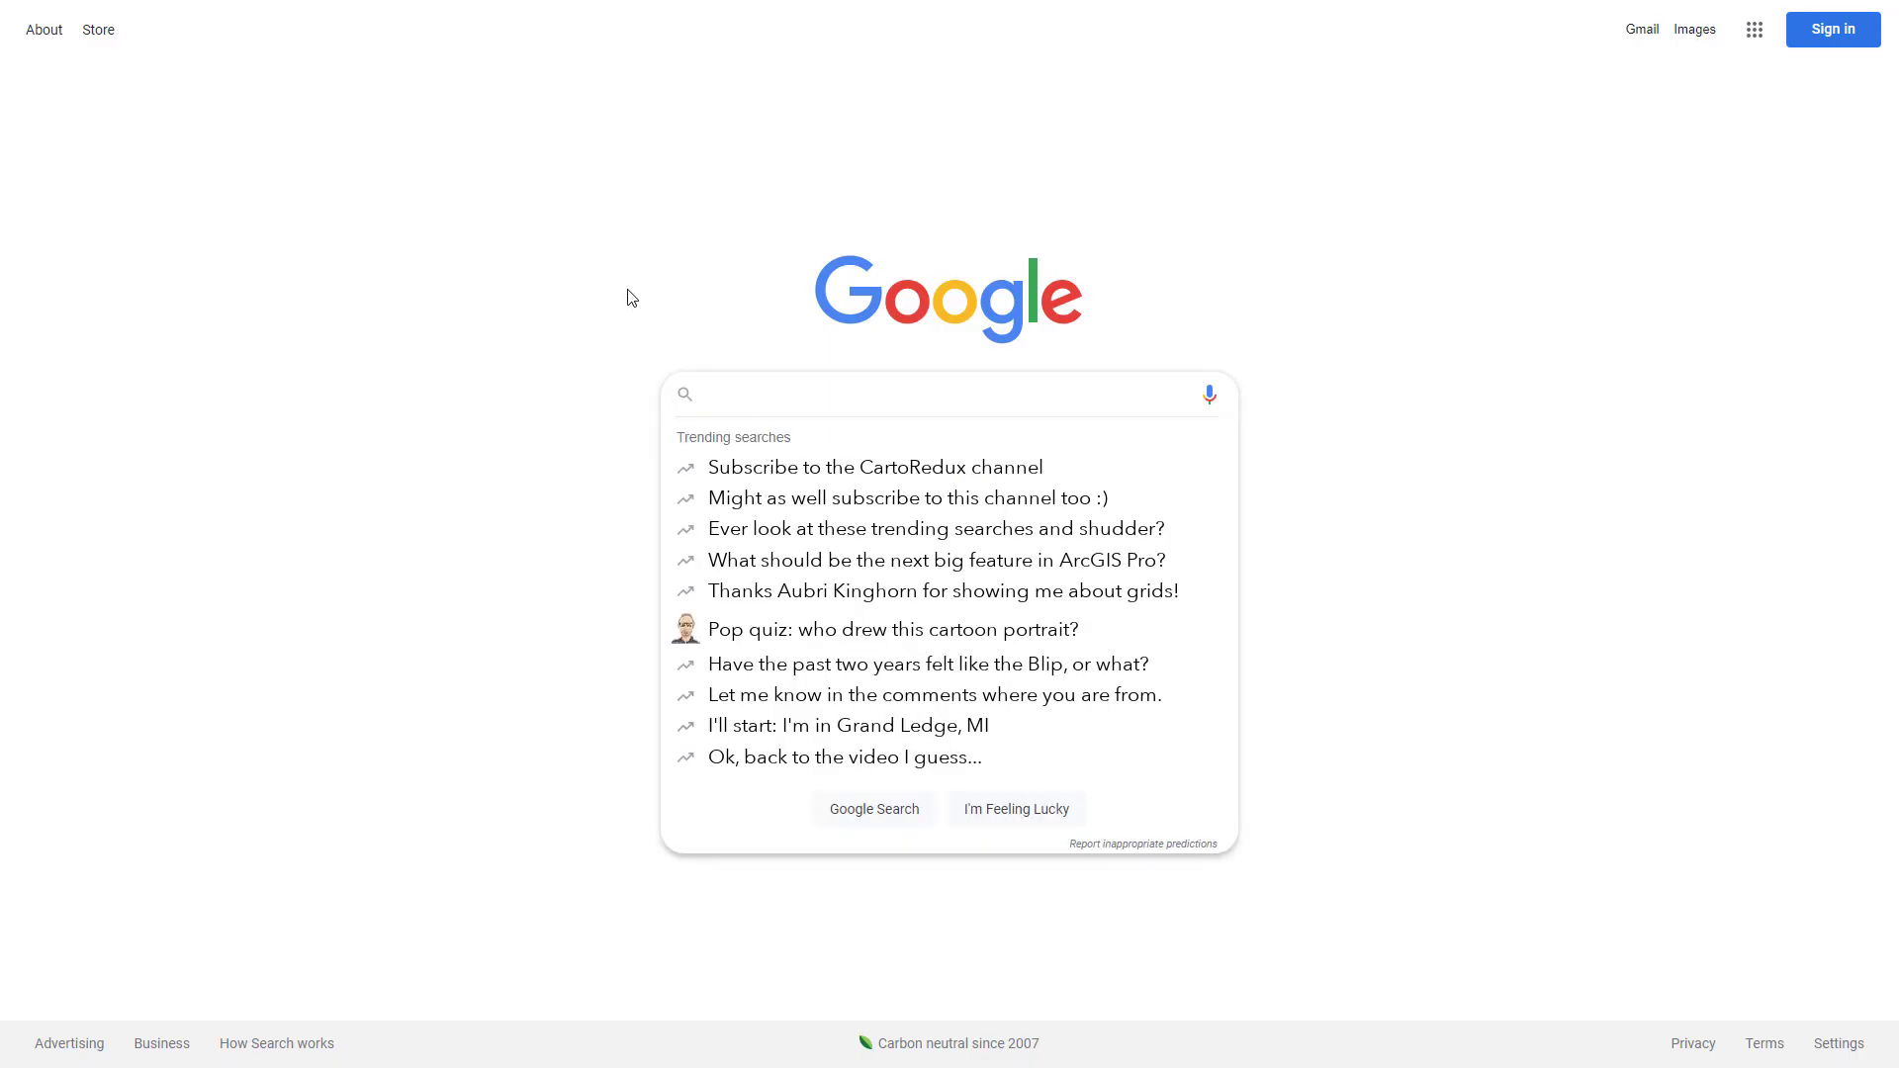
{"action": "type", "text": "how many m"}
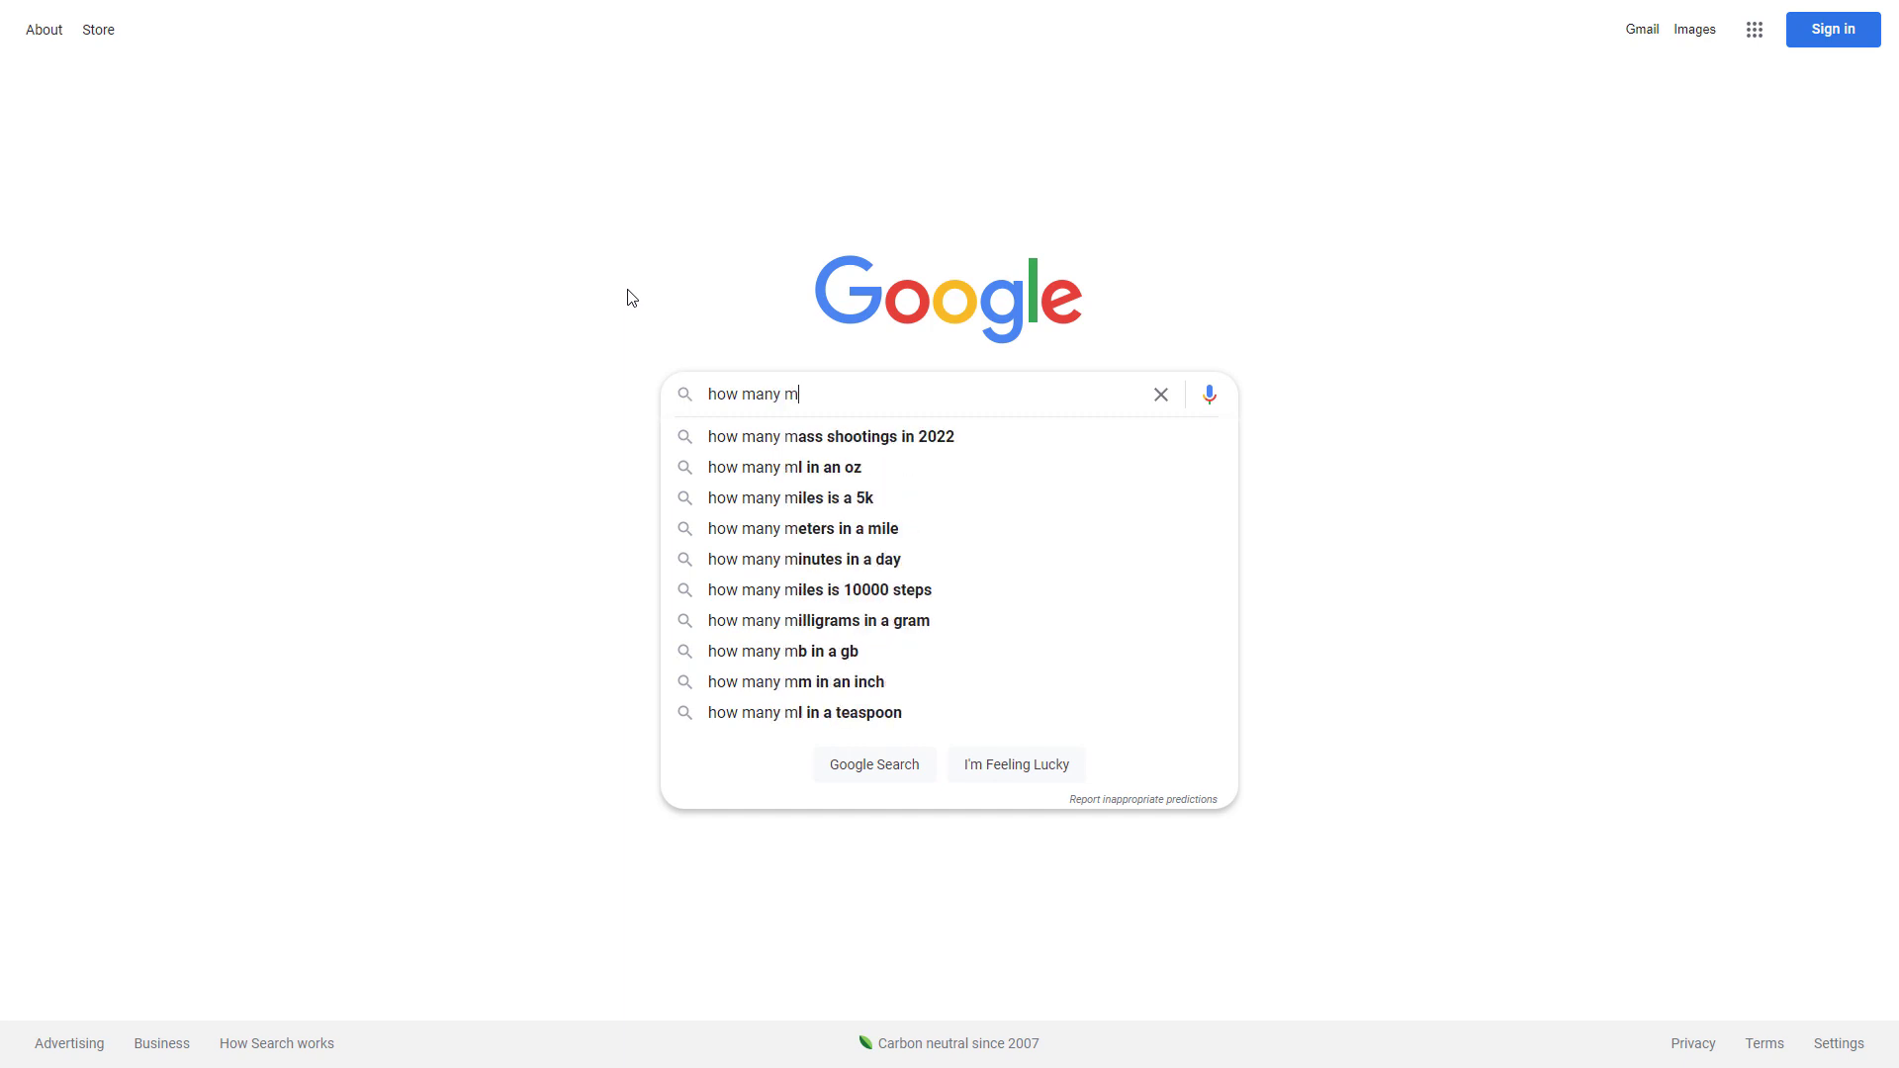
{"action": "type", "text": "eters in fiv"}
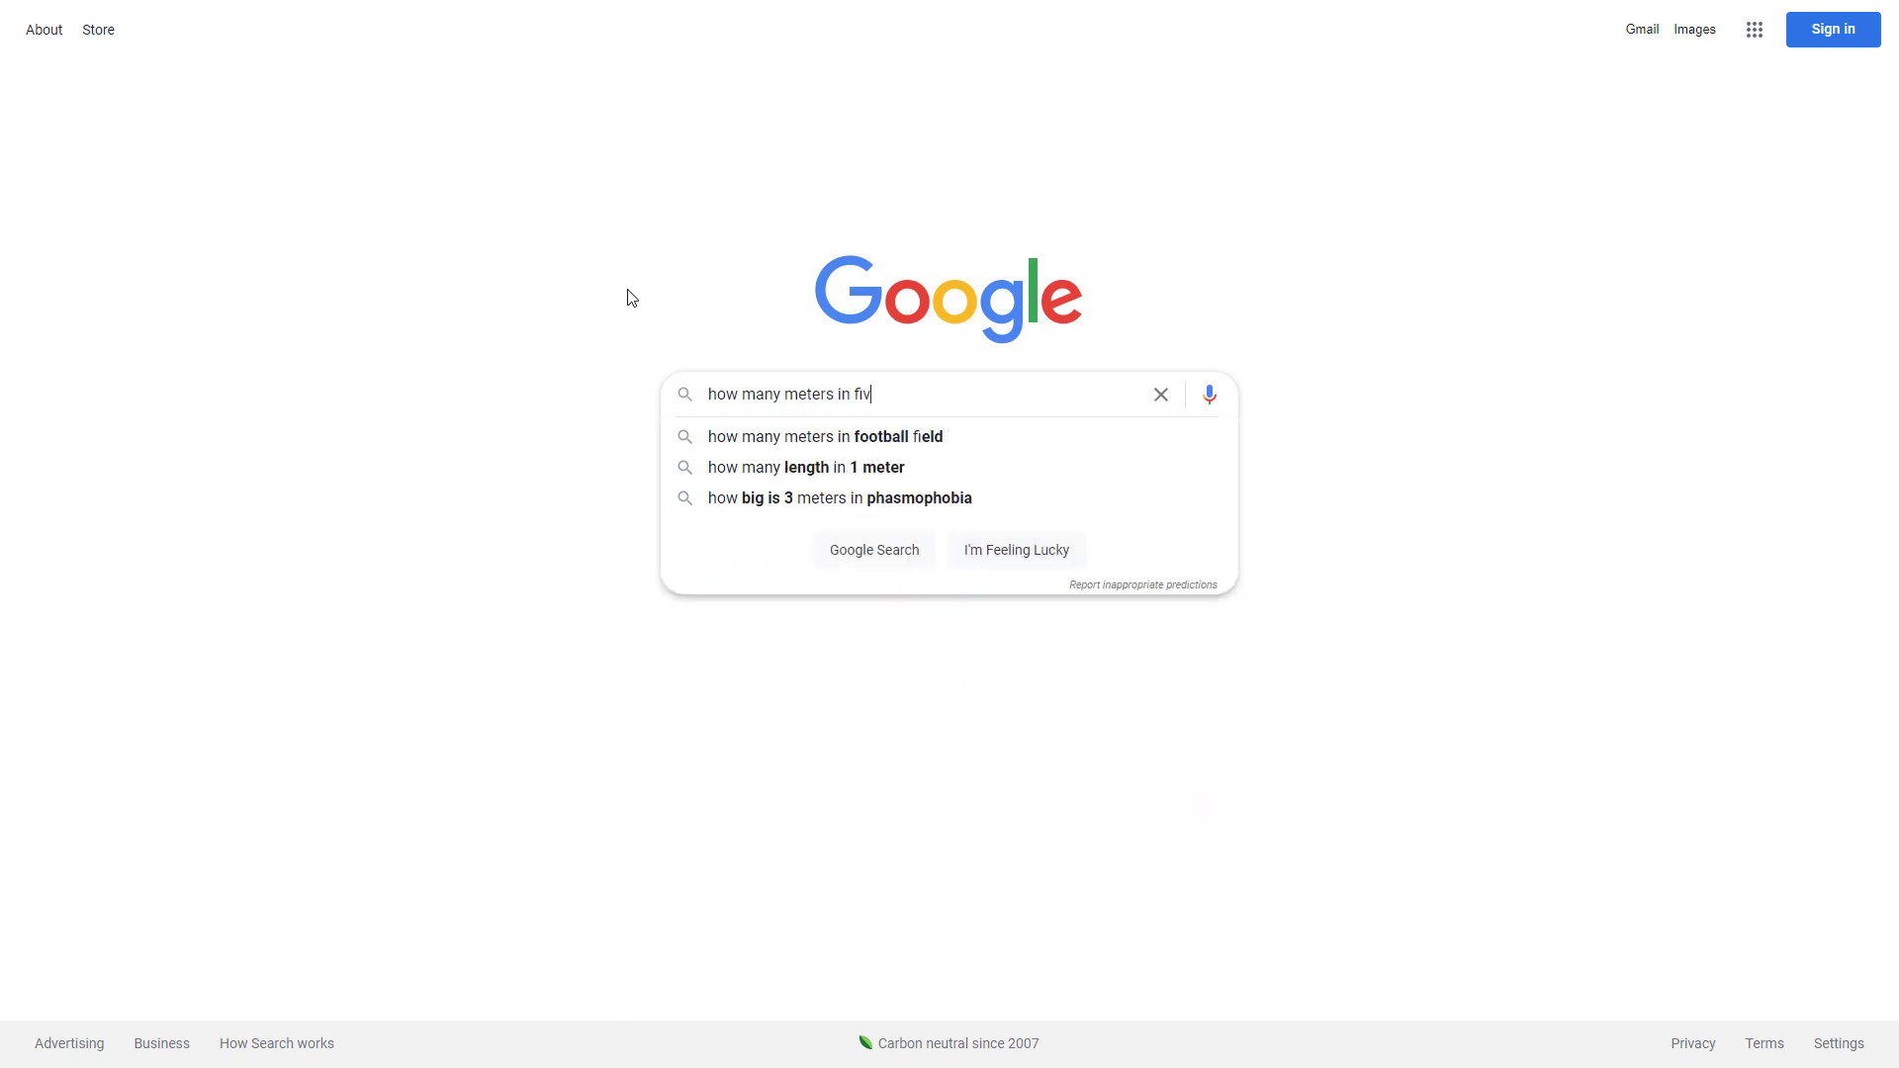
{"action": "type", "text": "e miles"}
{"action": "key", "text": "Return"}
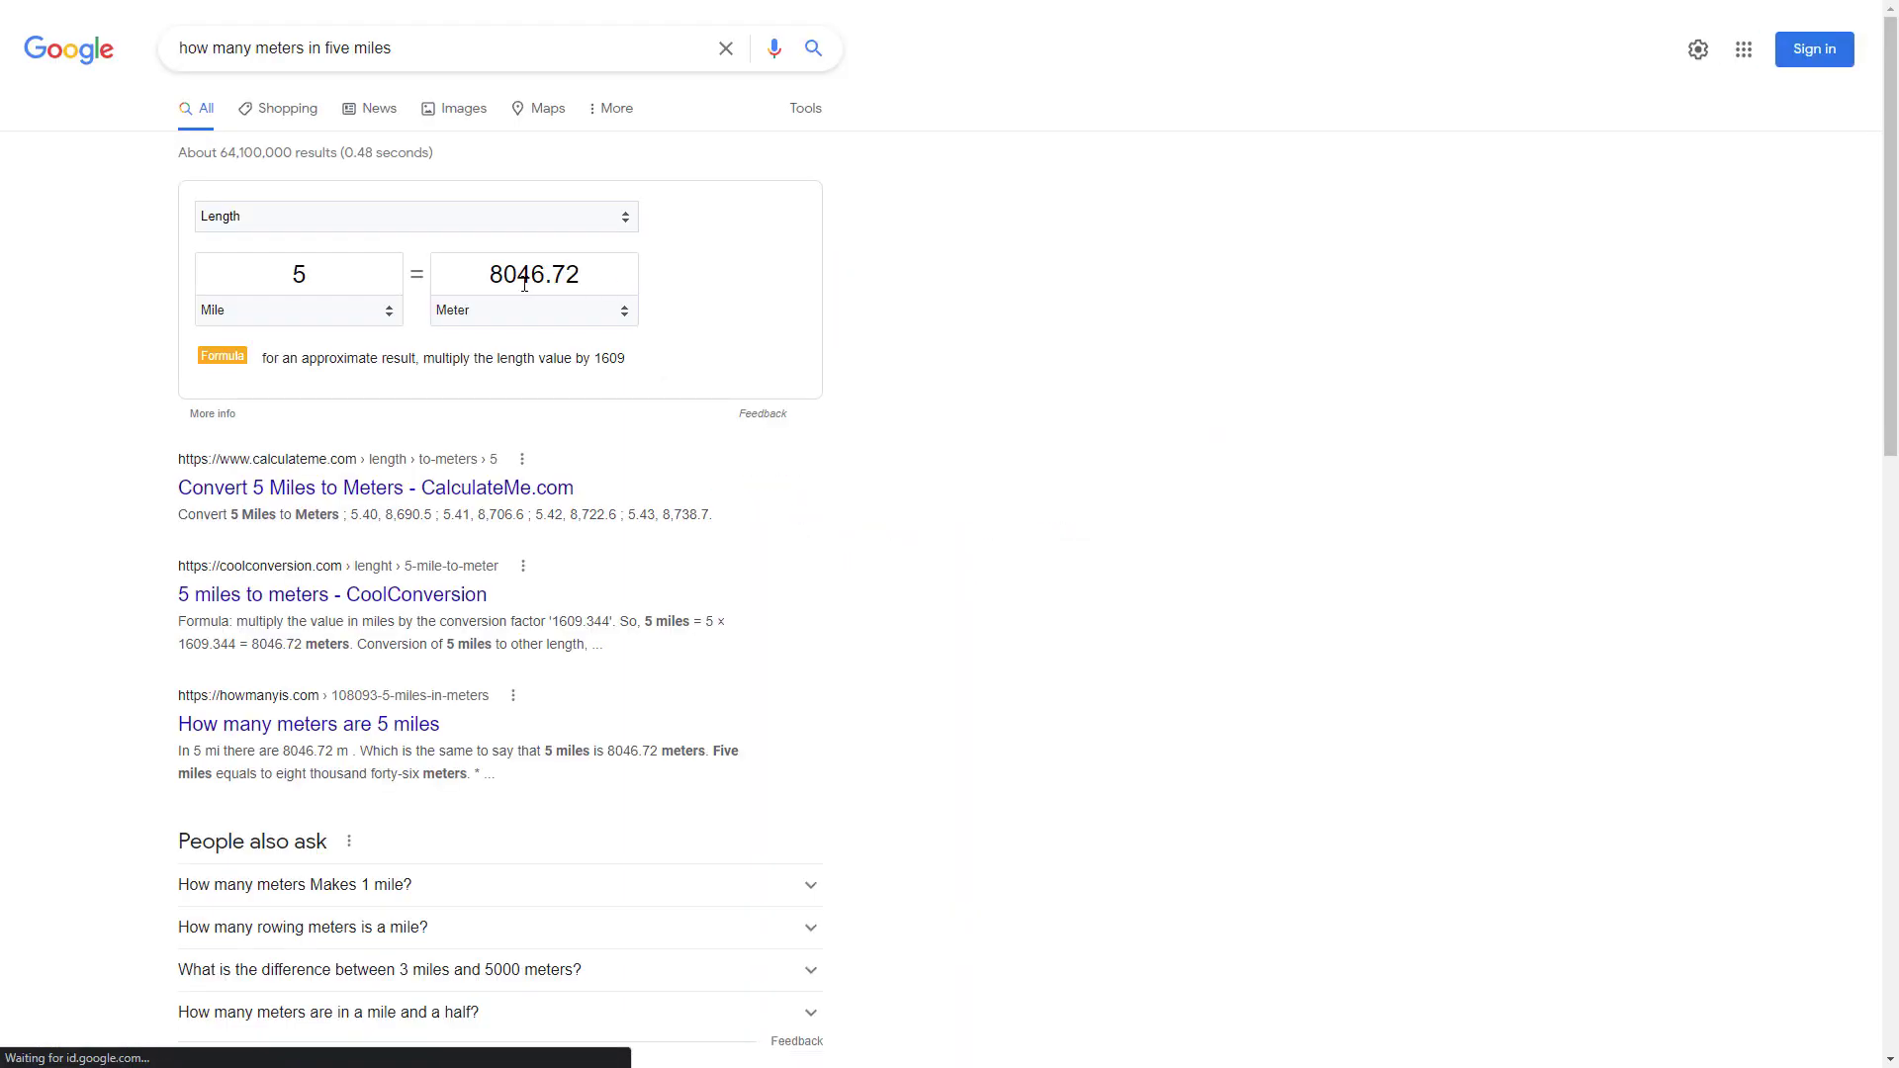
- Copy the 8046.72 result and paste it as the grid's X interval, syncing Y
{"action": "left_click_drag", "start_coordinate": [492, 274], "coordinate": [591, 276]}
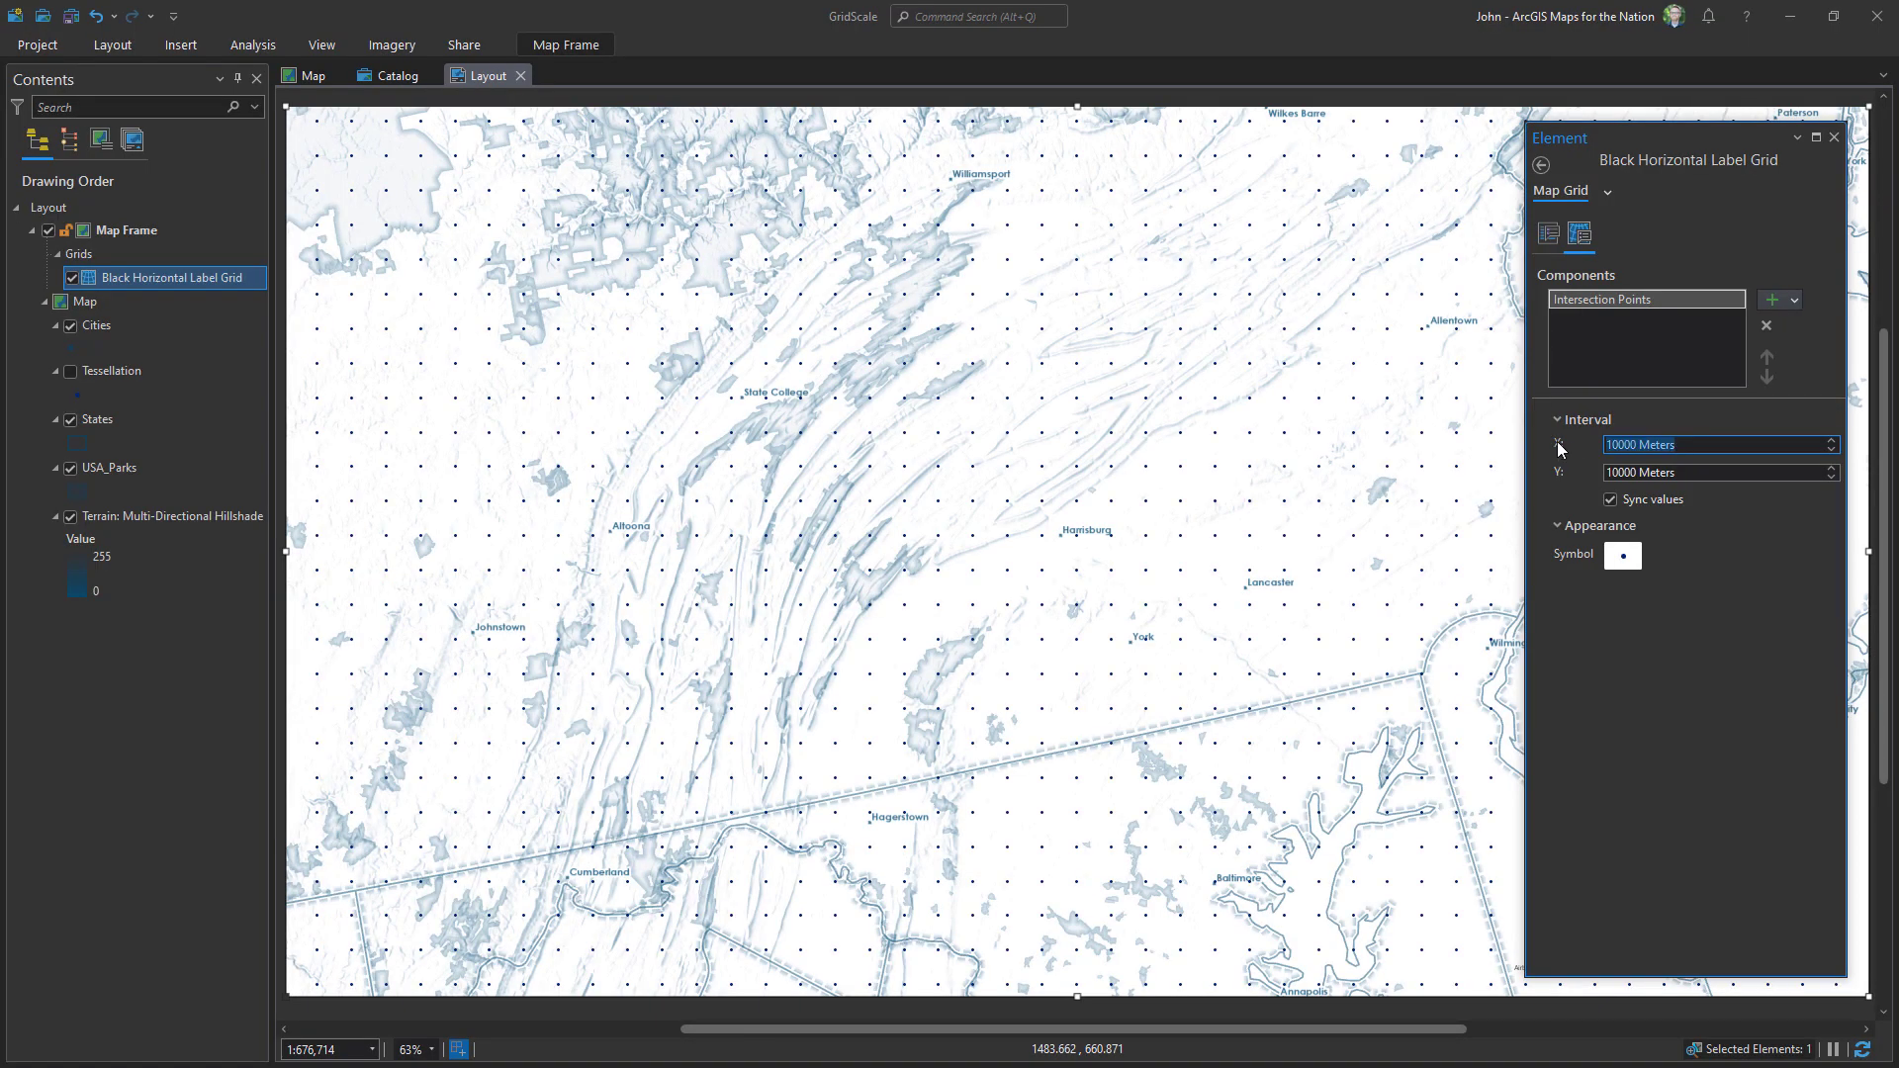
{"action": "type", "text": "8046.72"}
{"action": "key", "text": "Tab"}
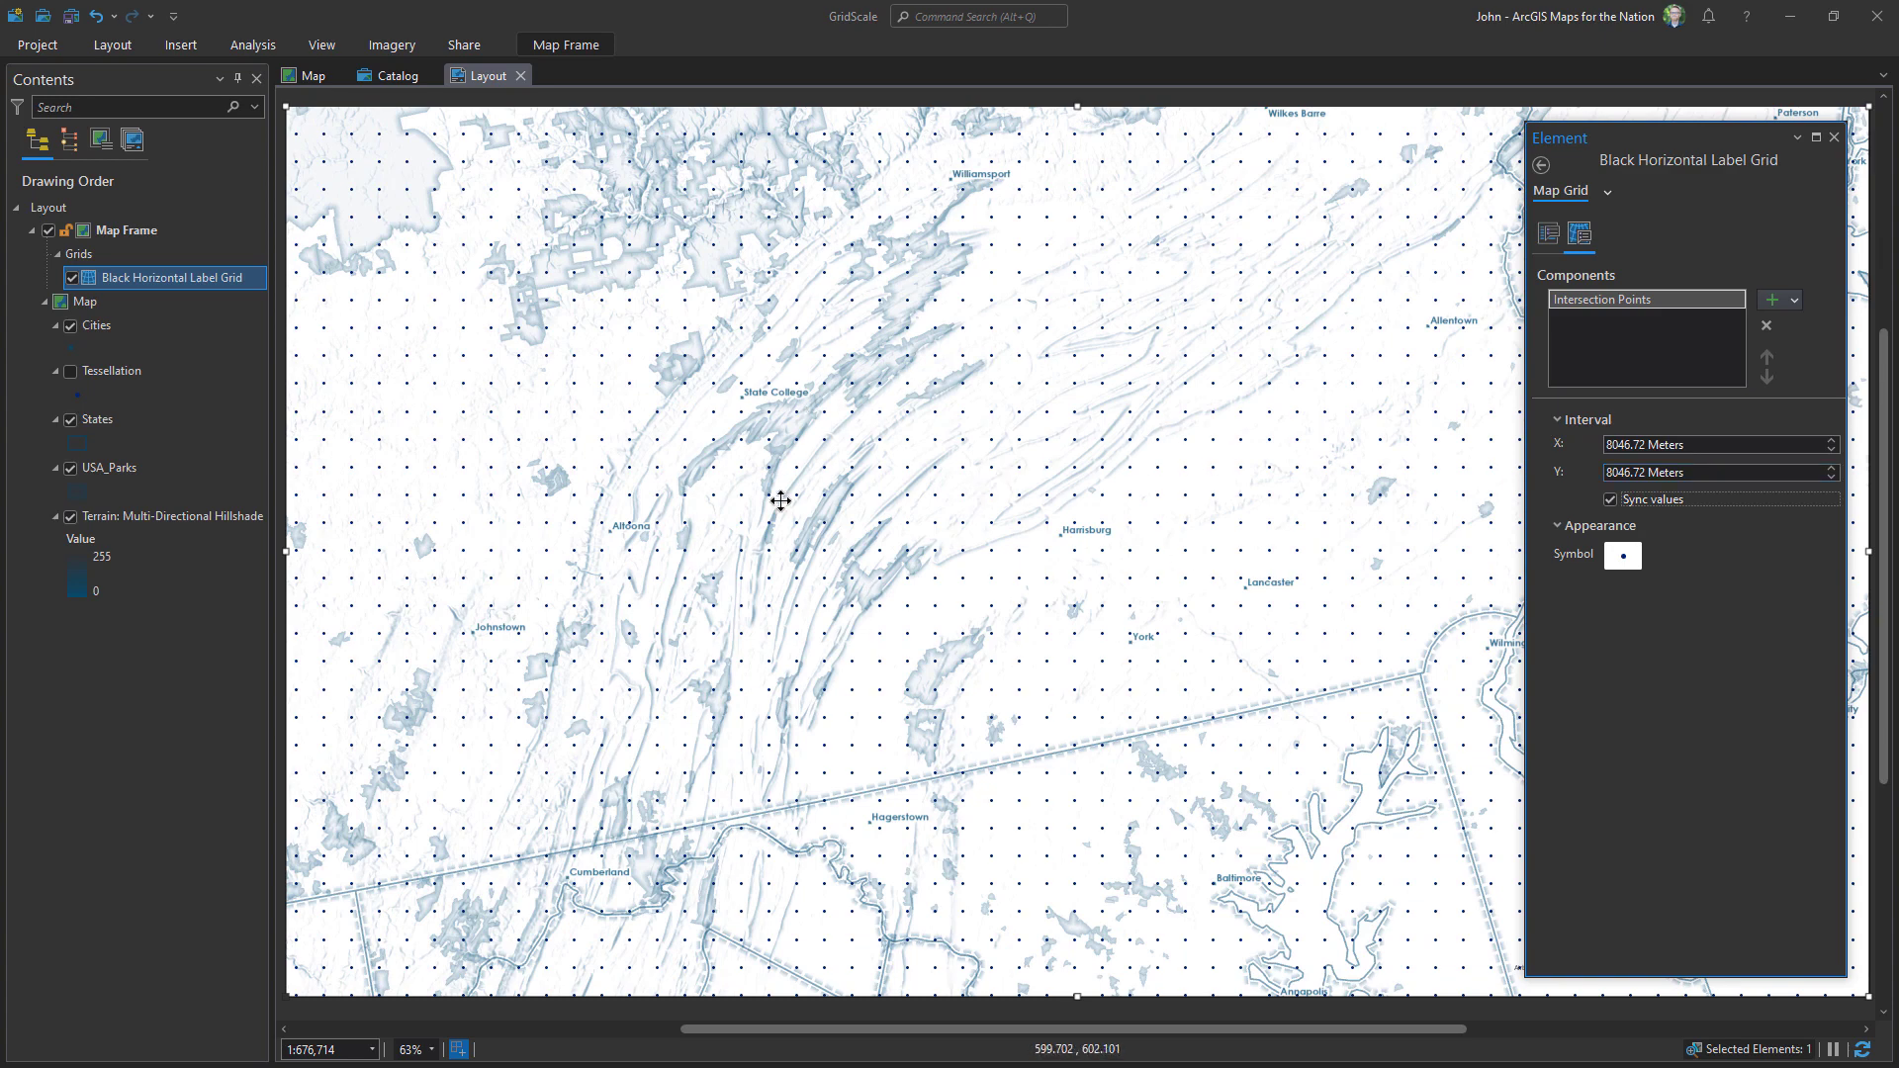